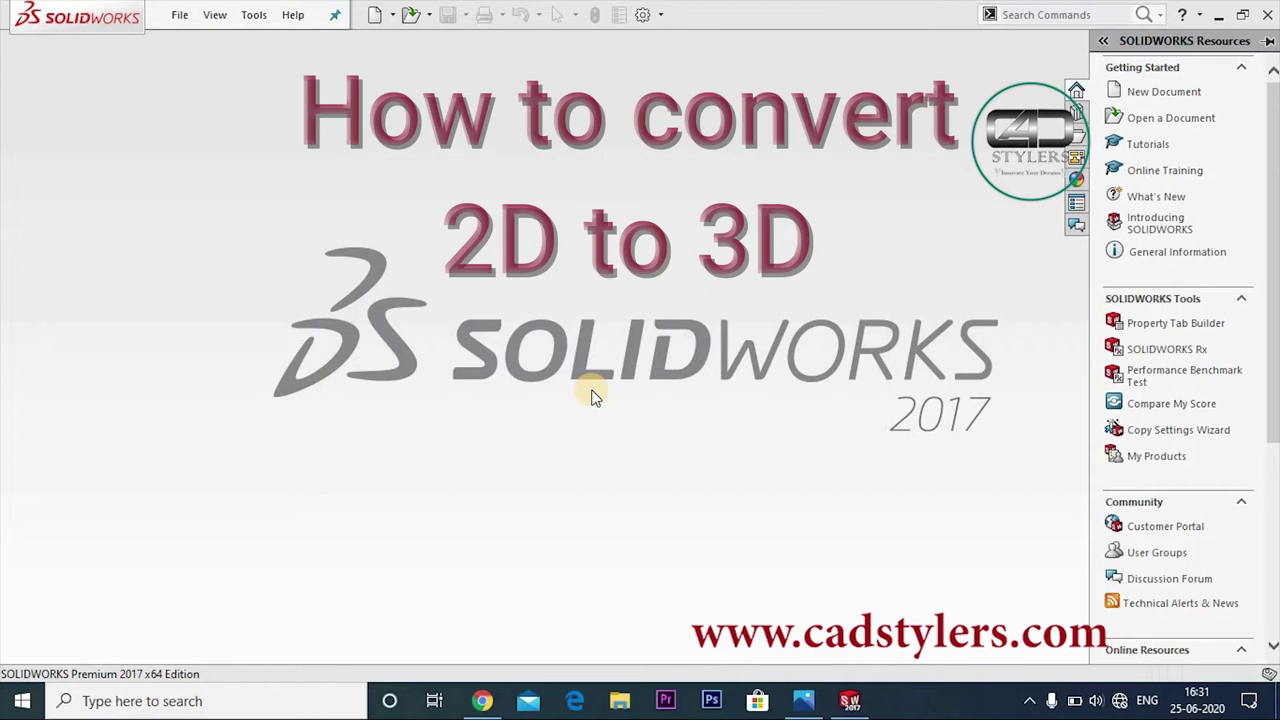
- Collapse the Resources pane, create a new part, and move the reference drawing window aside
left_click(591, 397)
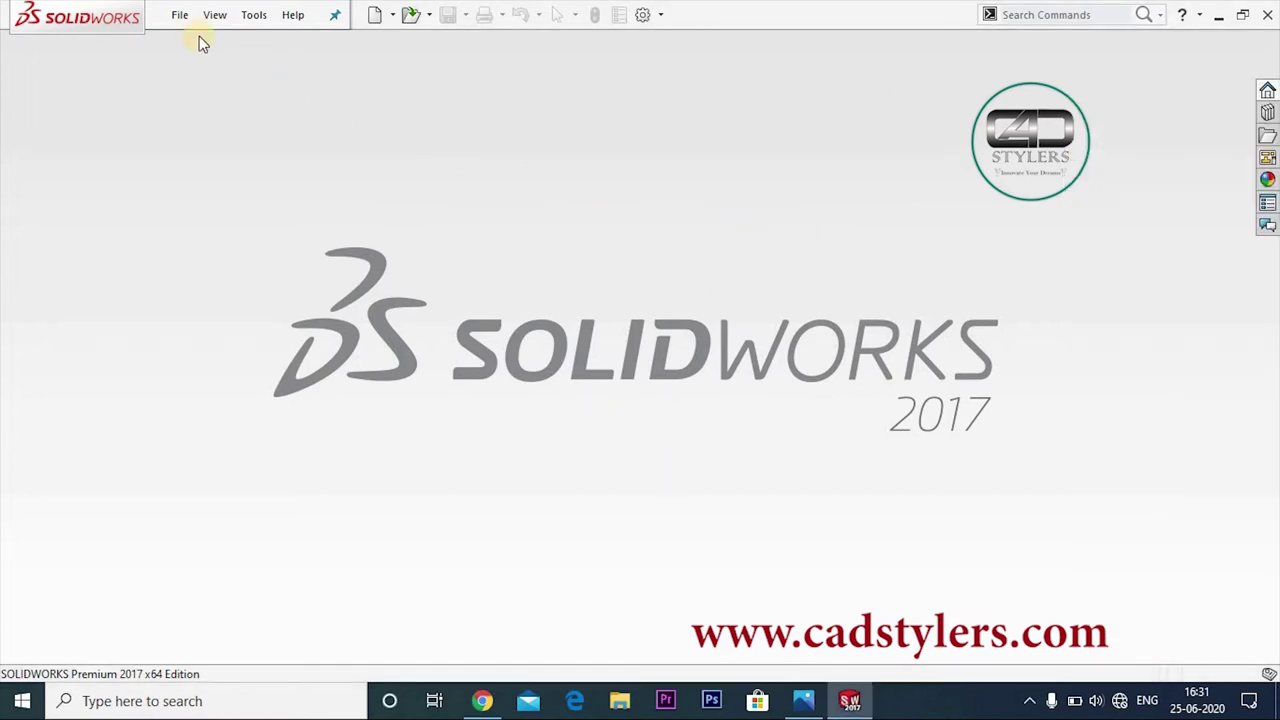
left_click(785, 558)
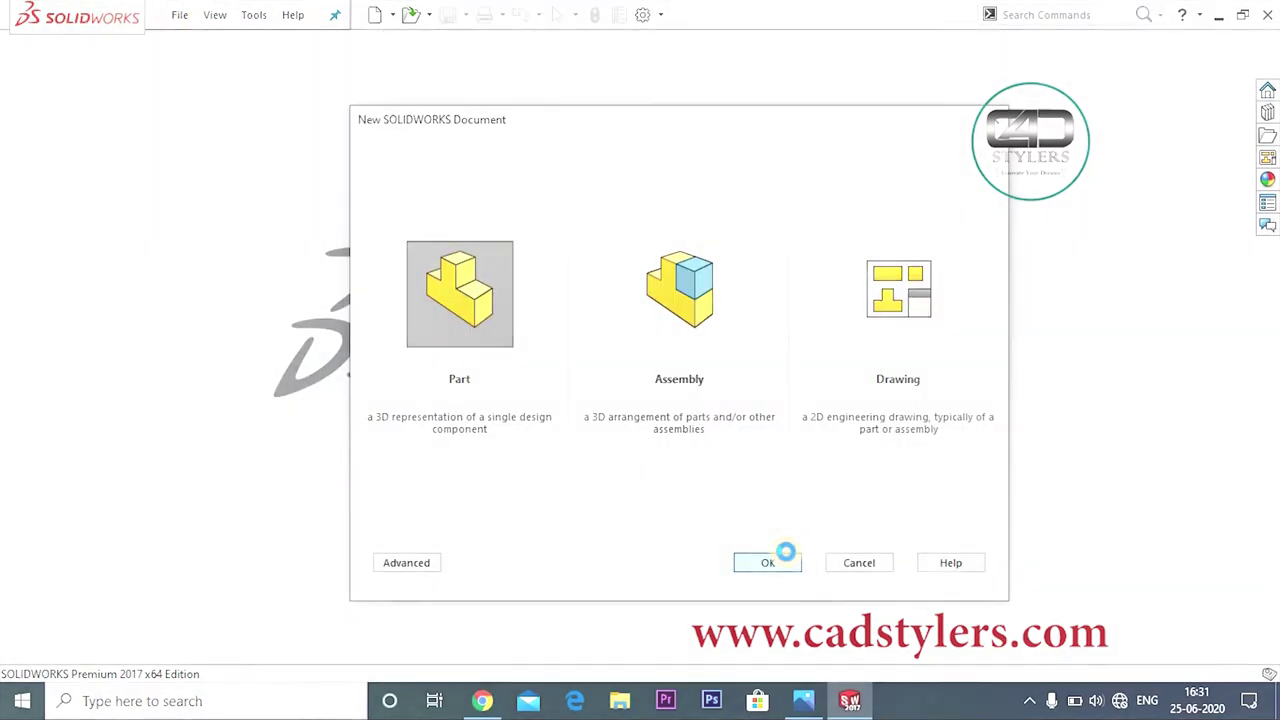
mouse_move(809, 157)
left_mouse_down()
mouse_move(903, 134)
mouse_move(952, 148)
left_mouse_up()
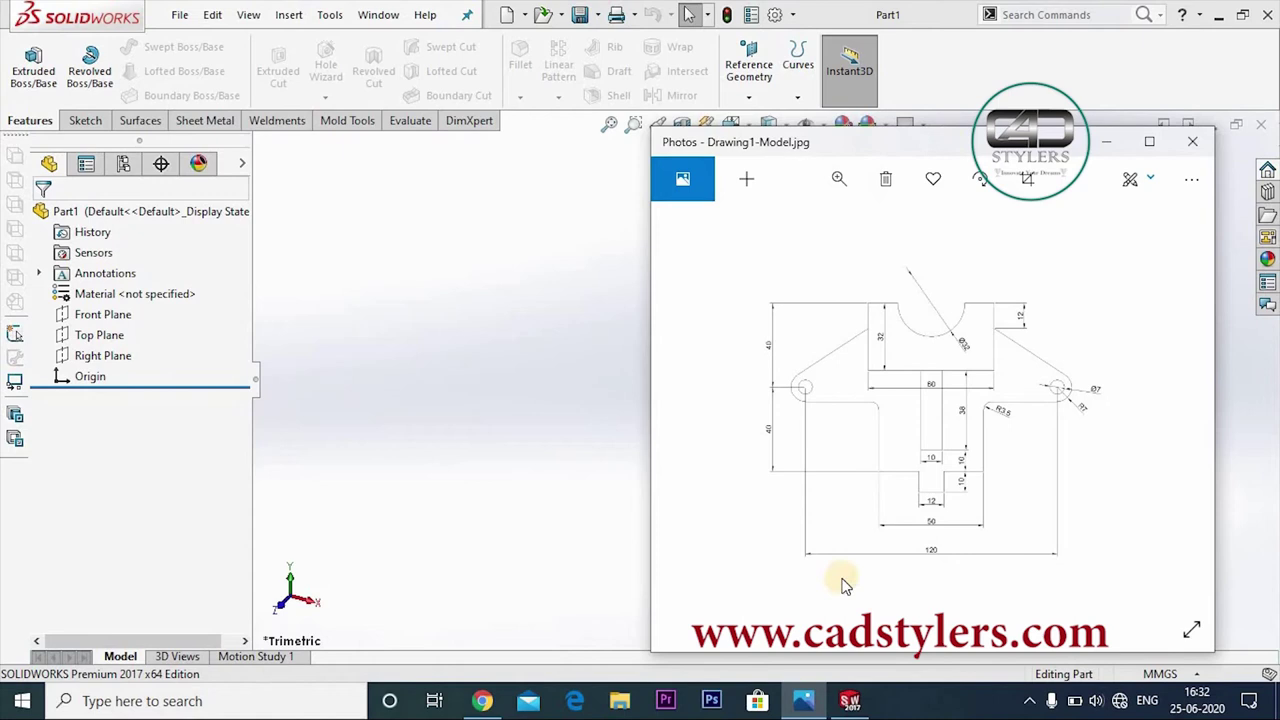
scroll(940, 510, "up", 3)
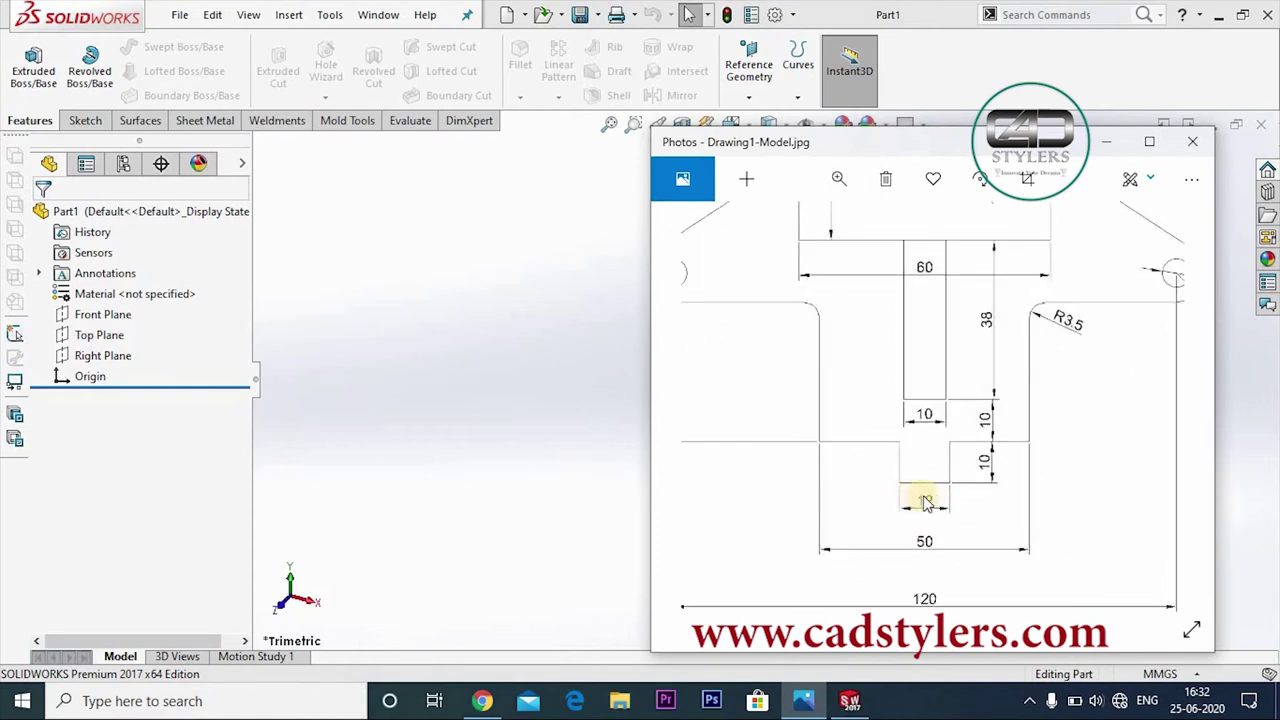
scroll(925, 503, "down", 3)
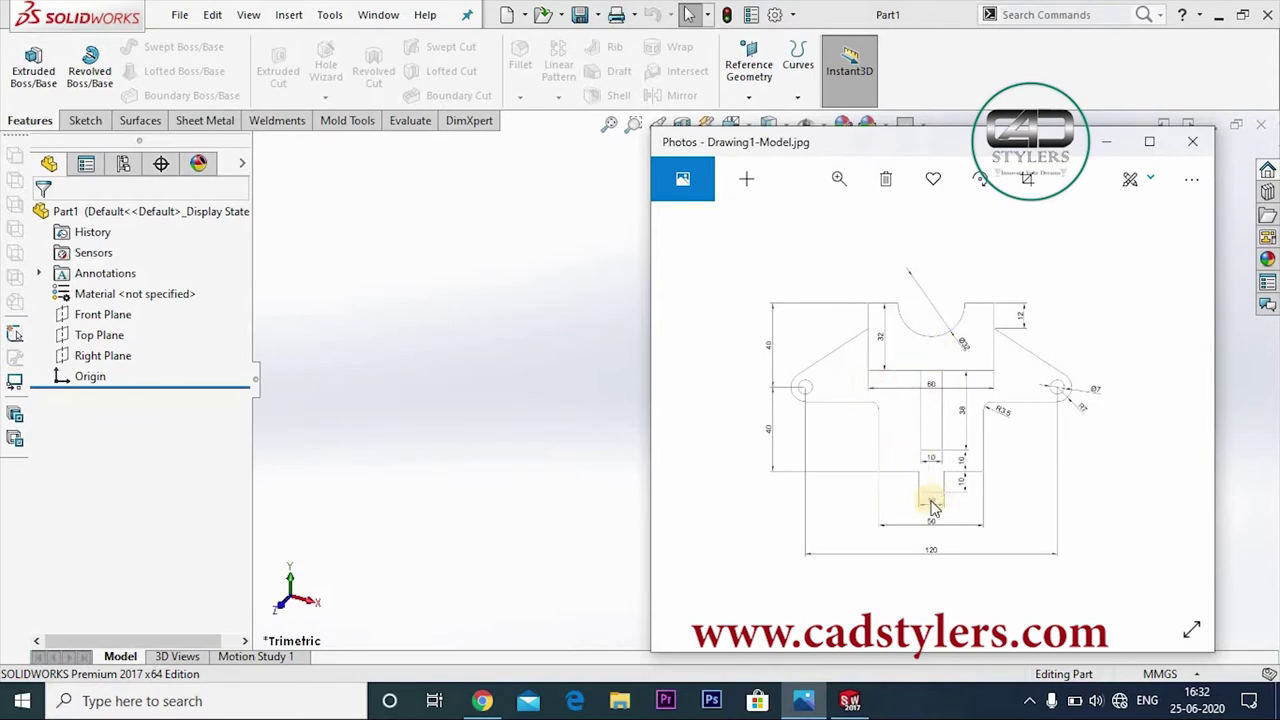
scroll(931, 505, "up", 3)
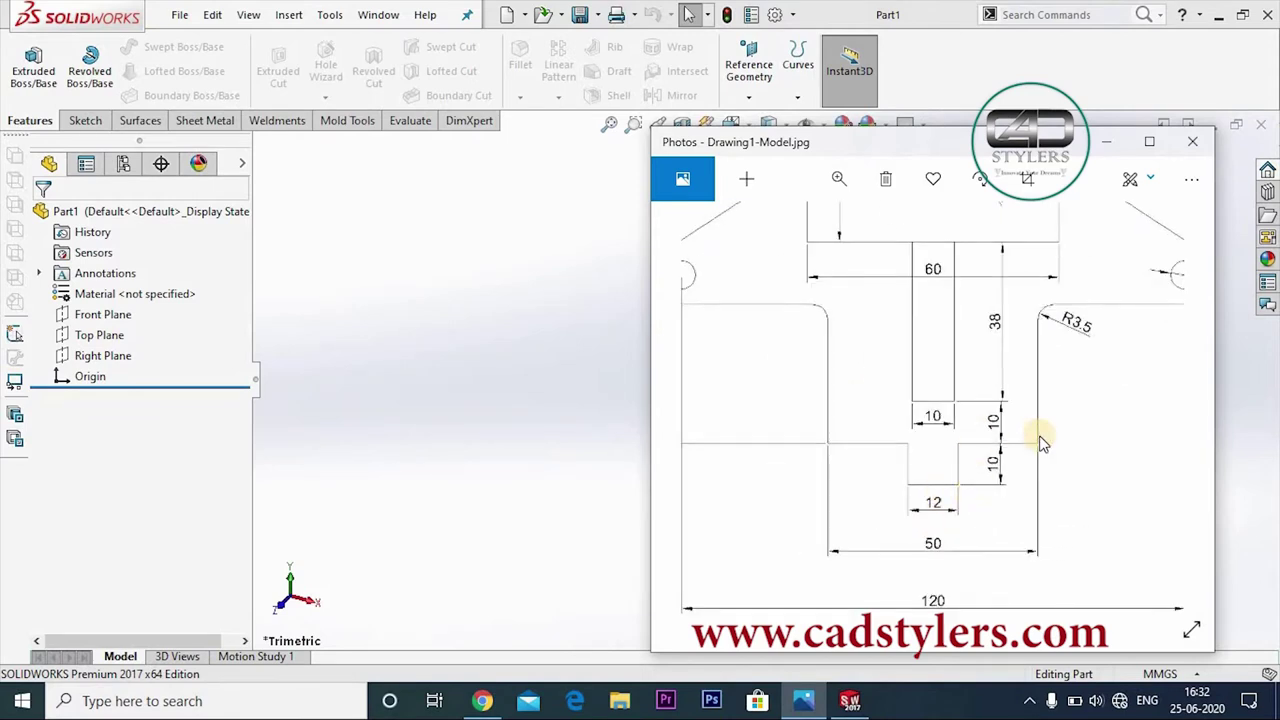
scroll(1038, 439, "down", 2)
scroll(1038, 439, "up", 2)
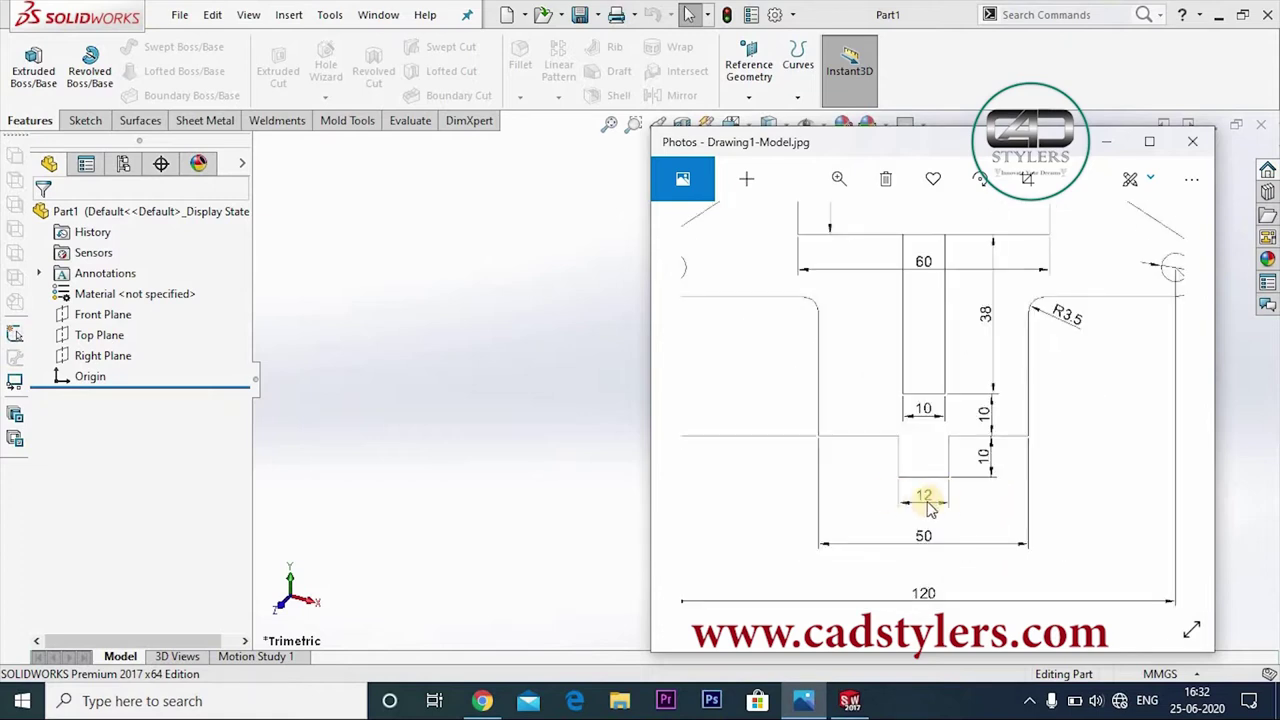
scroll(940, 505, "down", 3)
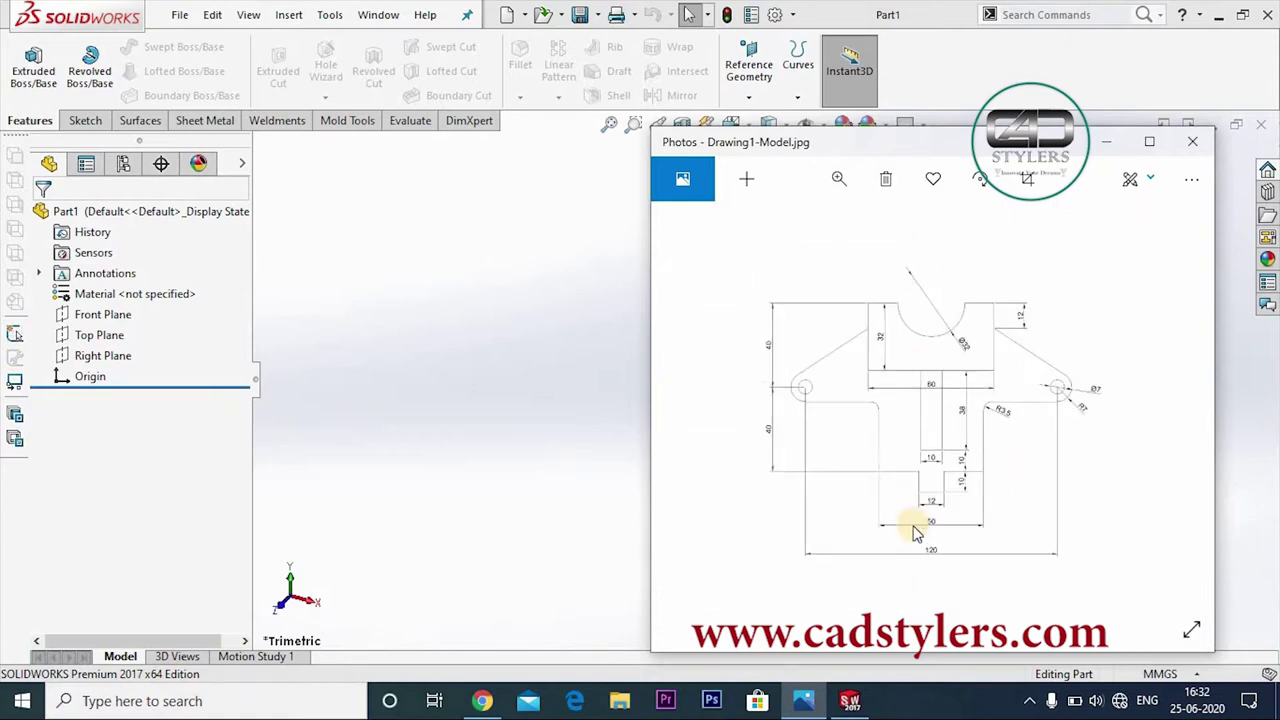
scroll(960, 497, "up", 3)
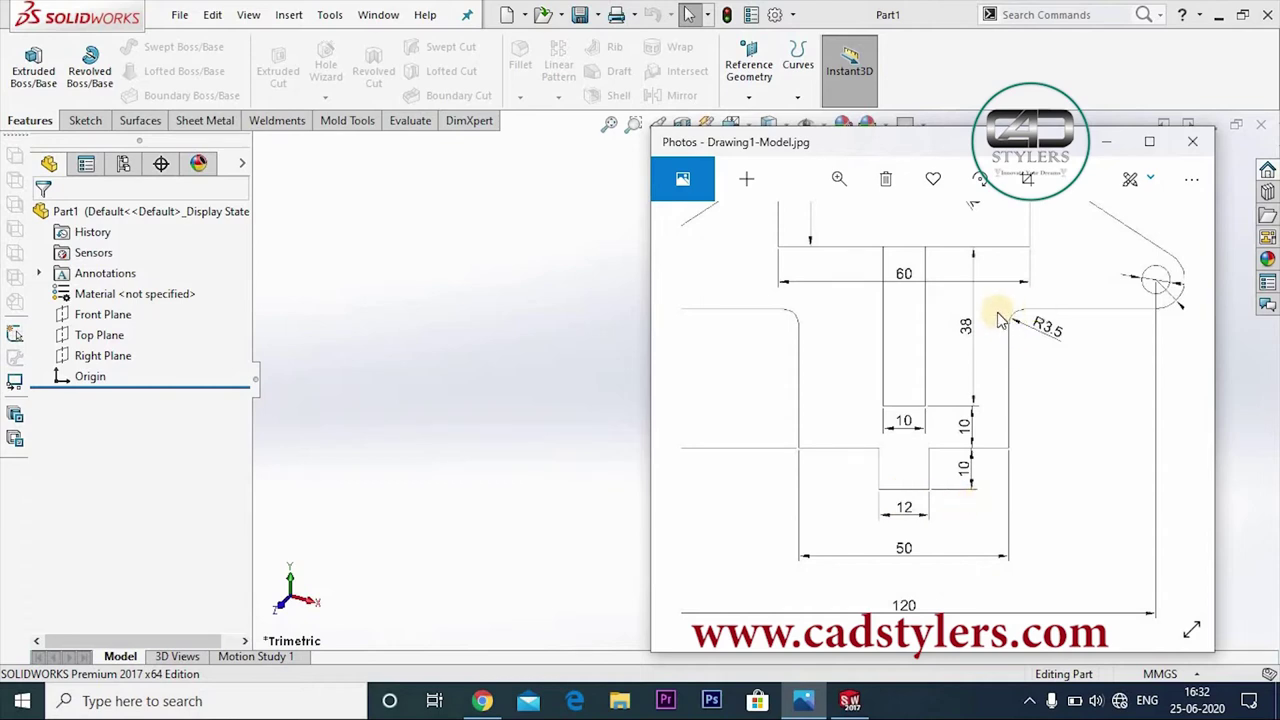
scroll(1060, 414, "down", 3)
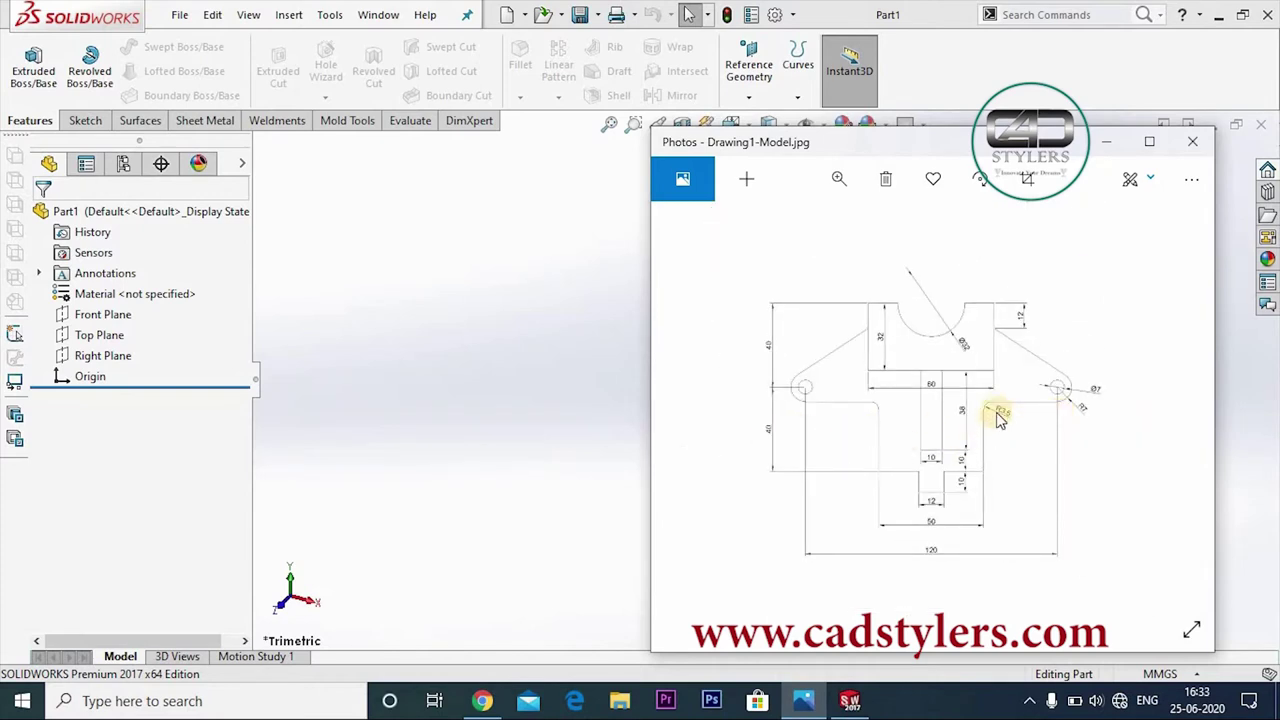
scroll(1080, 420, "up", 3)
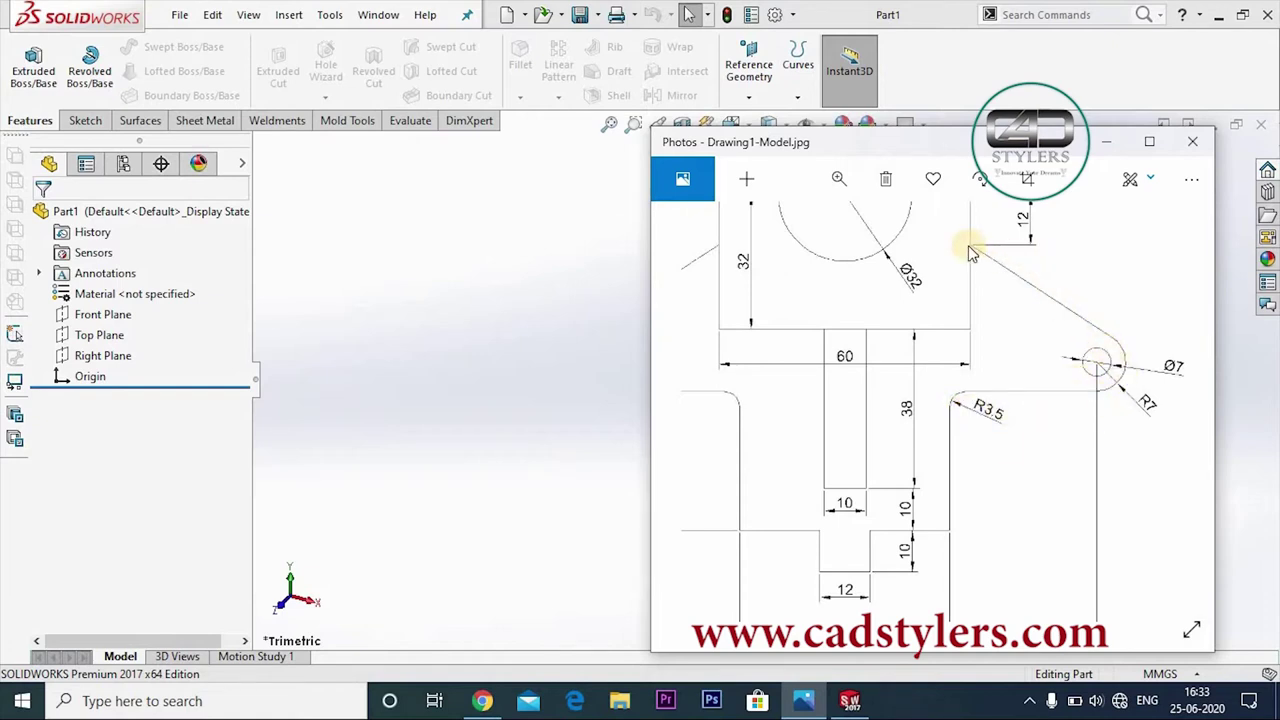
double_click(1014, 357)
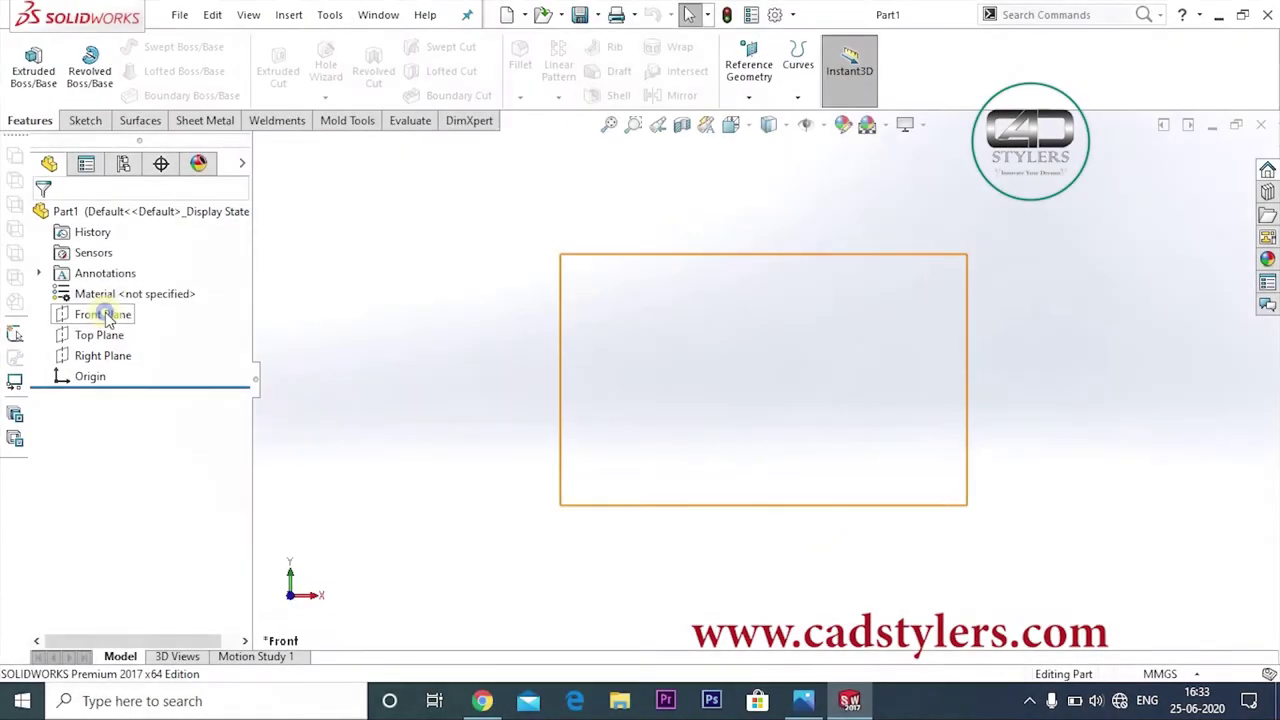
- Start a sketch on the Front Plane, viewed normal to it
right_click(107, 316)
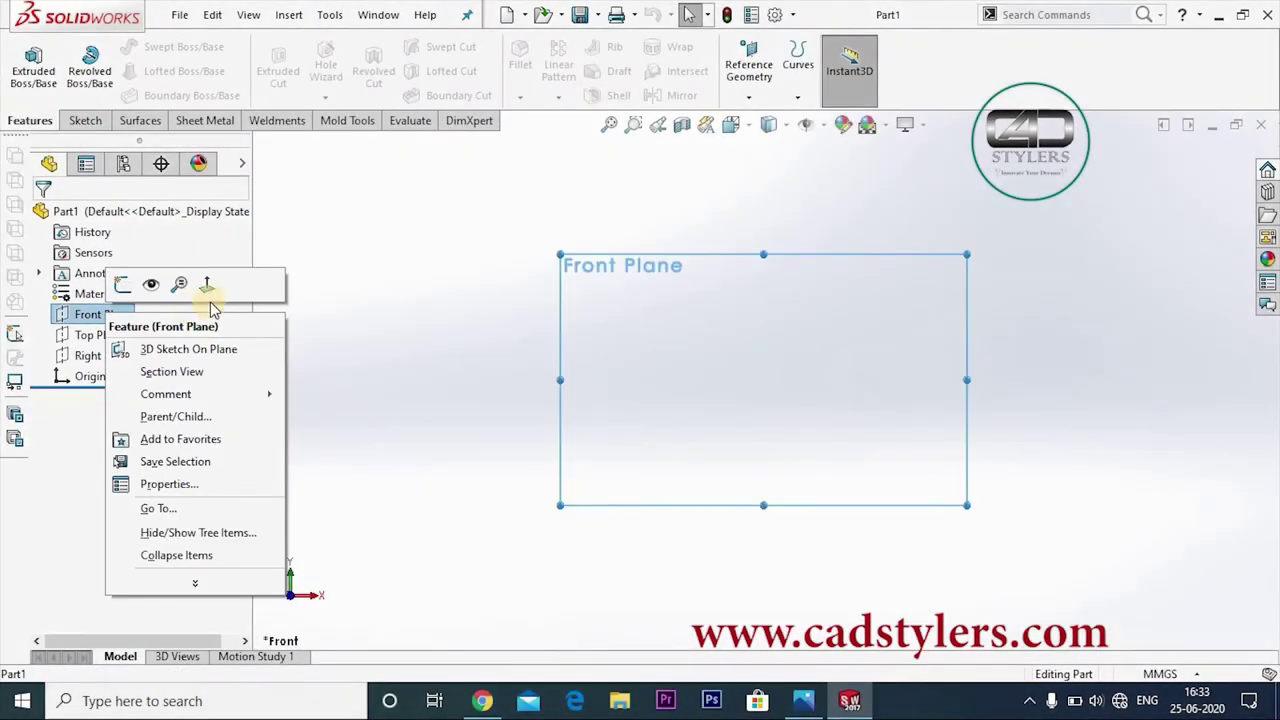
left_click(207, 278)
right_click(118, 312)
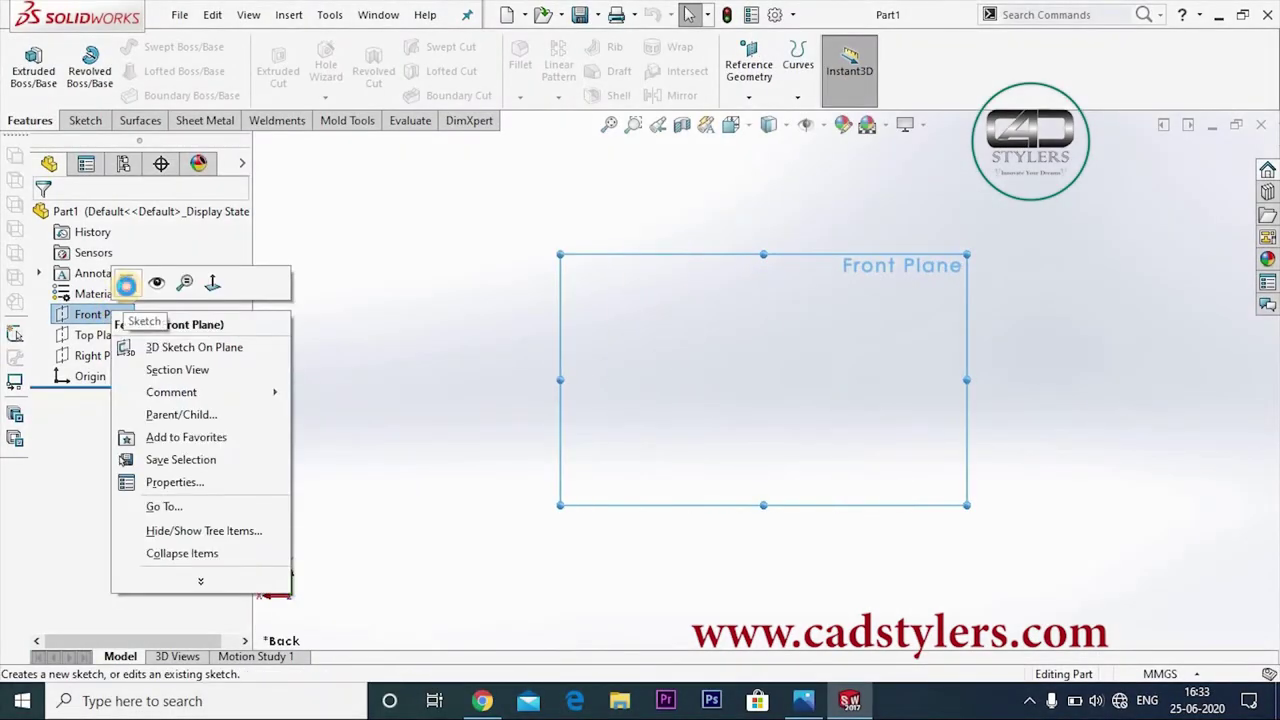
left_click(123, 283)
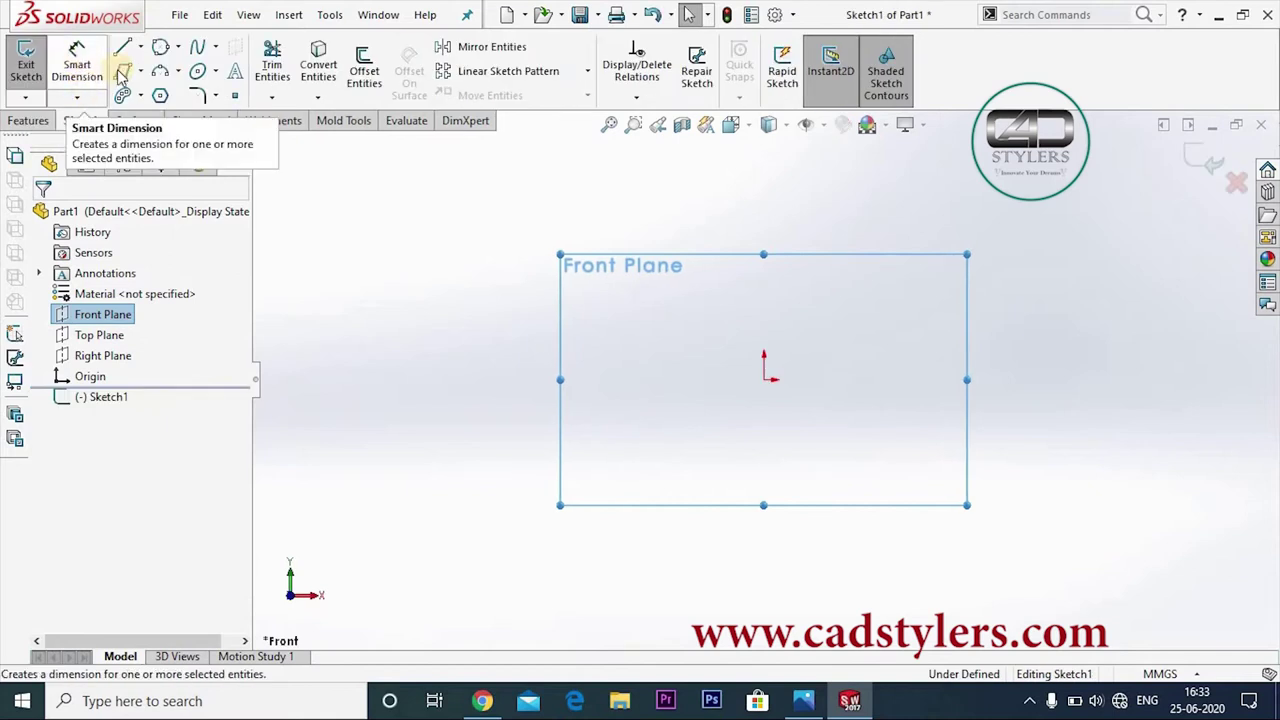
- Draw a two-step rising line chain from the origin, ending with a top horizontal line
left_click(122, 47)
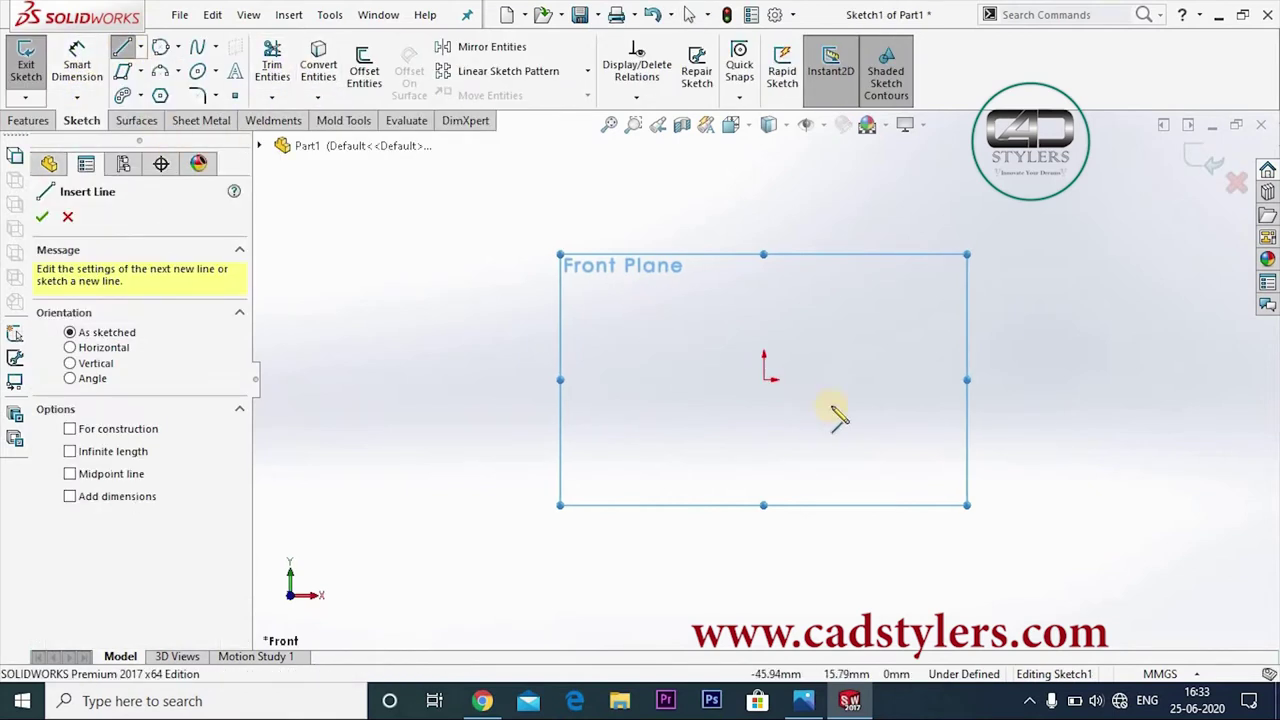
left_click(764, 380)
left_click(813, 380)
left_click(813, 331)
left_click(905, 331)
left_click(905, 226)
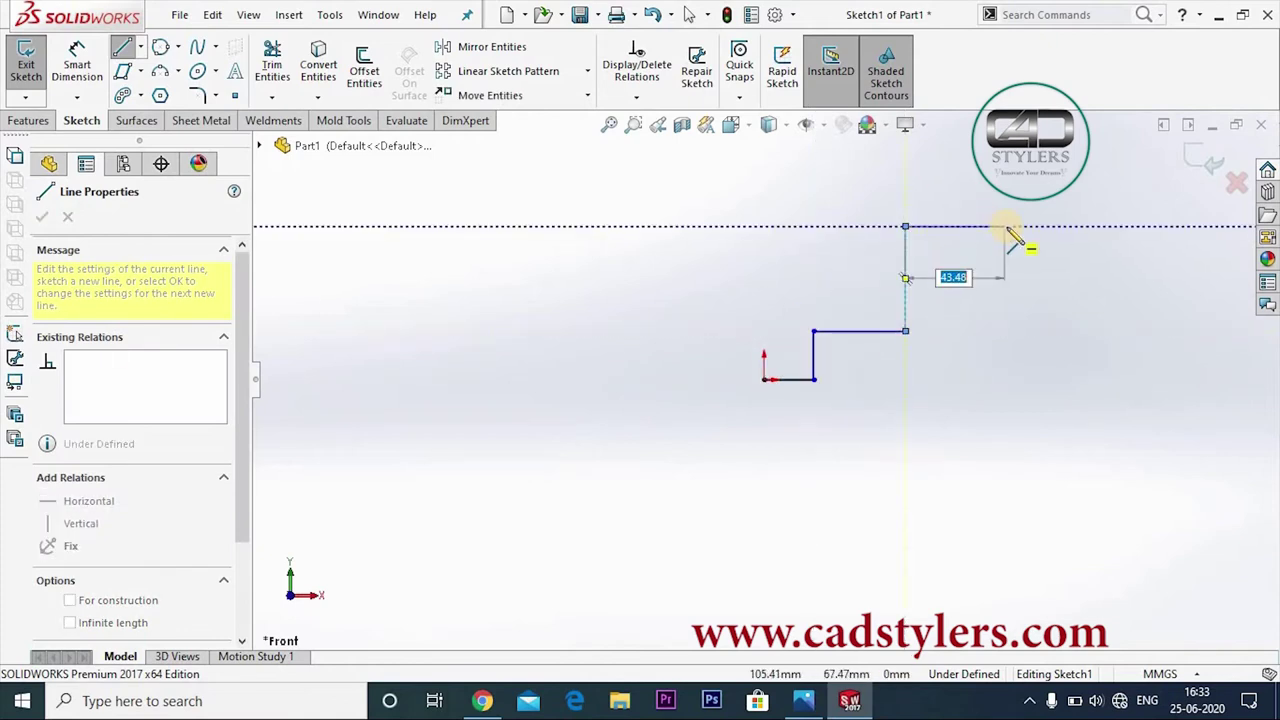
left_click(1008, 226)
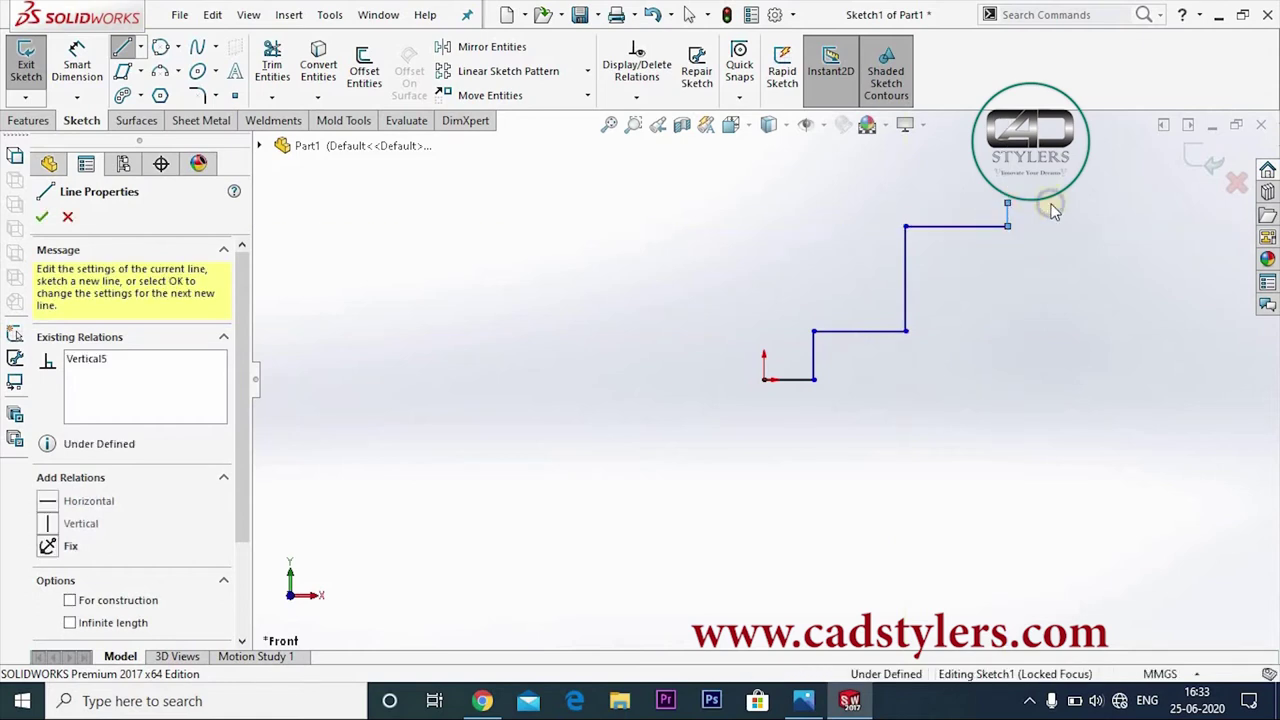
right_click(1049, 206)
key("Escape")
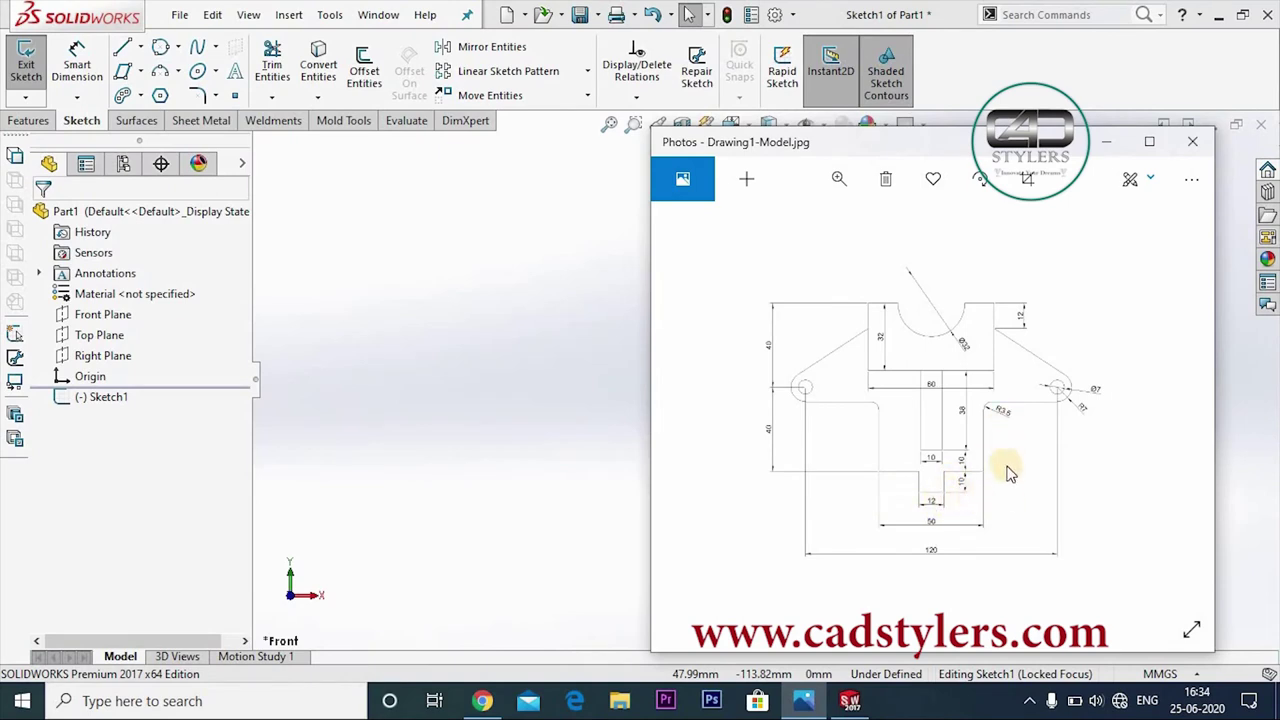
- Dimension the bottom line to 6 and the first step's vertical line to 10
left_click(1103, 143)
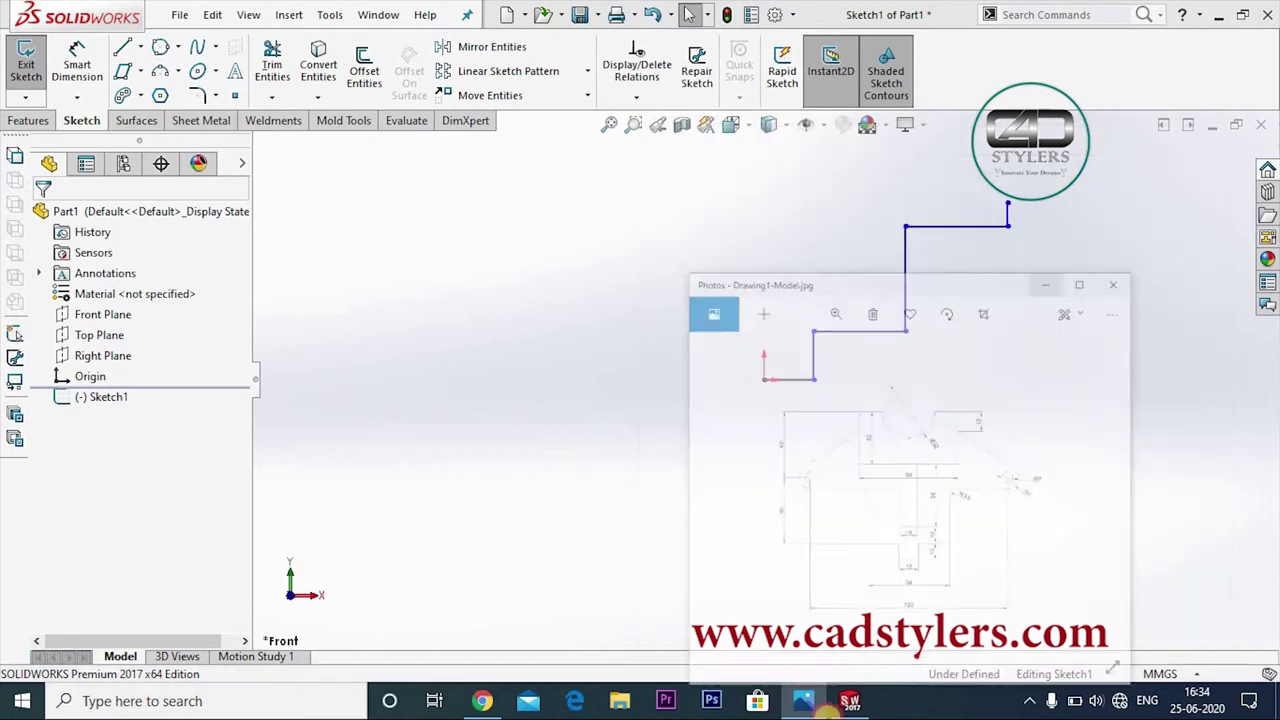
left_click(97, 60)
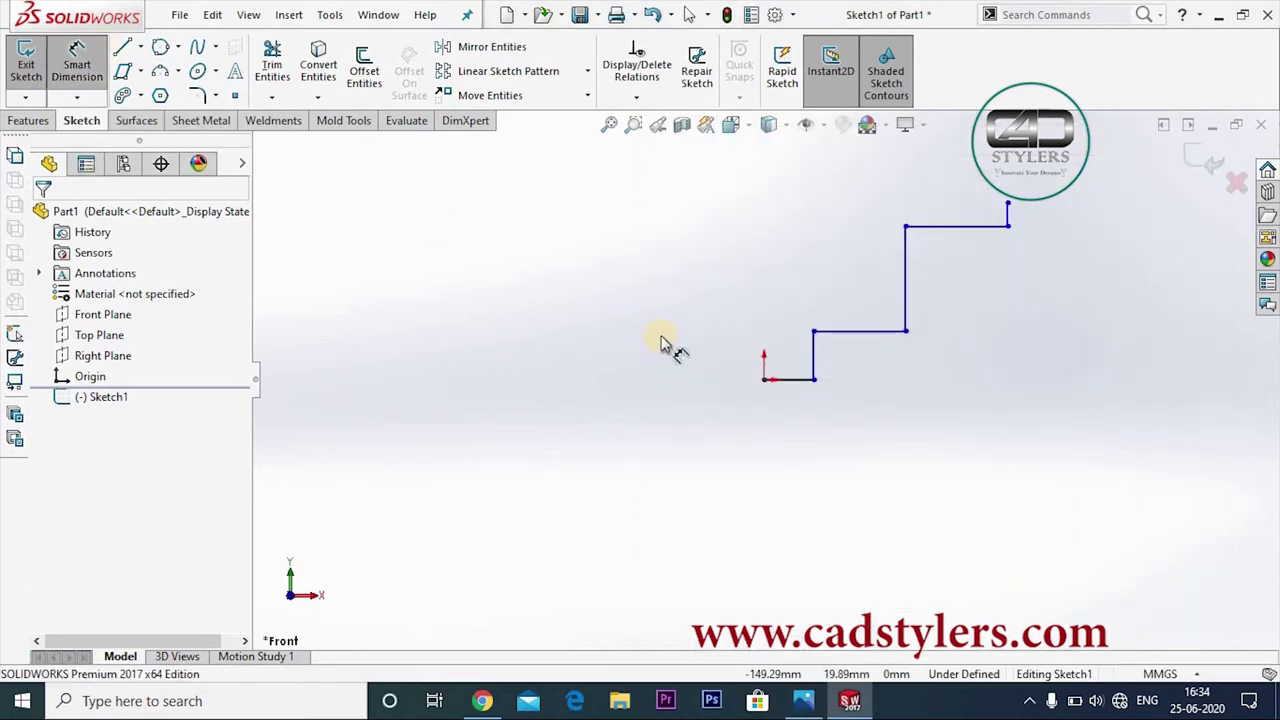
left_click(795, 380)
left_click(800, 421)
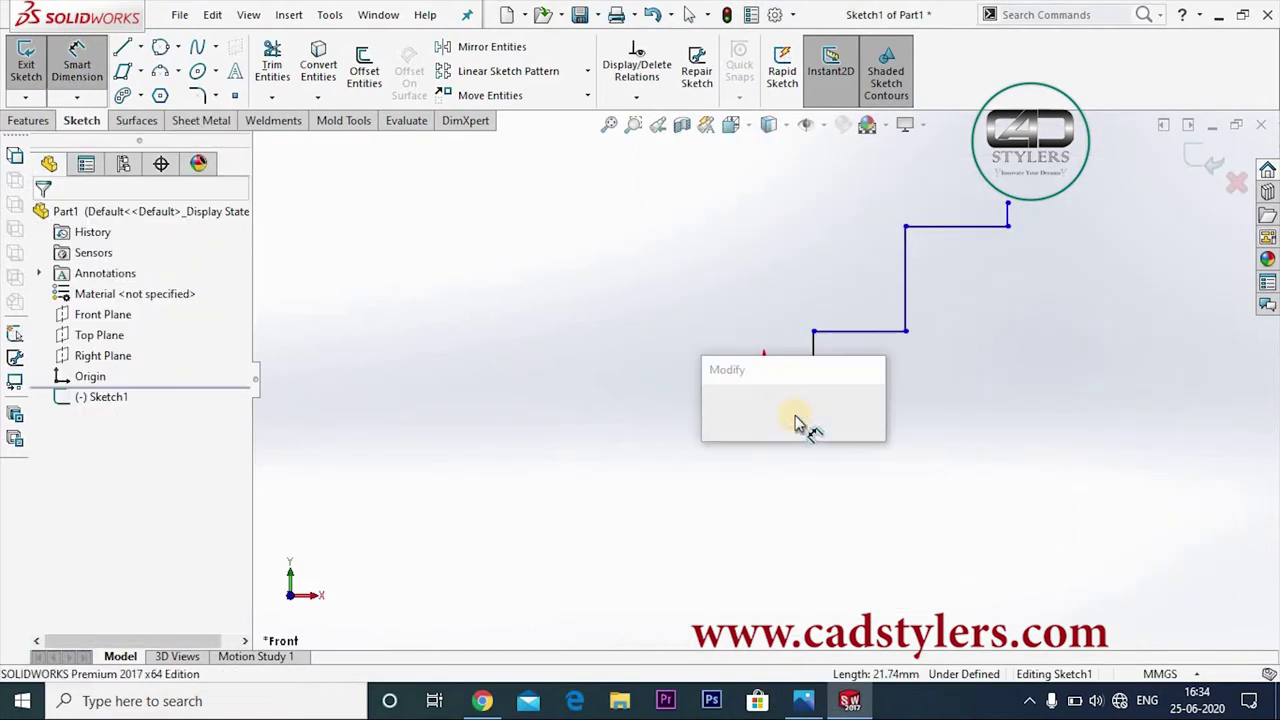
type("6")
key("Return")
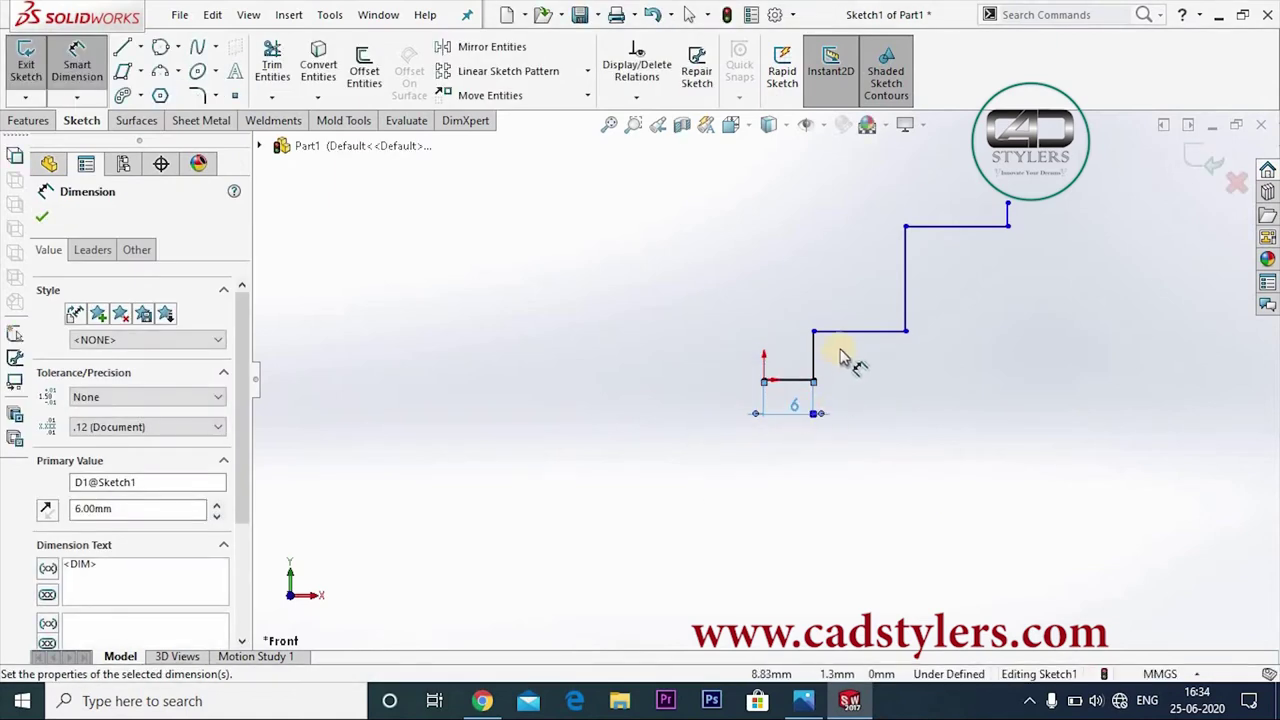
left_click(828, 362)
left_click(842, 358)
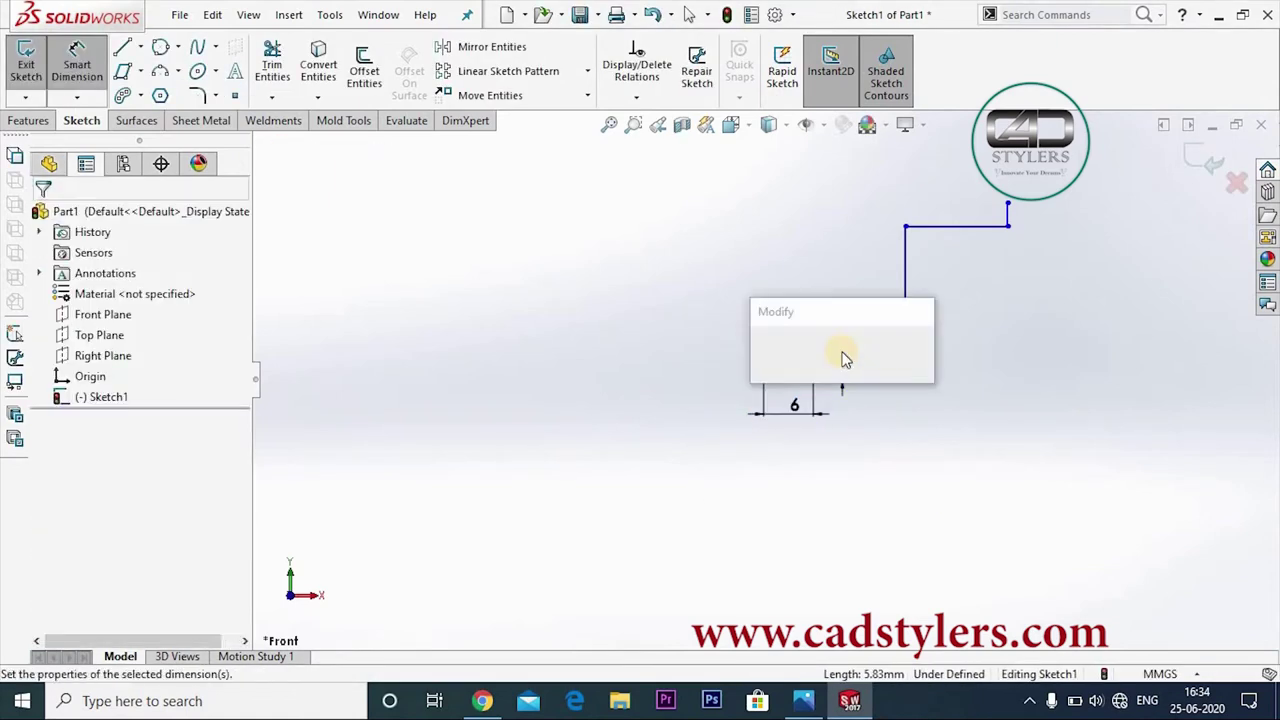
type("10")
key("Return")
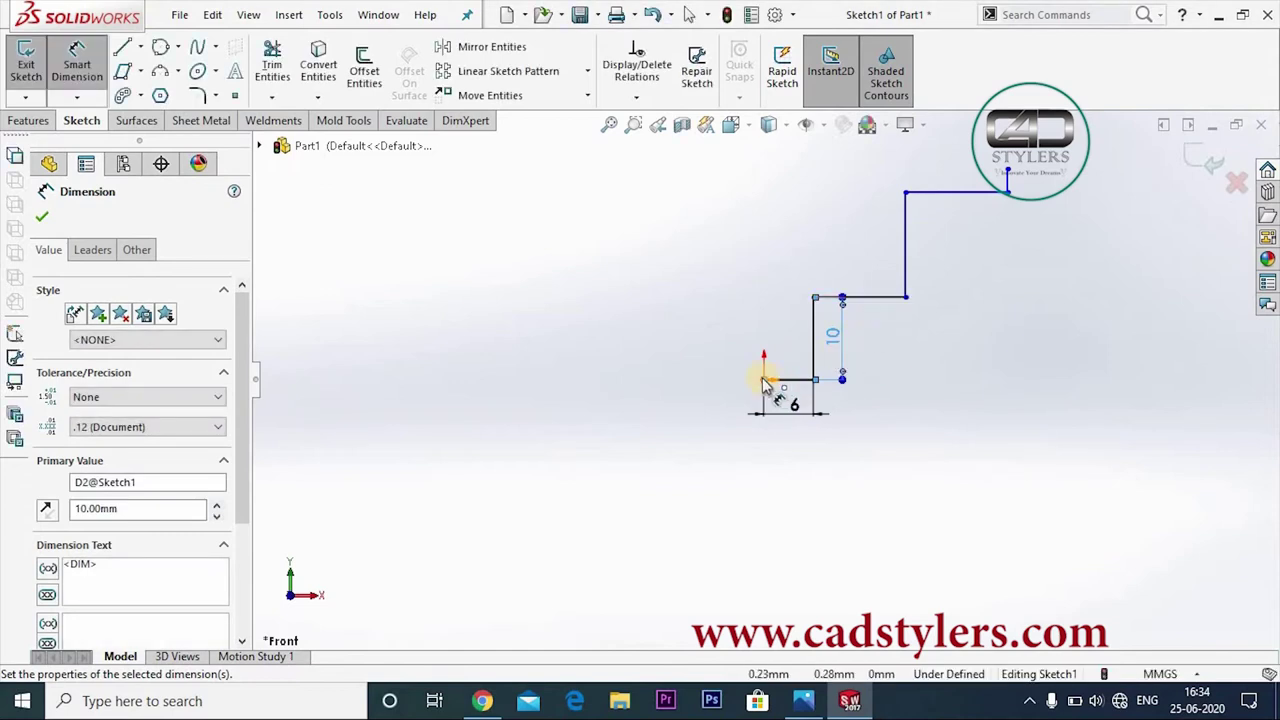
- Add a 25 horizontal distance from the origin and a 33 tall-line height
left_click(764, 379)
left_click(903, 301)
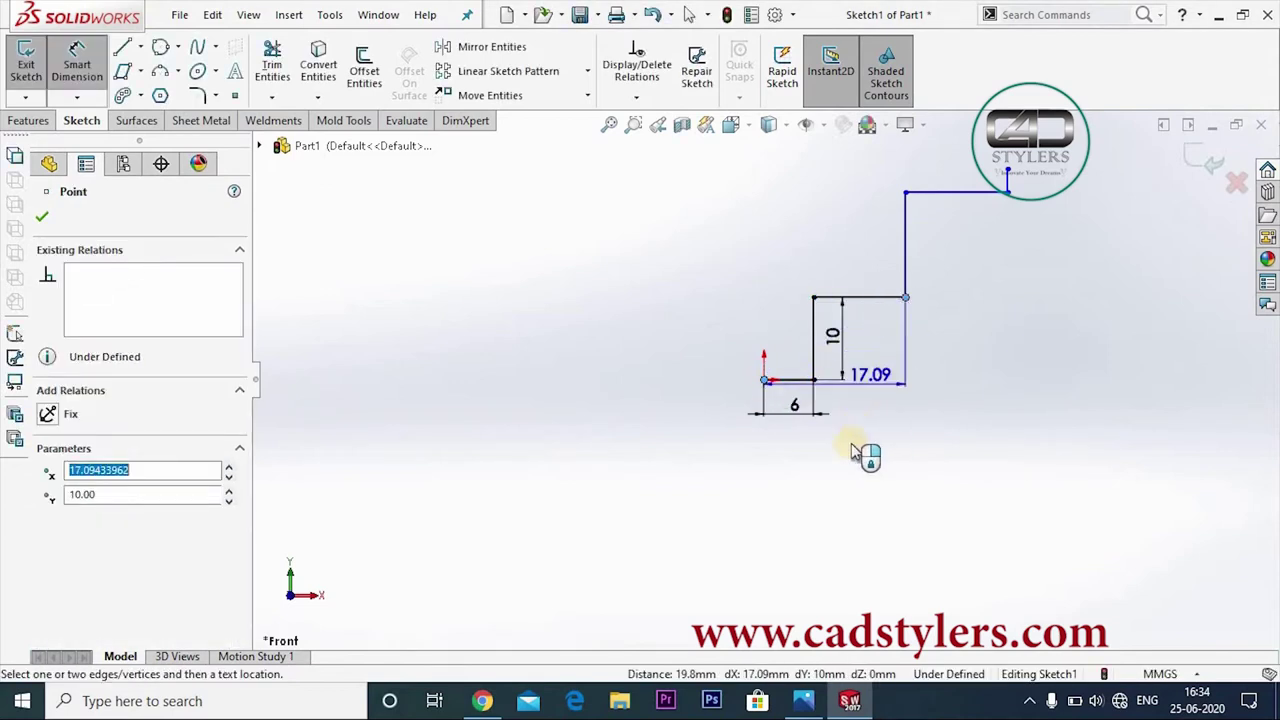
left_click(848, 452)
type("25")
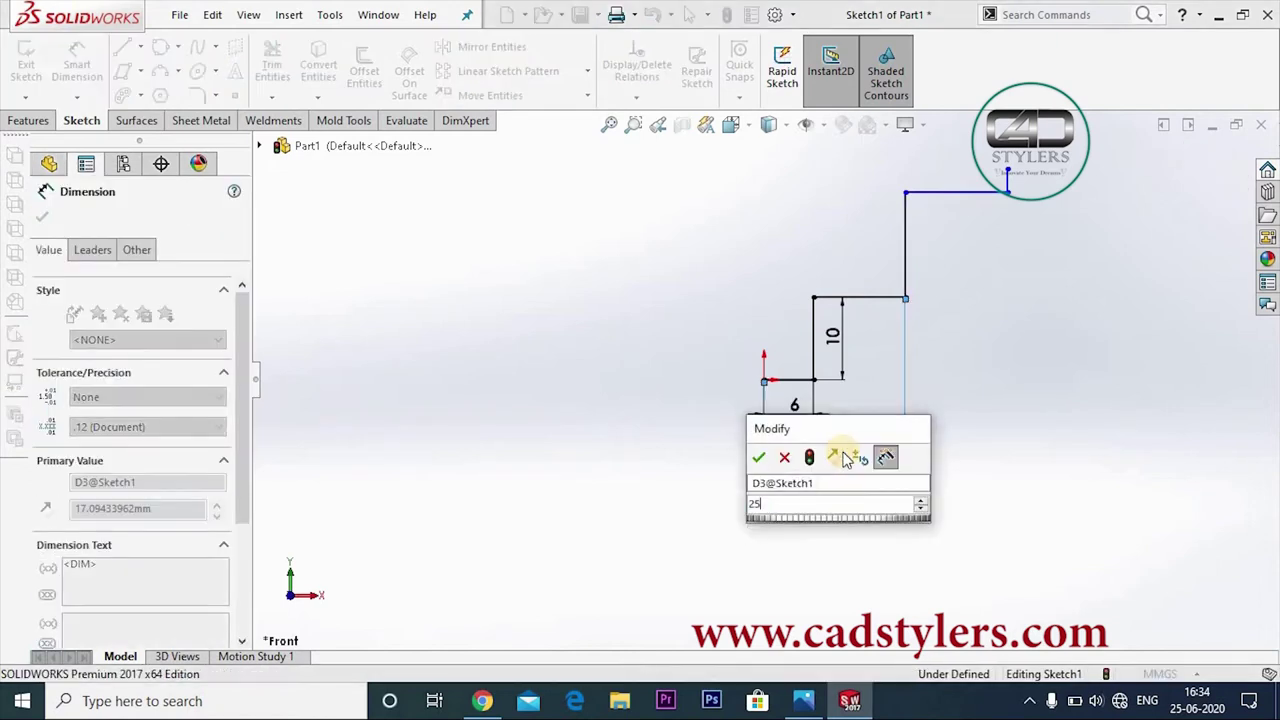
key("Return")
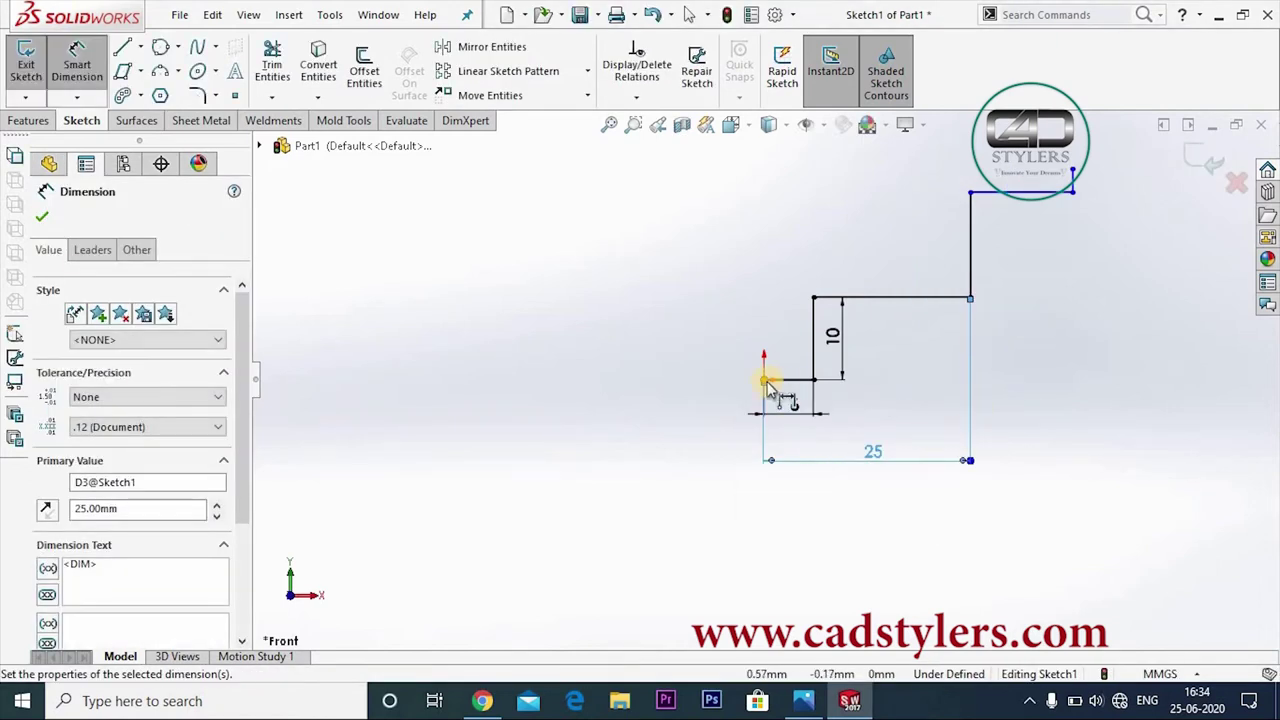
left_click(970, 270)
left_click(1015, 267)
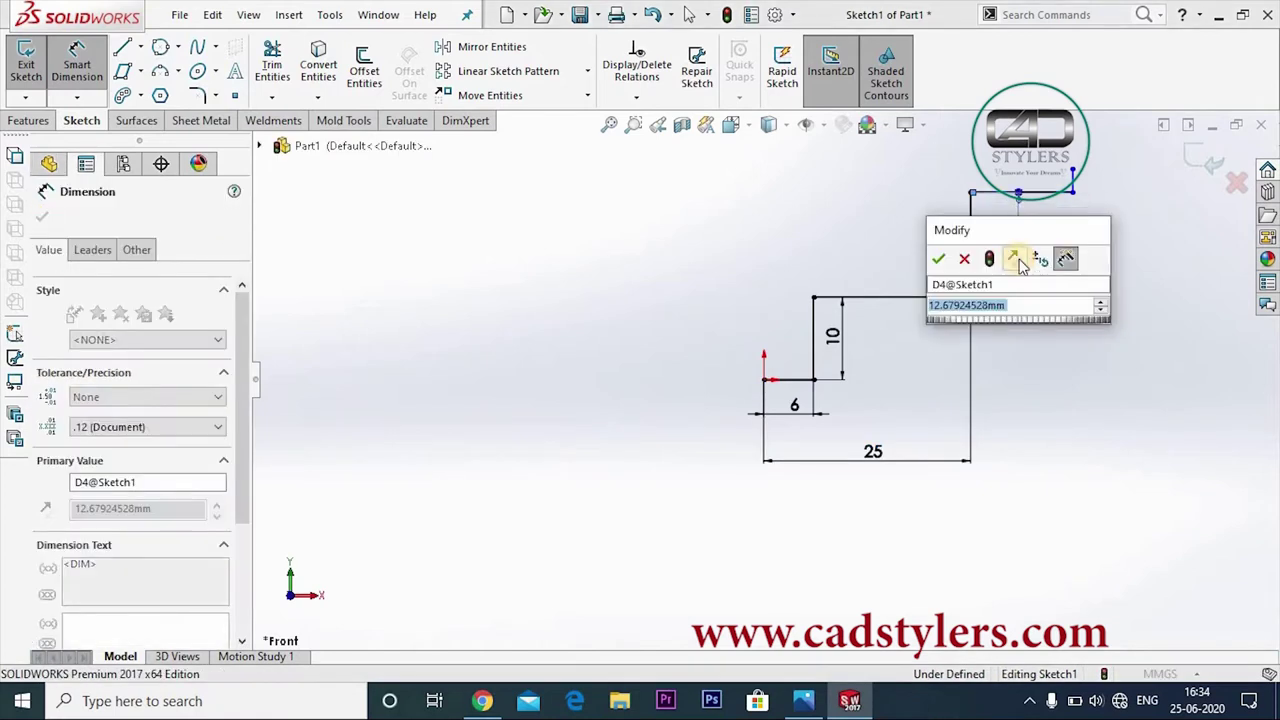
type("33")
key("Return")
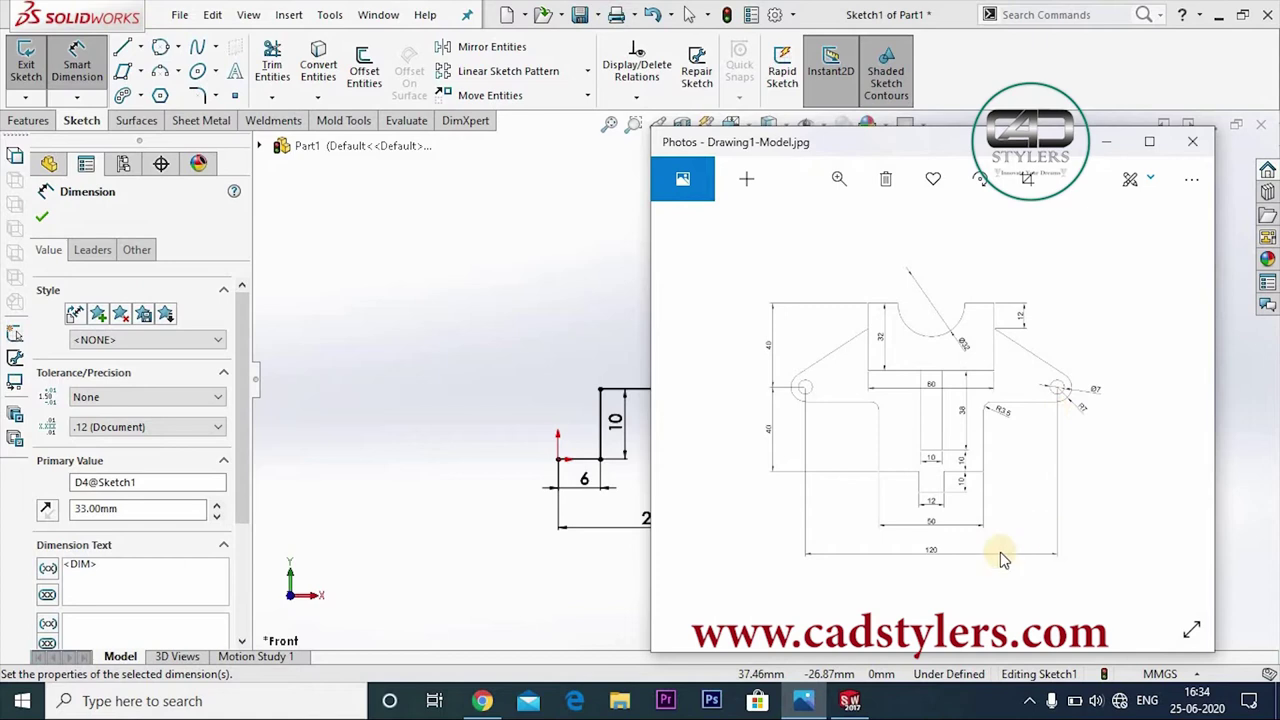
- Place the 6 offset and set the sketch's overall width to 60
left_click(803, 700)
scroll(780, 455, "up", 1)
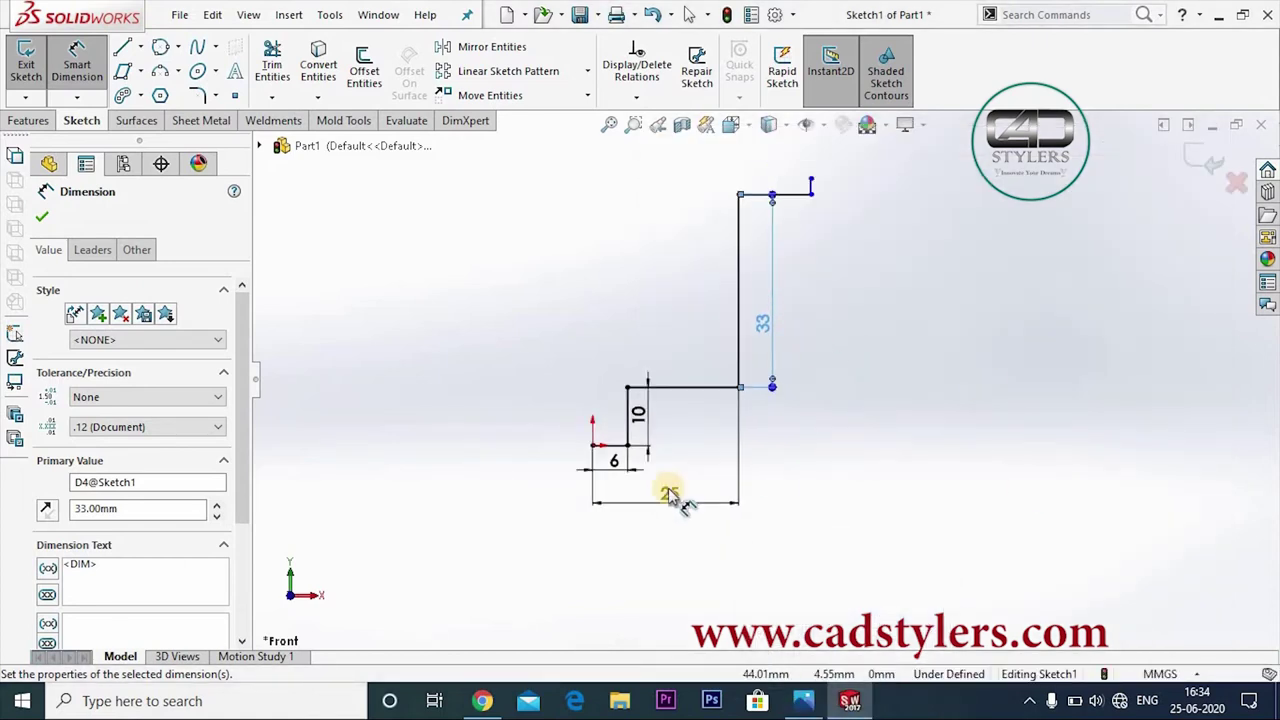
left_click(593, 448)
left_click(811, 193)
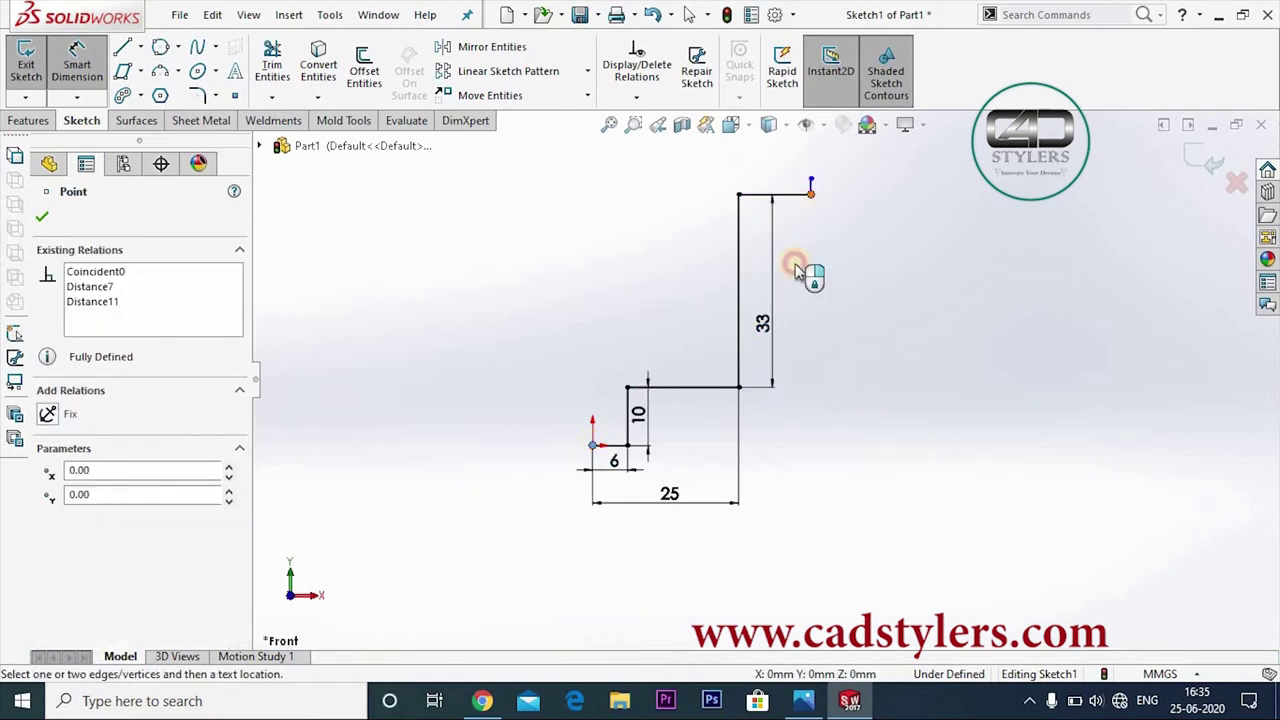
left_click(700, 552)
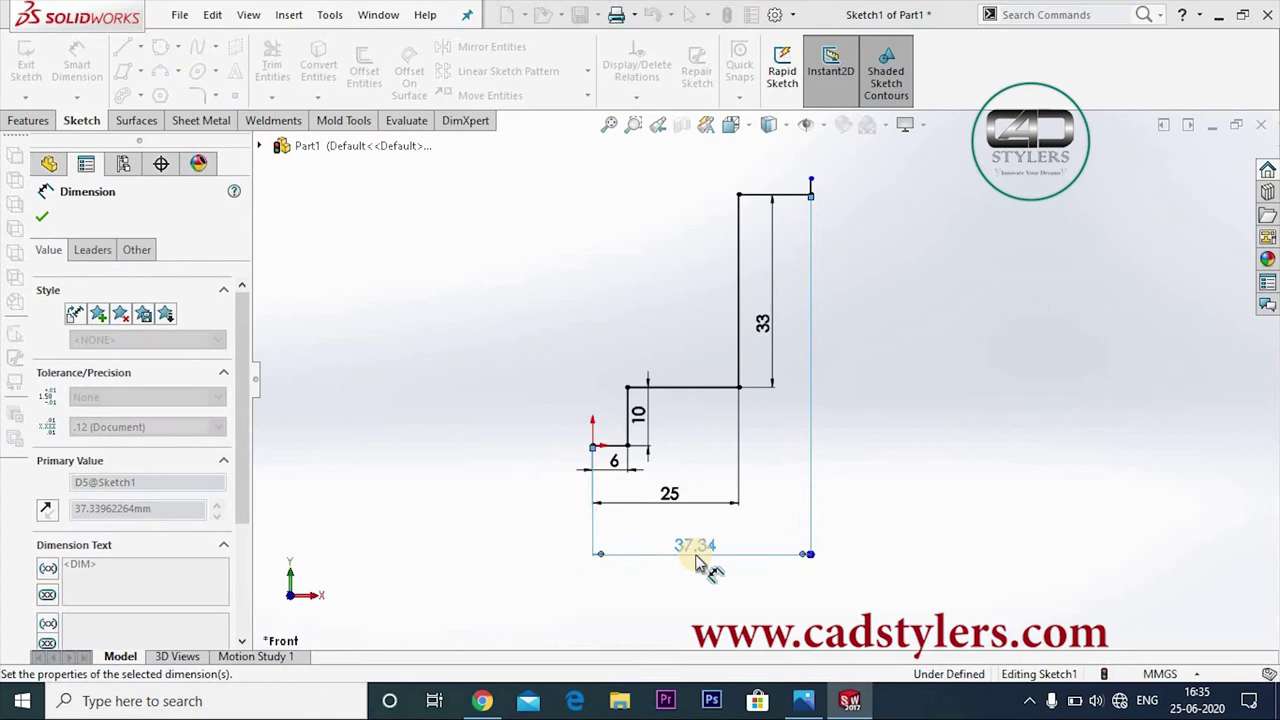
type("60")
key("Return")
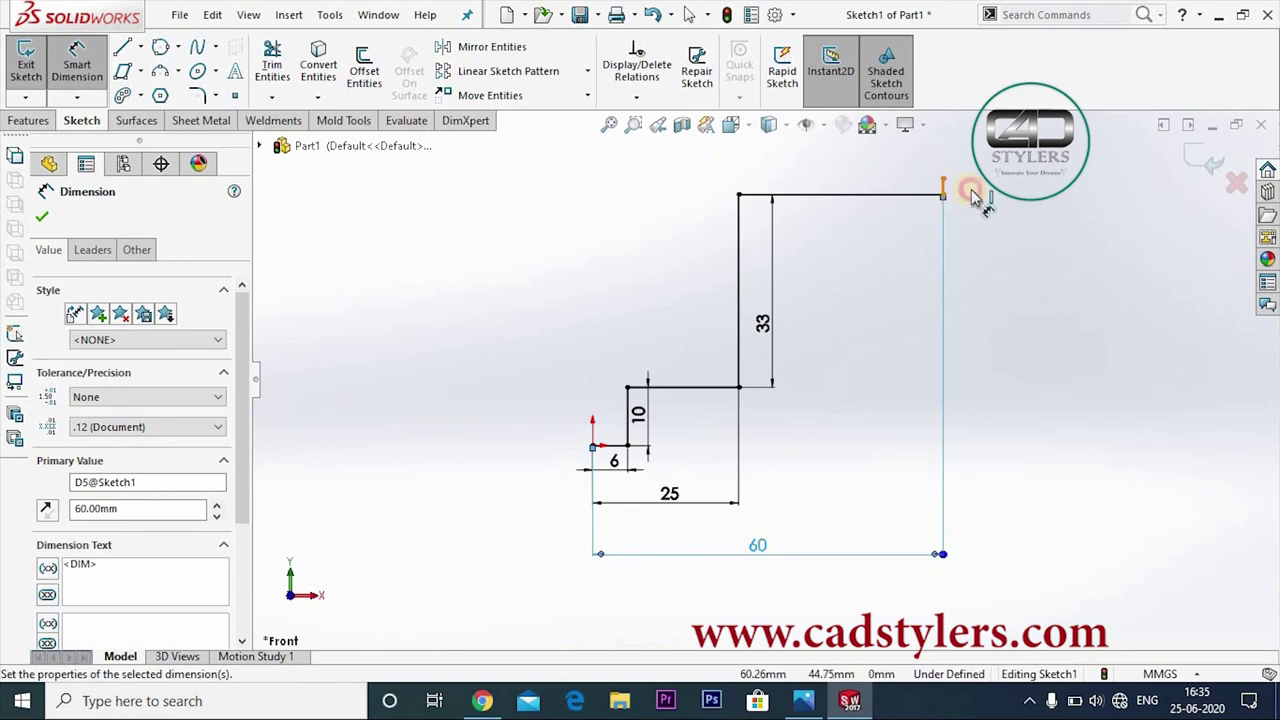
- Dimension the short top-right vertical line to 7
left_click(945, 187)
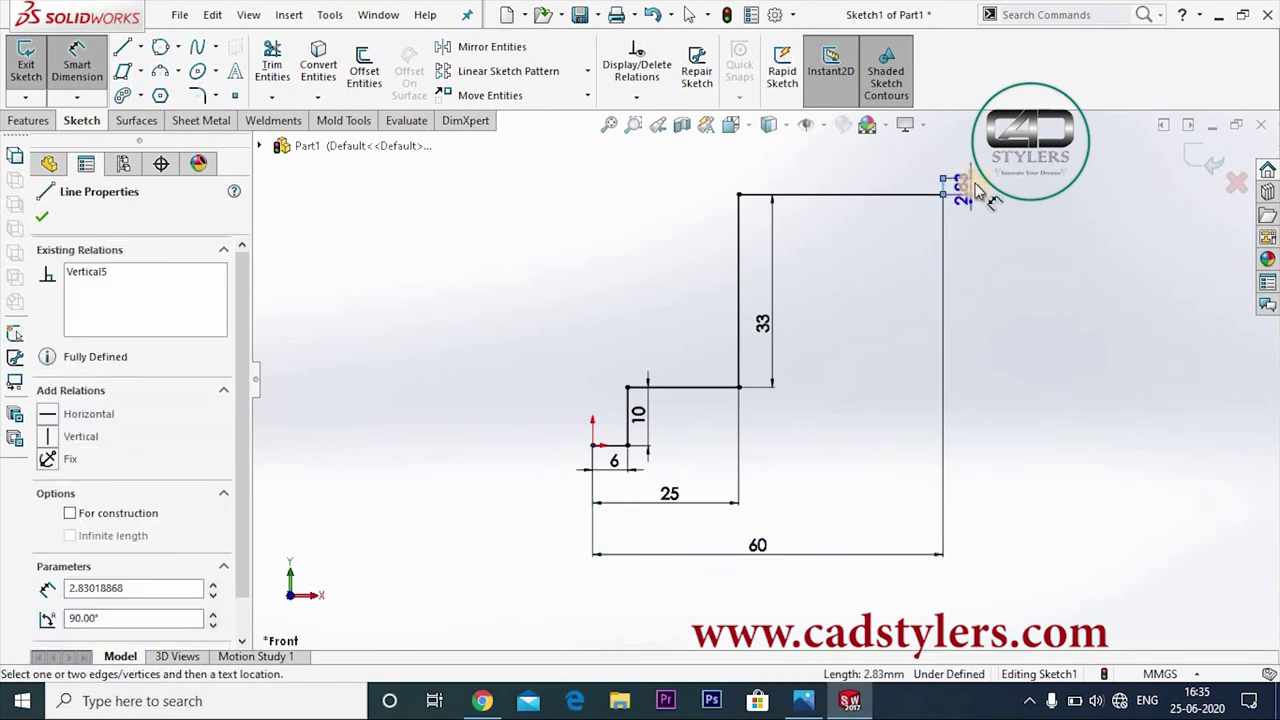
left_click(978, 190)
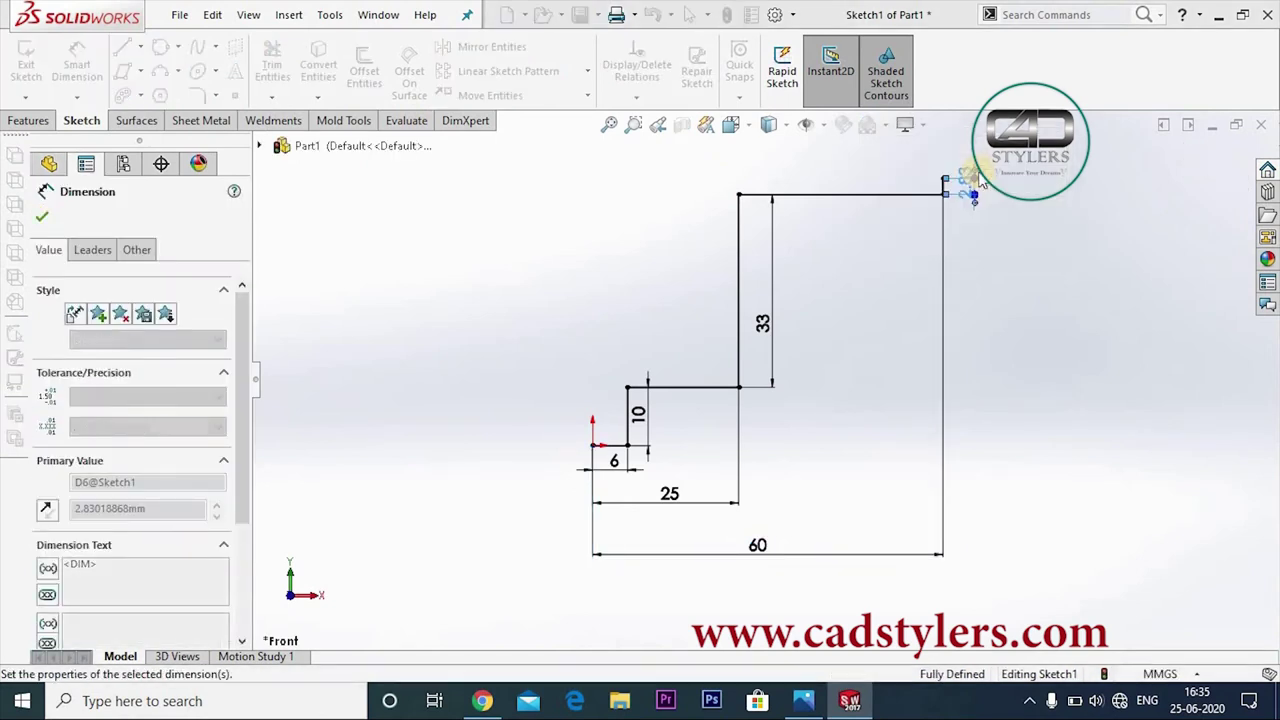
type("7")
key("Return")
scroll(1040, 316, "up", 2)
scroll(912, 328, "down", 1)
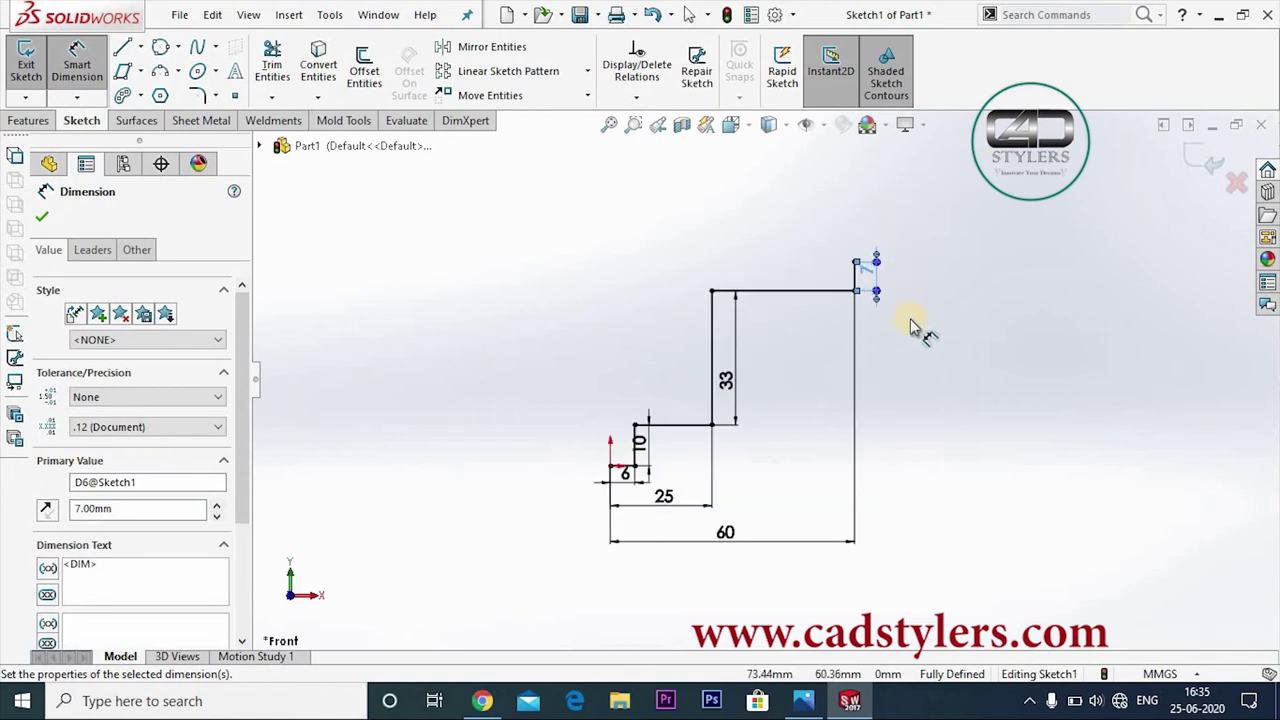
scroll(930, 190, "down", 2)
- Draw a circle at the short line's top end, tangent to the top edge, plus a smaller concentric circle
left_click(160, 47)
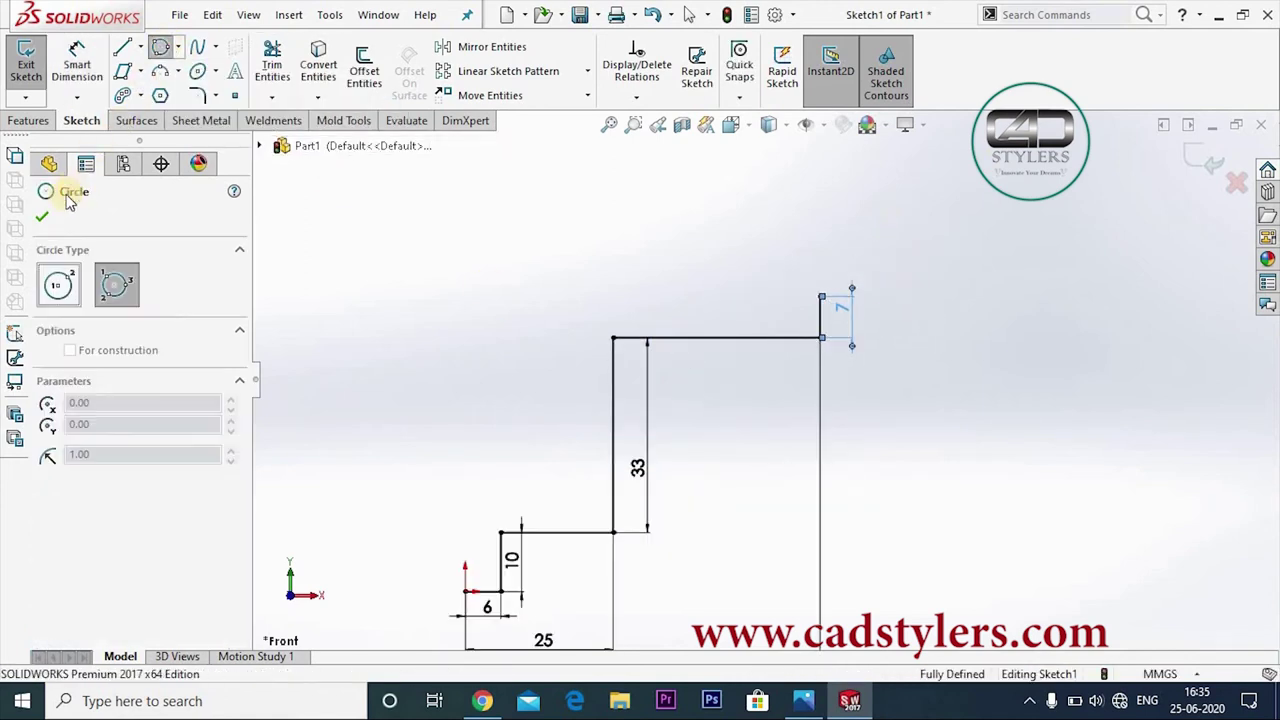
left_click(55, 288)
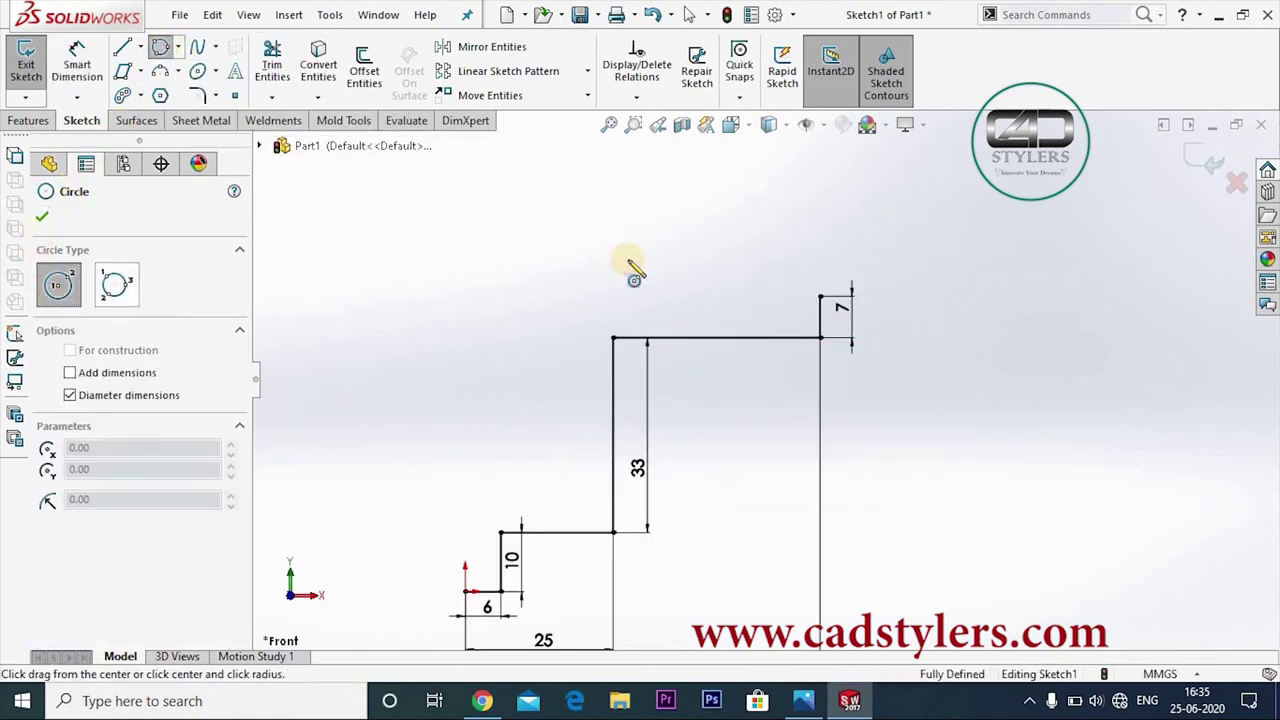
left_click(820, 298)
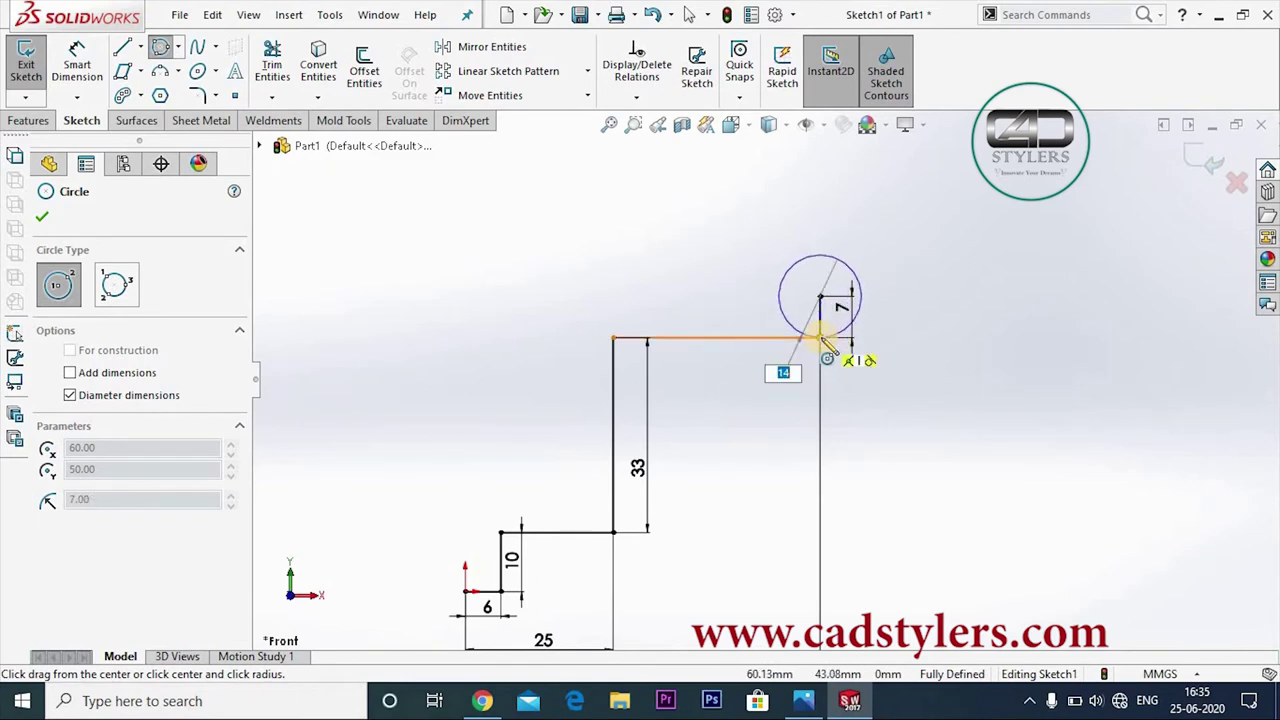
left_click(820, 339)
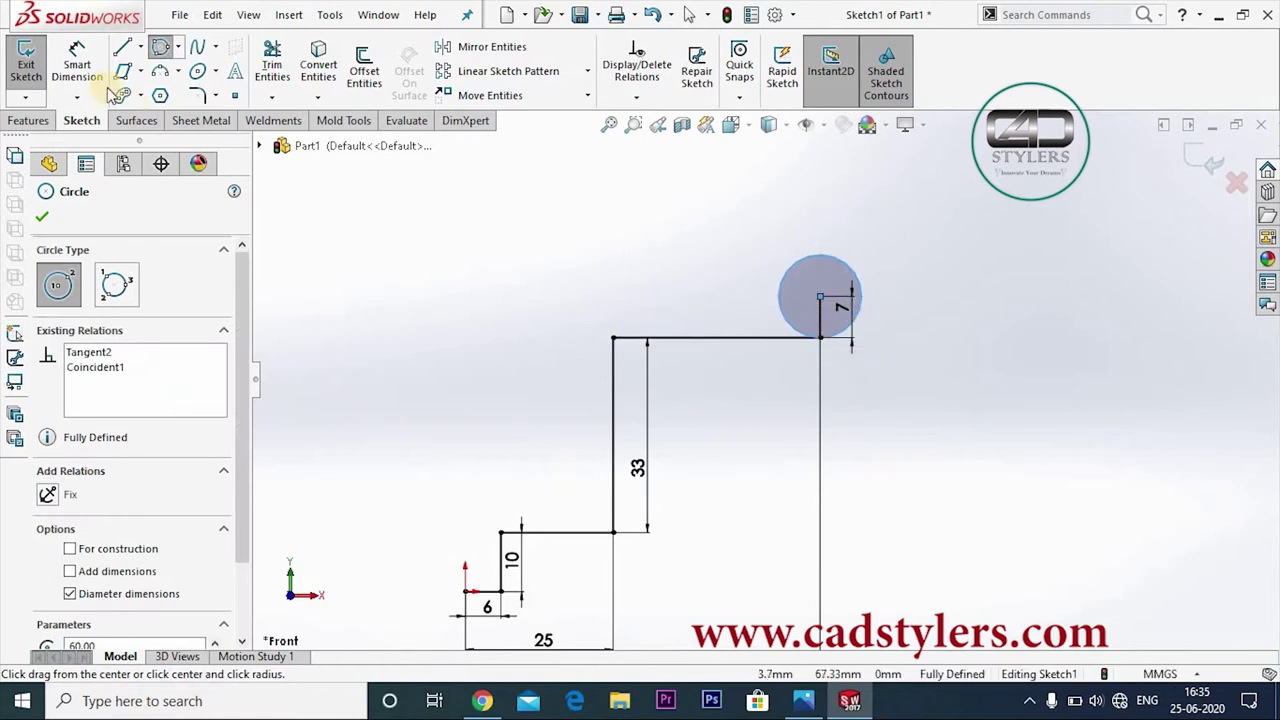
left_click(820, 300)
left_click(806, 320)
key("Escape")
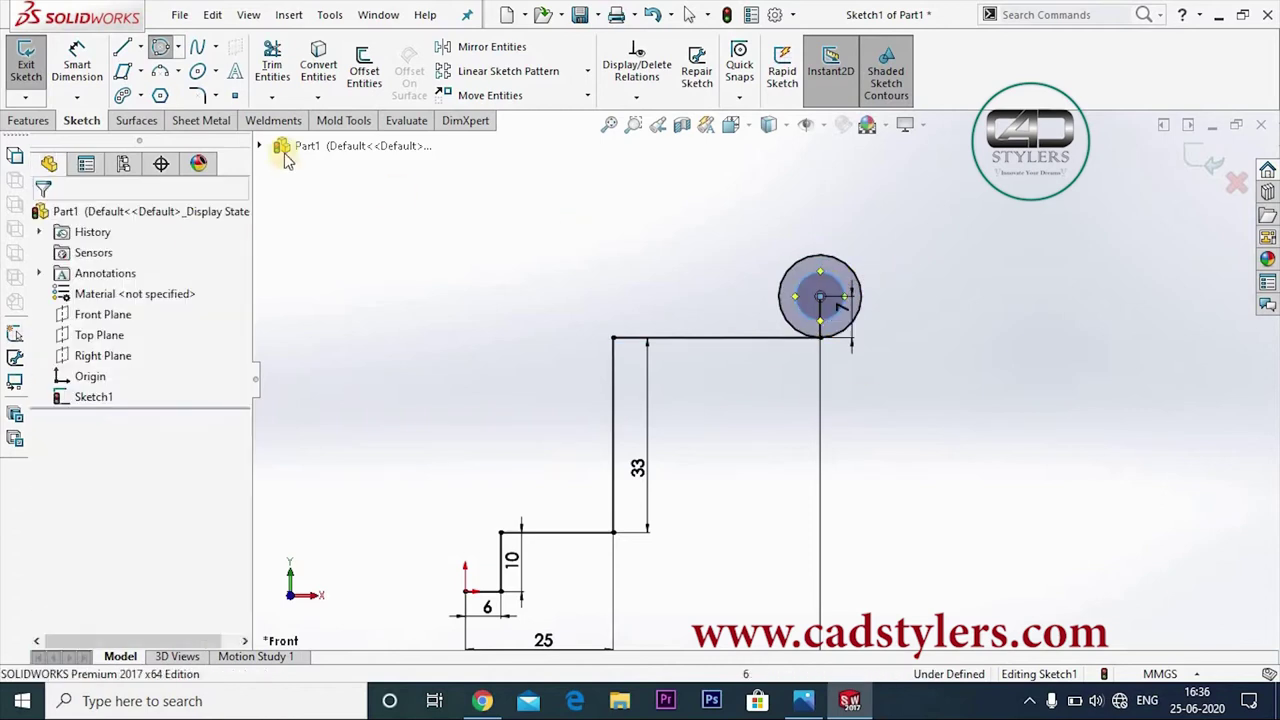
- Dimension the inner circle to Ø7 and cancel the redundant outer-circle diameter
left_click(80, 65)
left_click(848, 286)
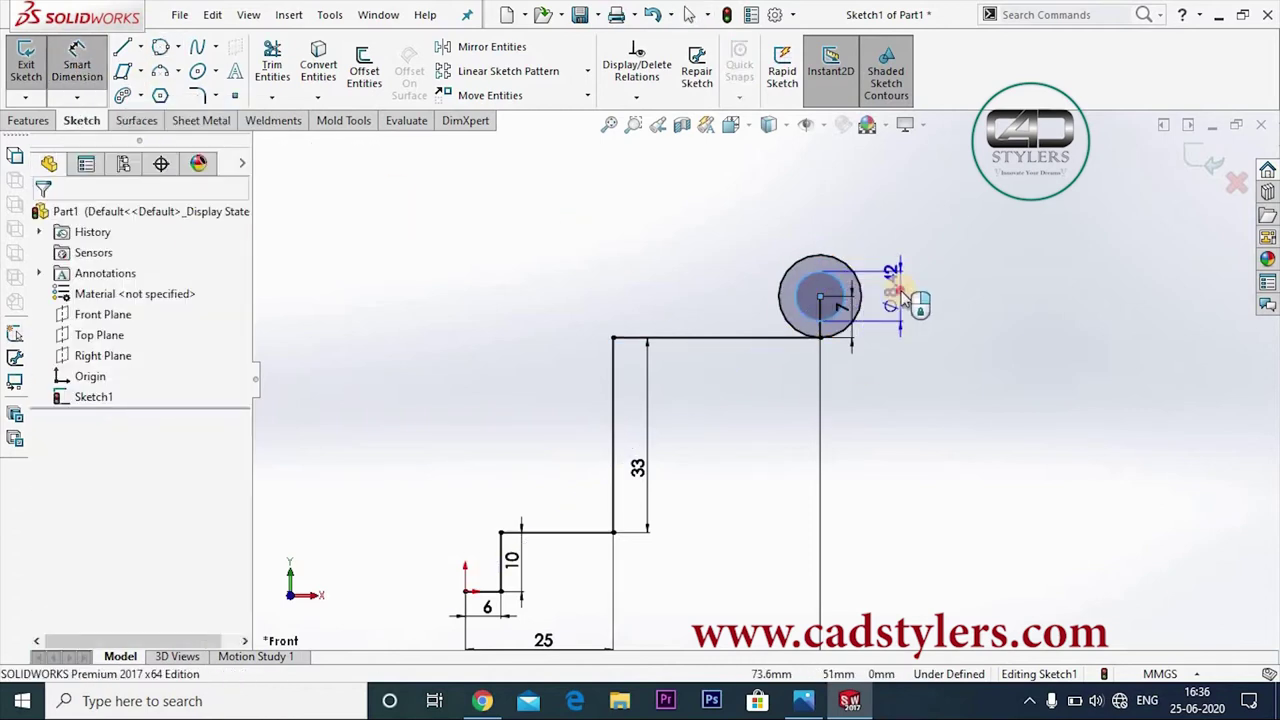
left_click(903, 297)
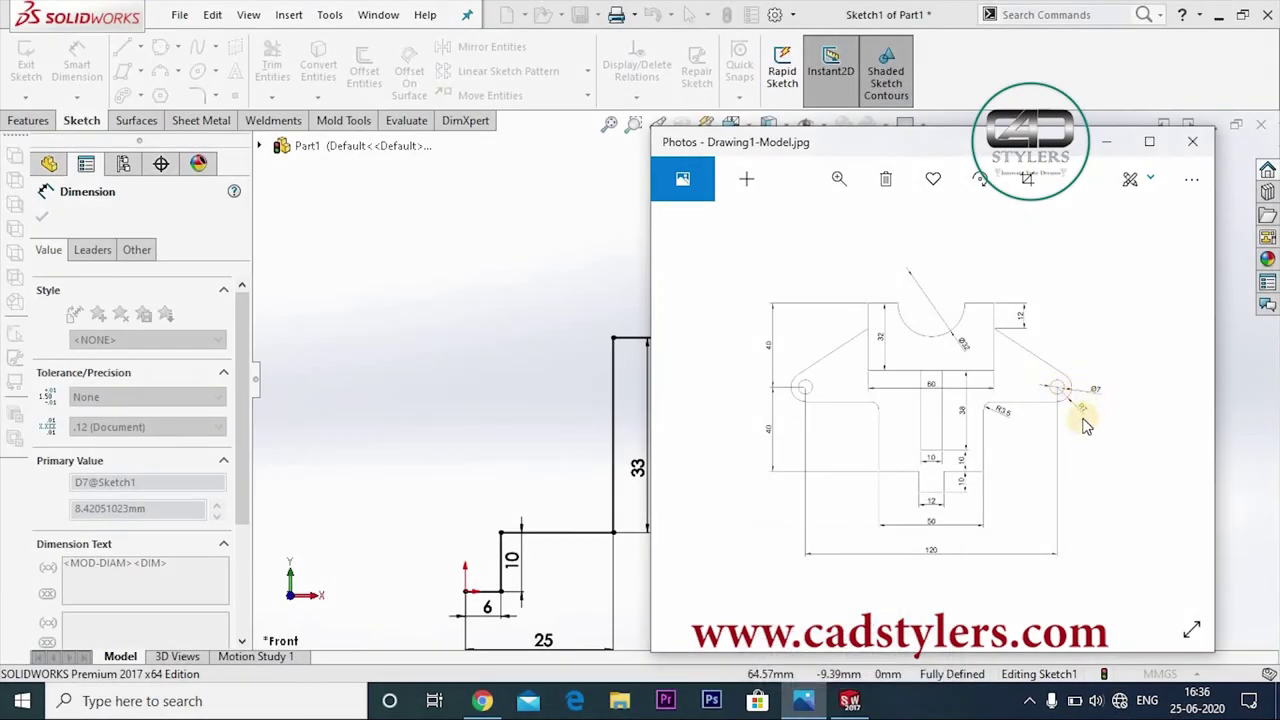
left_click(892, 656)
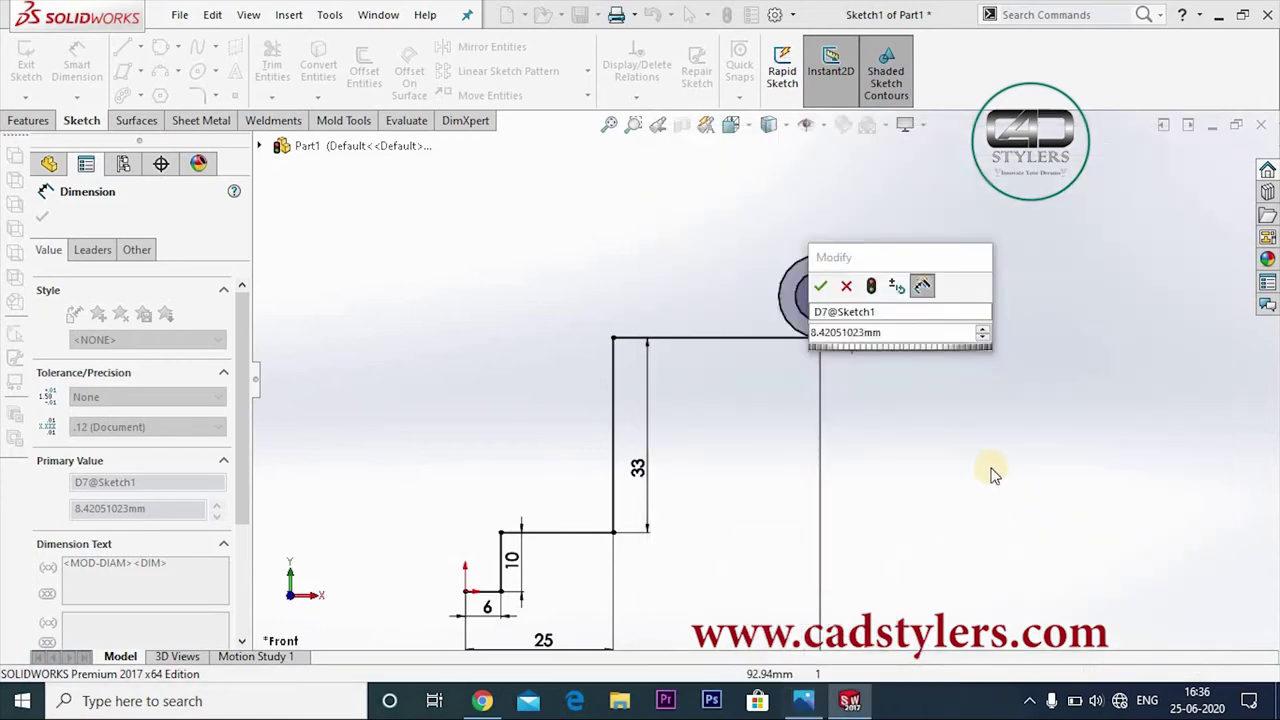
double_click(889, 335)
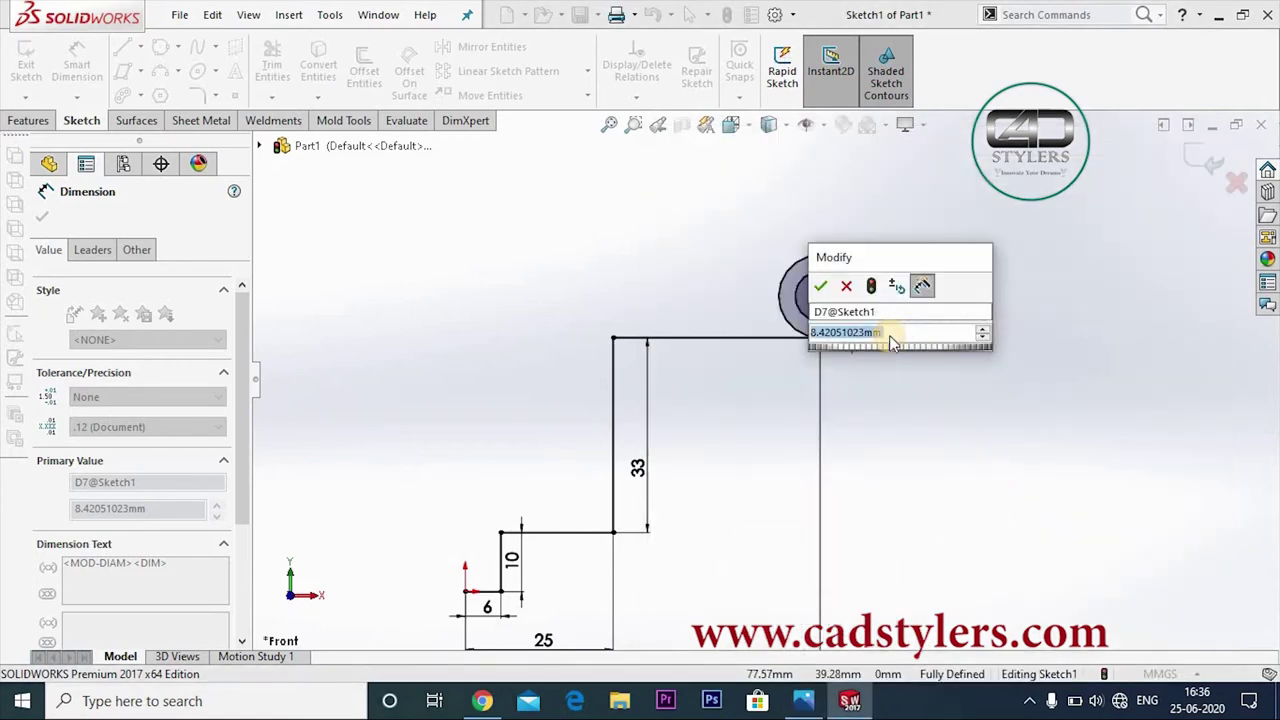
type("7")
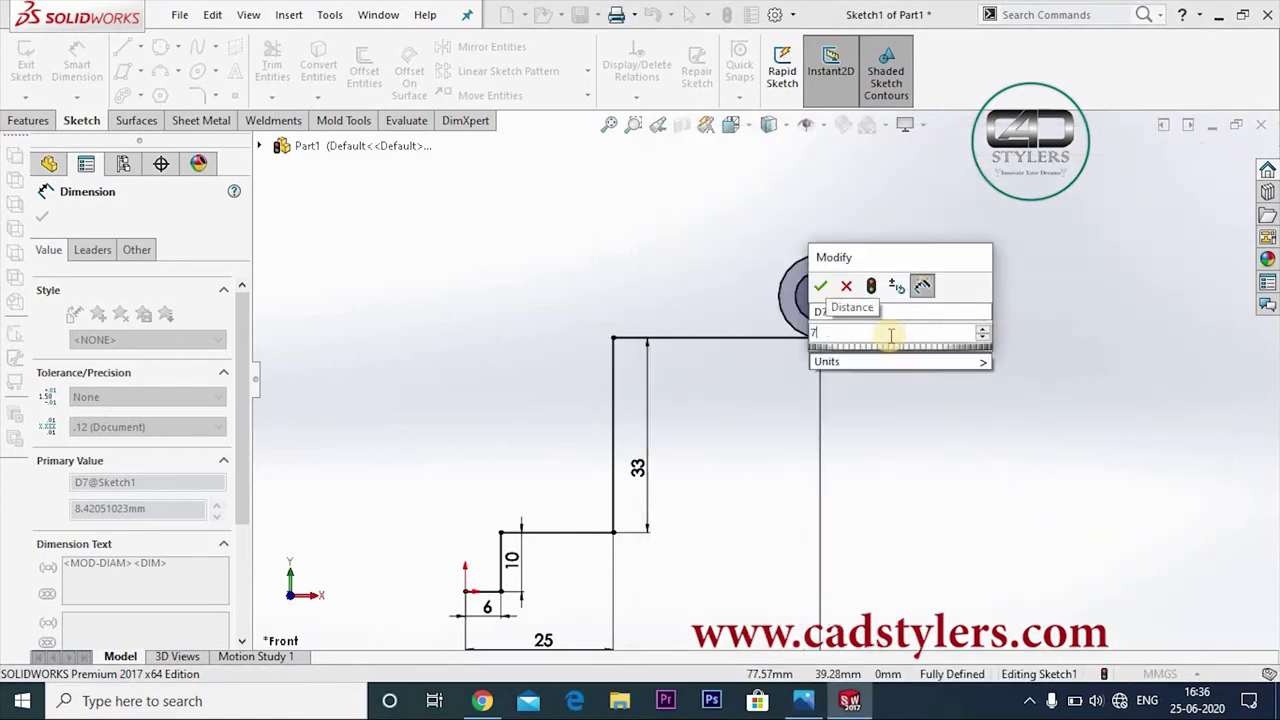
key("Return")
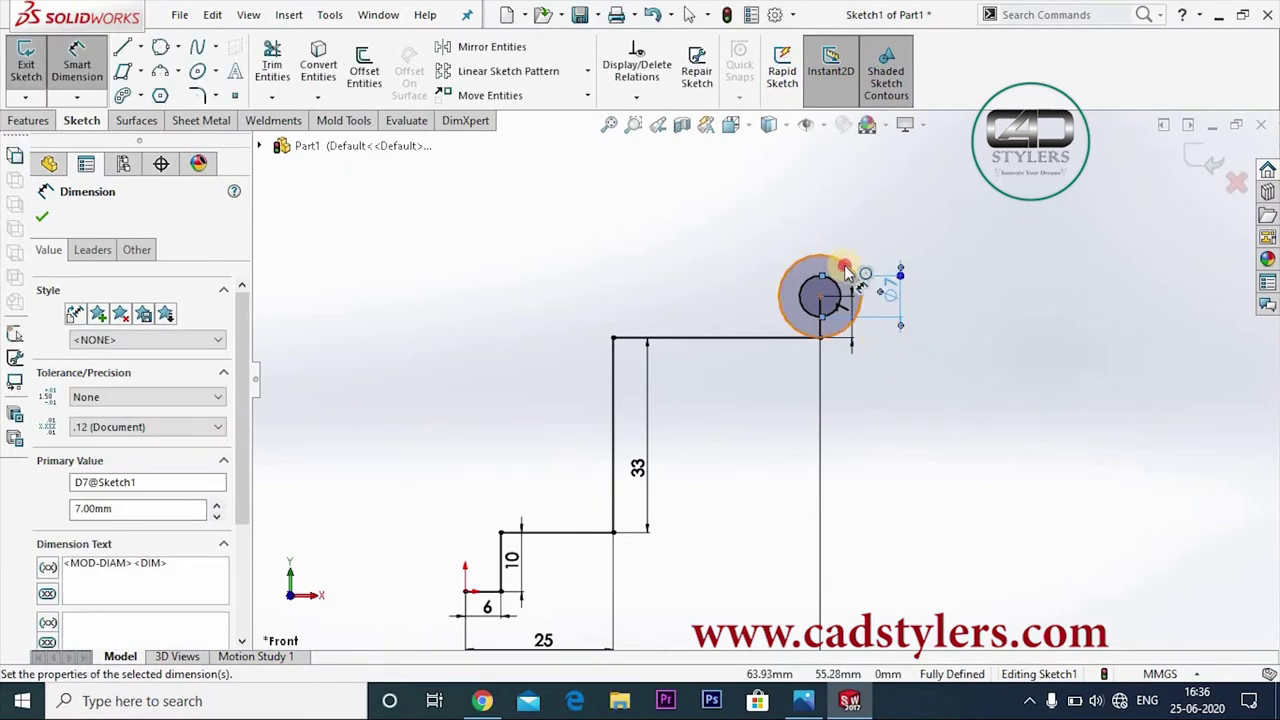
left_click(850, 270)
left_click(963, 290)
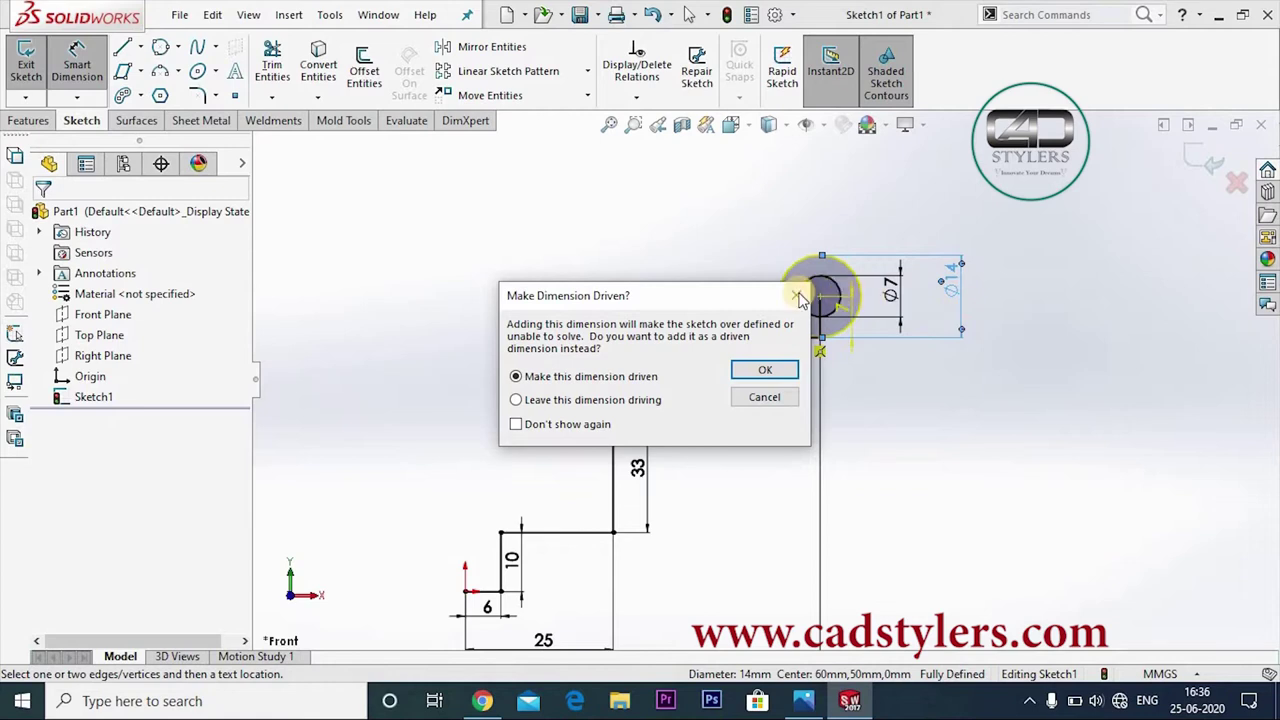
key("Escape")
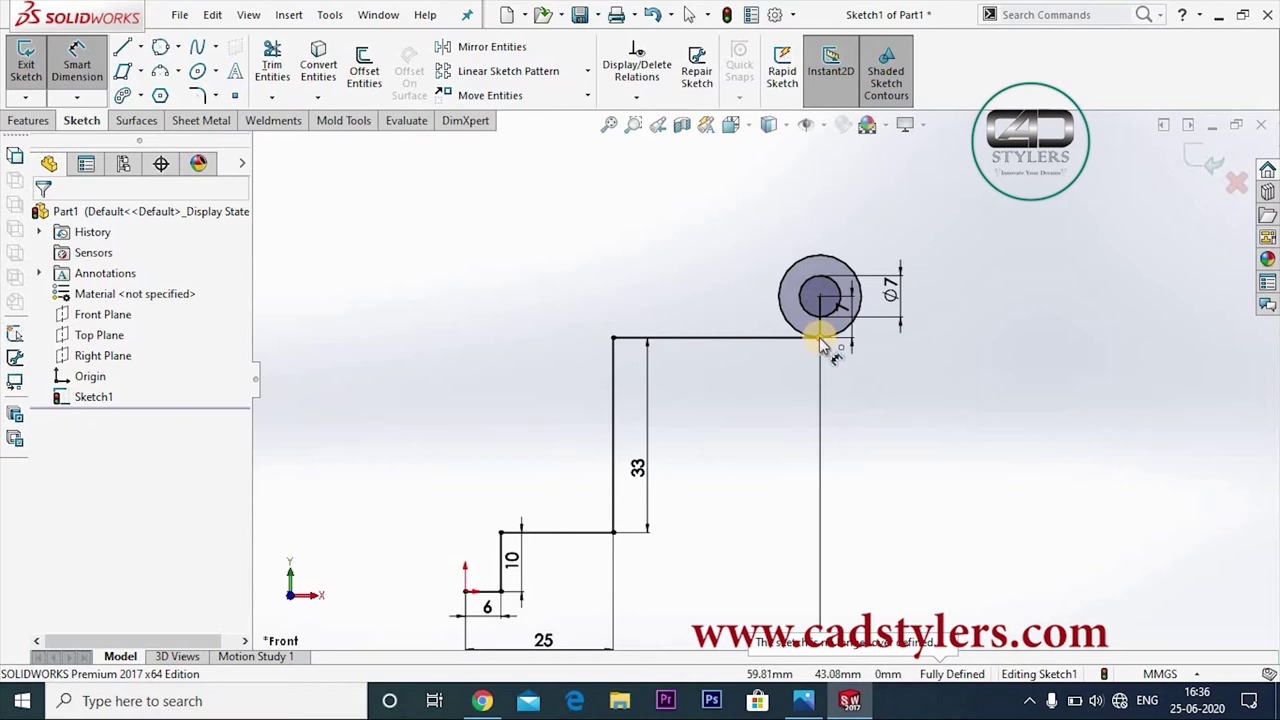
key("Escape")
scroll(917, 432, "up", 1)
scroll(920, 440, "up", 1)
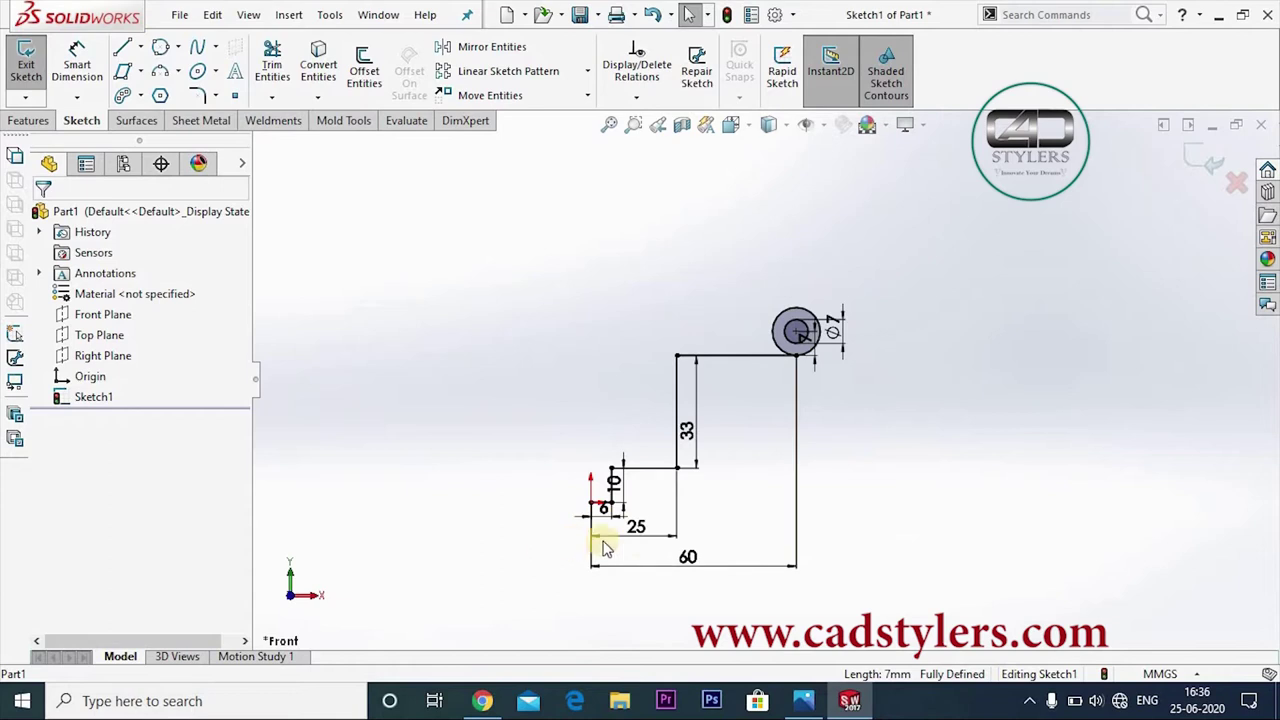
left_click_drag(613, 487, 640, 485)
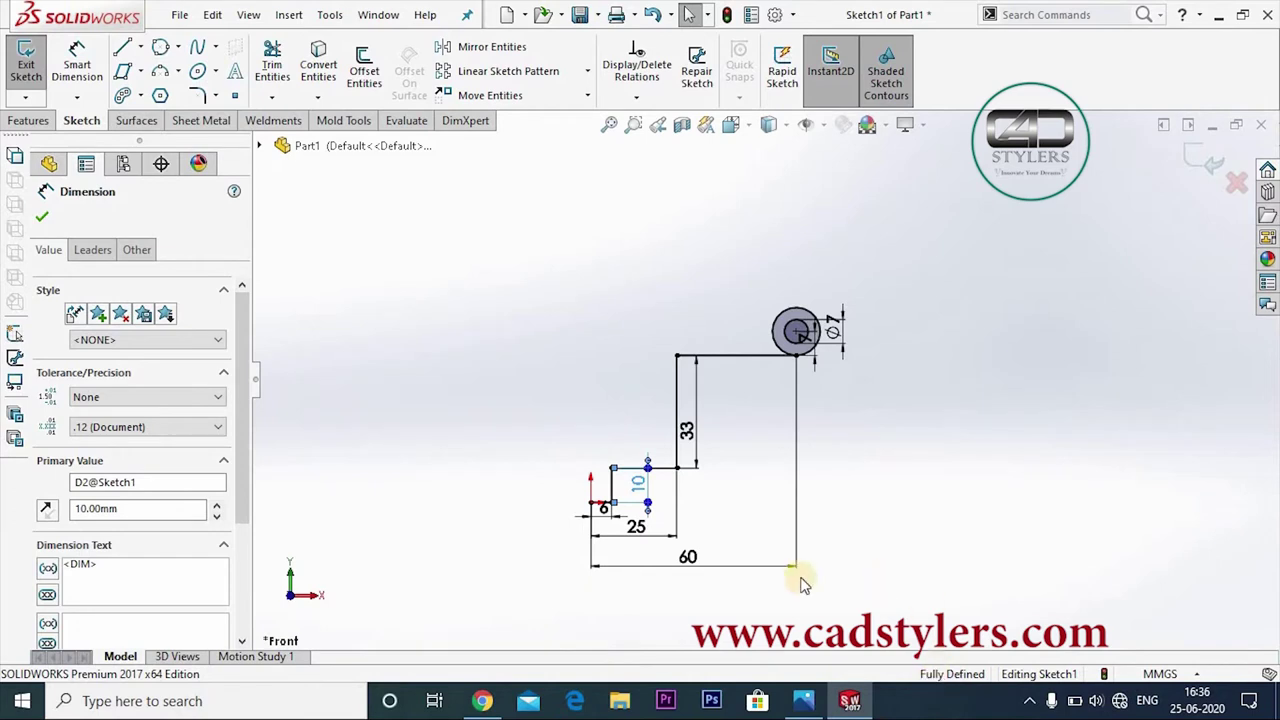
scroll(645, 537, "down", 2)
scroll(615, 545, "down", 2)
scroll(594, 486, "down", 1)
left_click(600, 453)
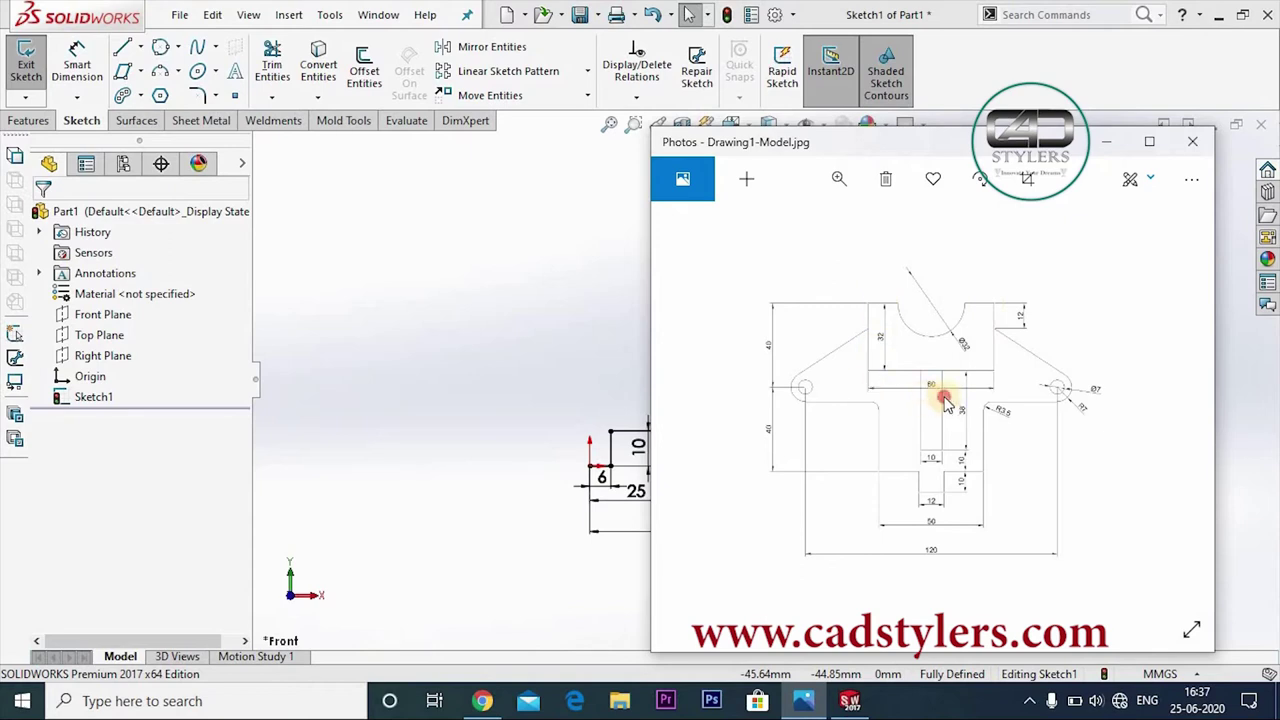
scroll(945, 400, "up", 3)
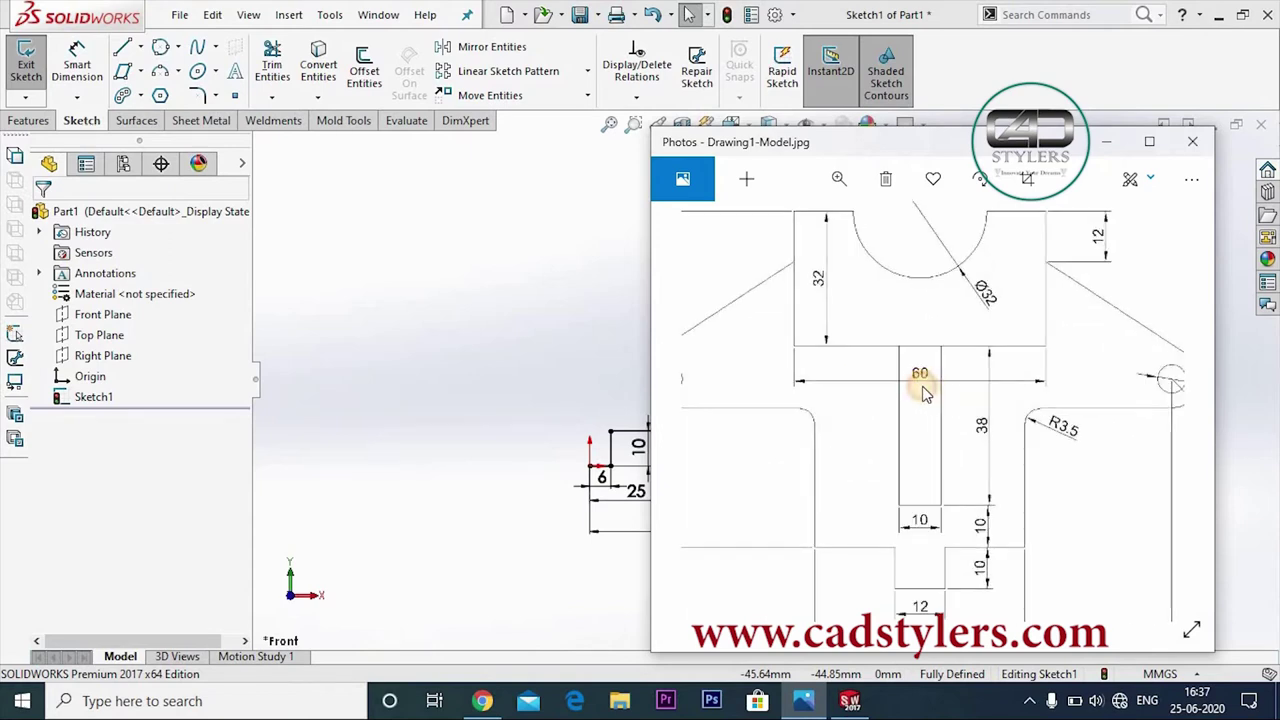
scroll(923, 393, "down", 3)
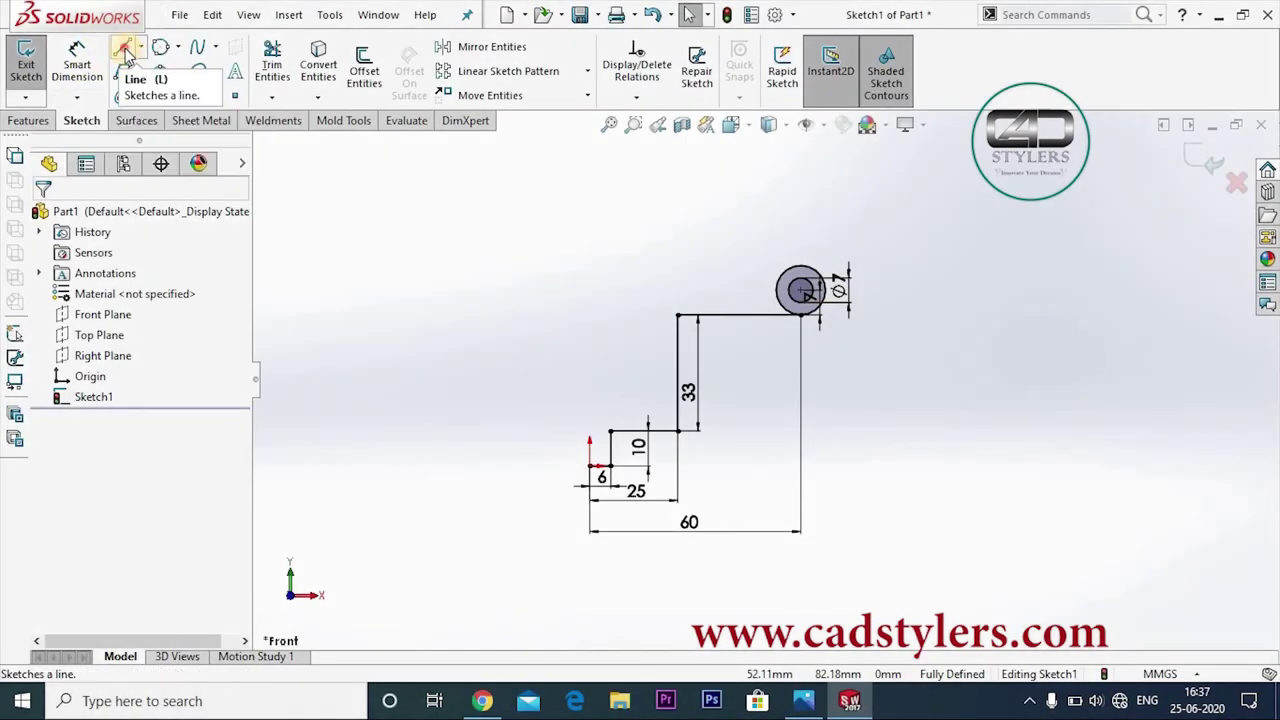
- Draw a new line chain rising from the lower-left point and running across the top
left_click(122, 47)
left_click(590, 466)
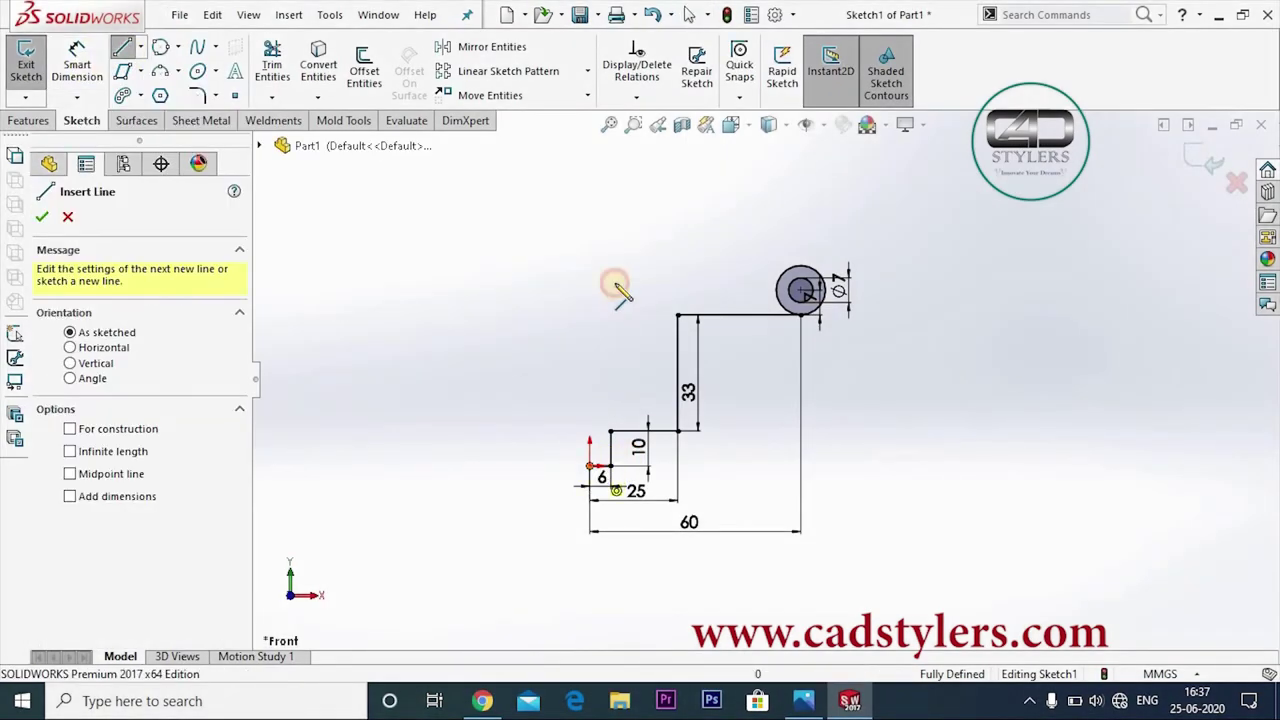
left_click(589, 179)
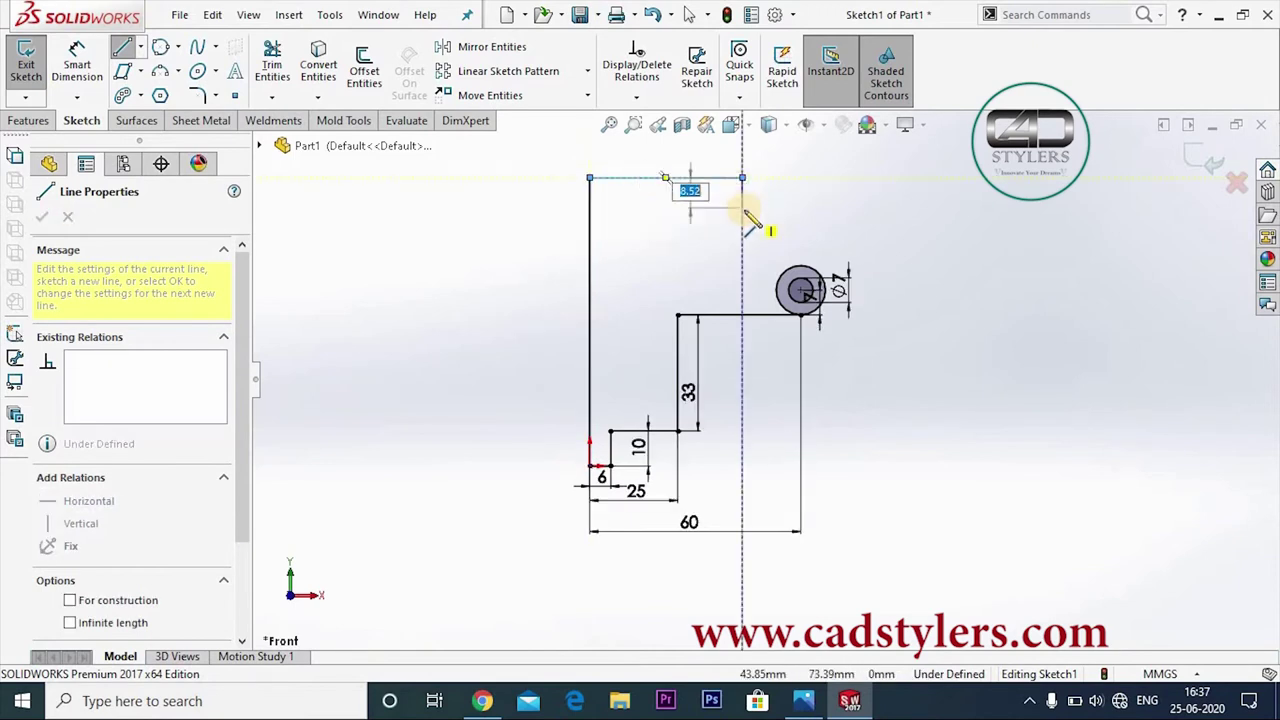
left_click(743, 179)
right_click(743, 209)
key("Escape")
- Dimension the left line to 90 high and the top edge to 30 long
left_click(76, 65)
left_click(525, 315)
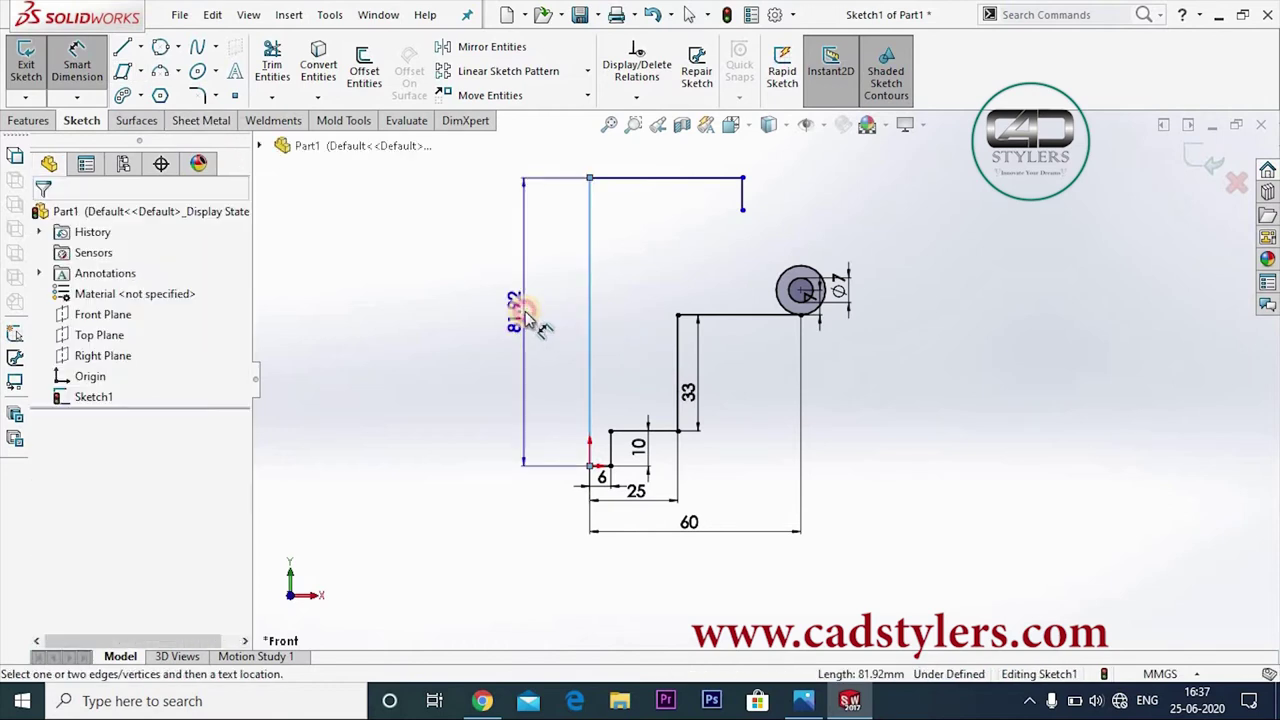
type("90")
key("Return")
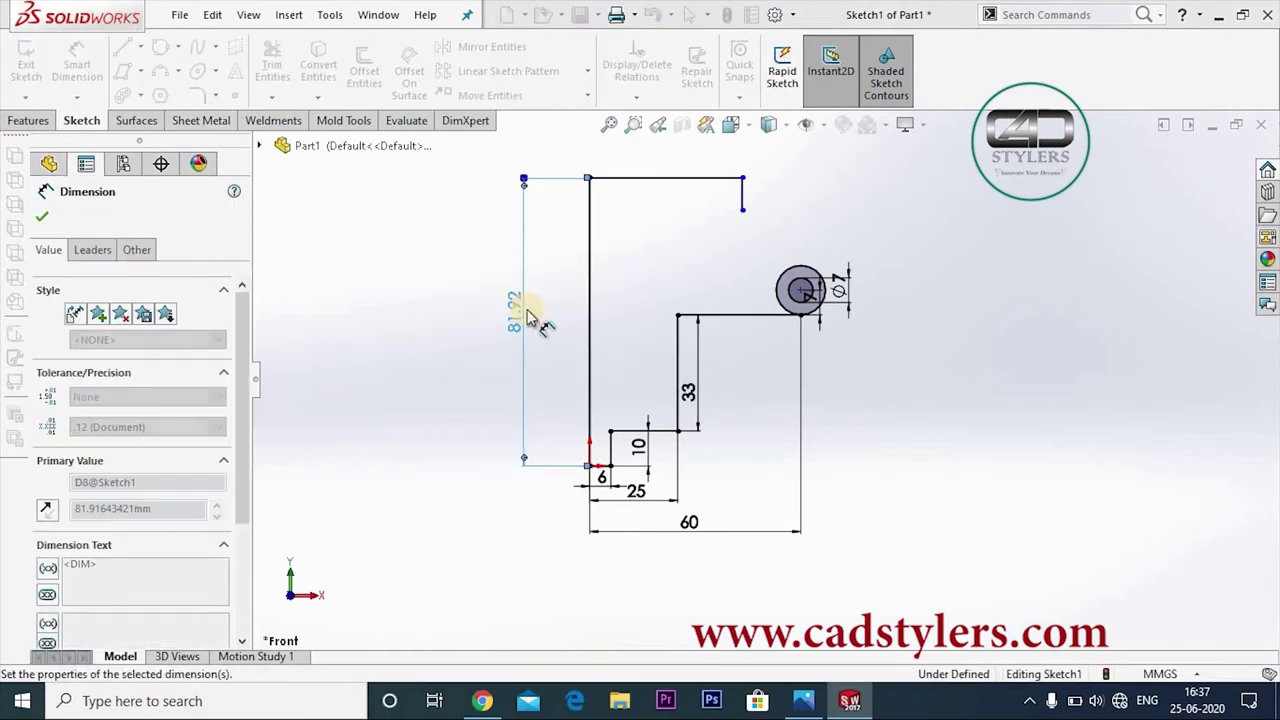
scroll(650, 360, "up", 2)
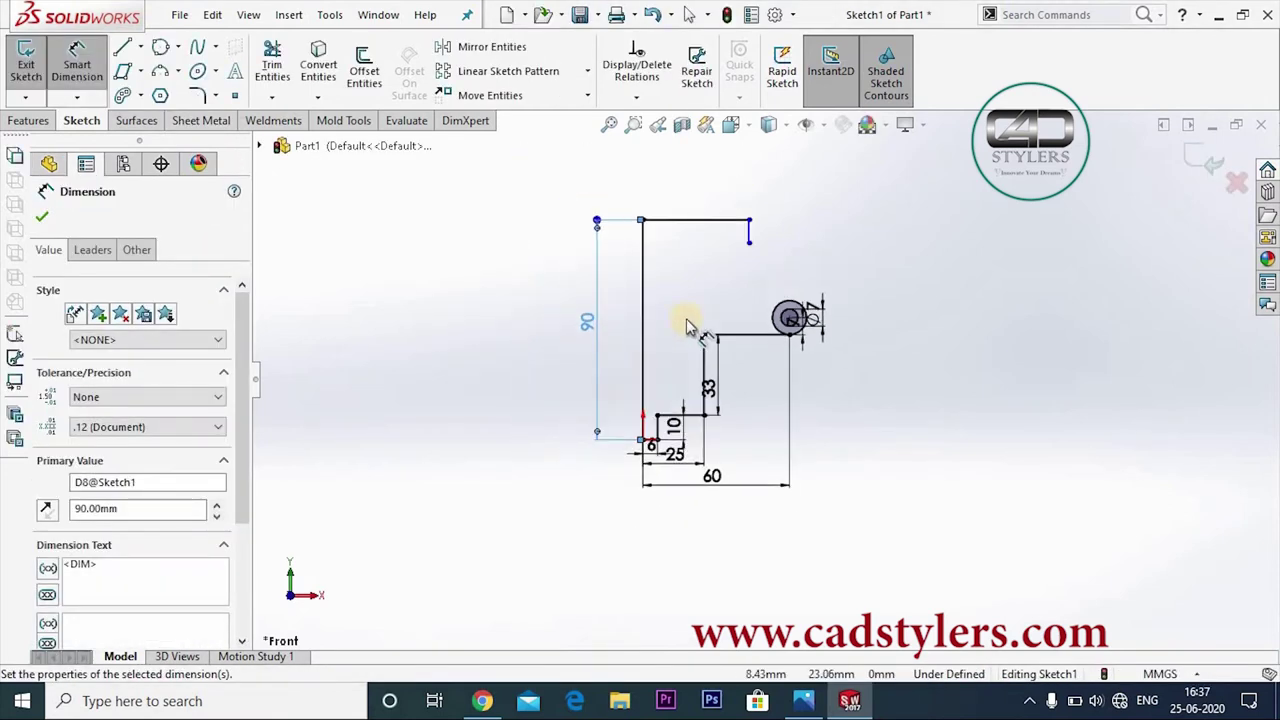
left_click(688, 216)
left_click(694, 194)
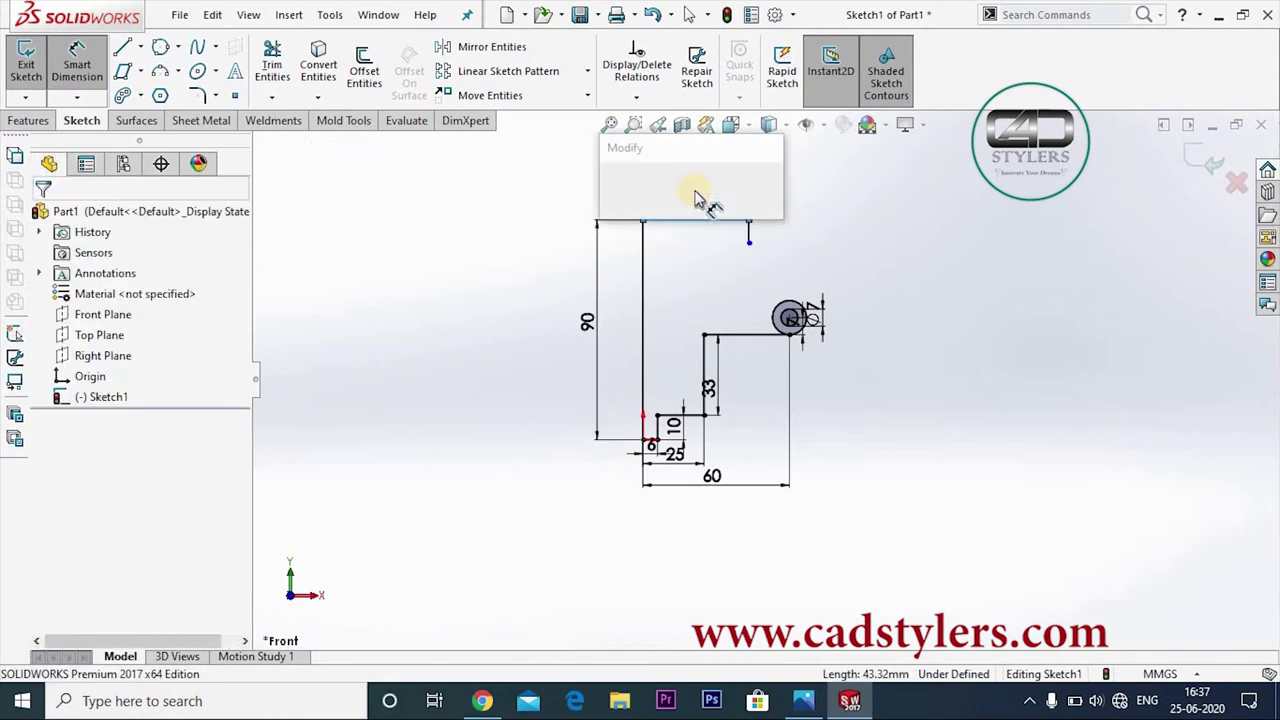
type("30")
key("Return")
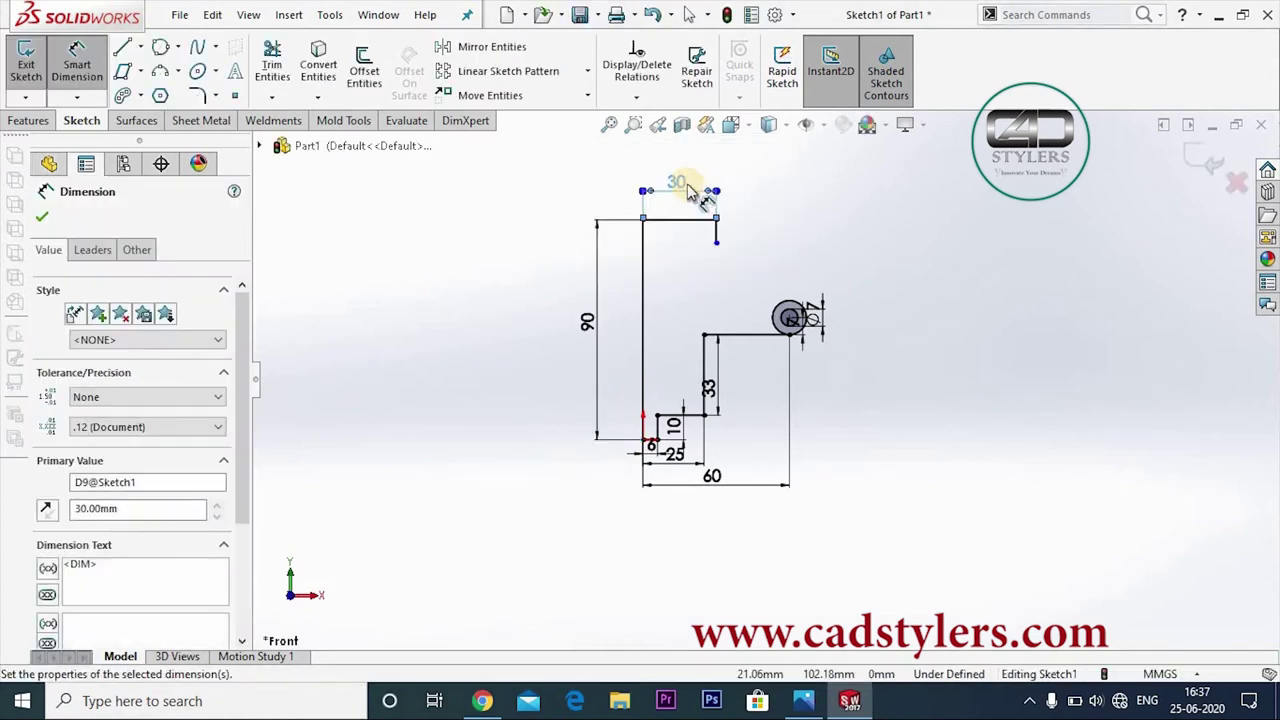
- Dimension the short vertical edge below the top edge to 12
scroll(766, 260, "down", 1)
scroll(708, 283, "down", 1)
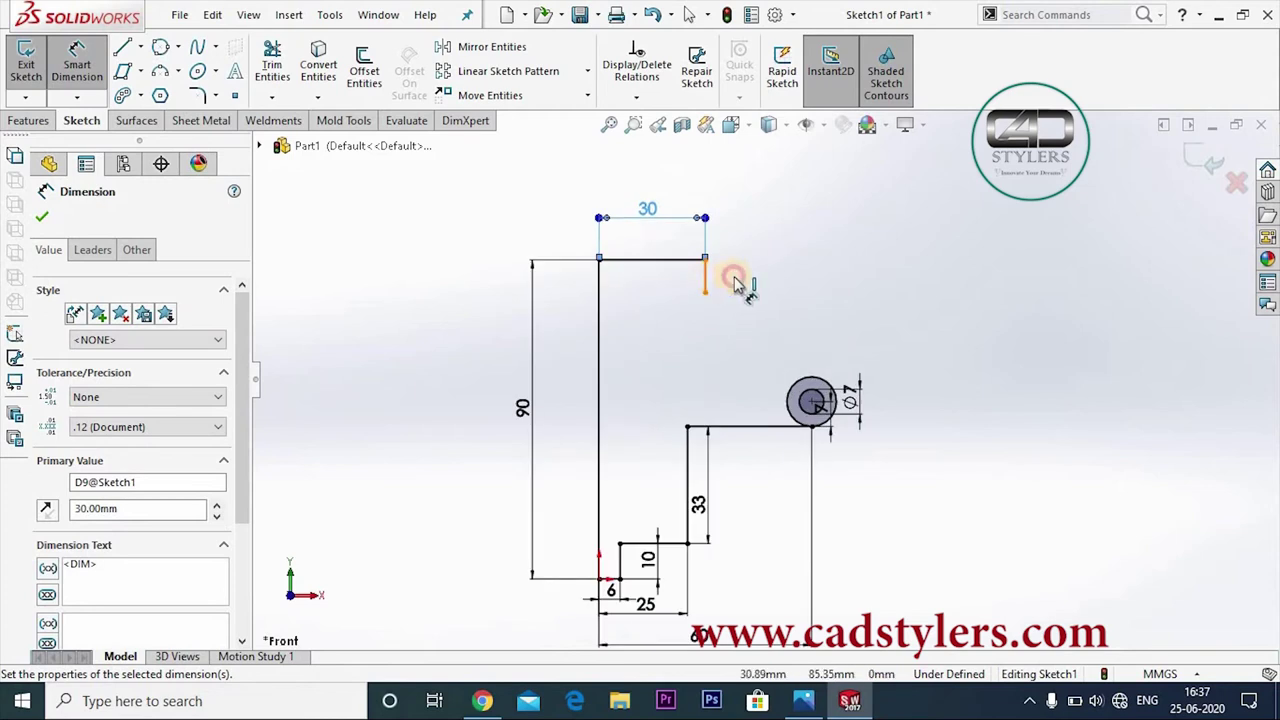
left_click(735, 284)
left_click(768, 278)
type("12")
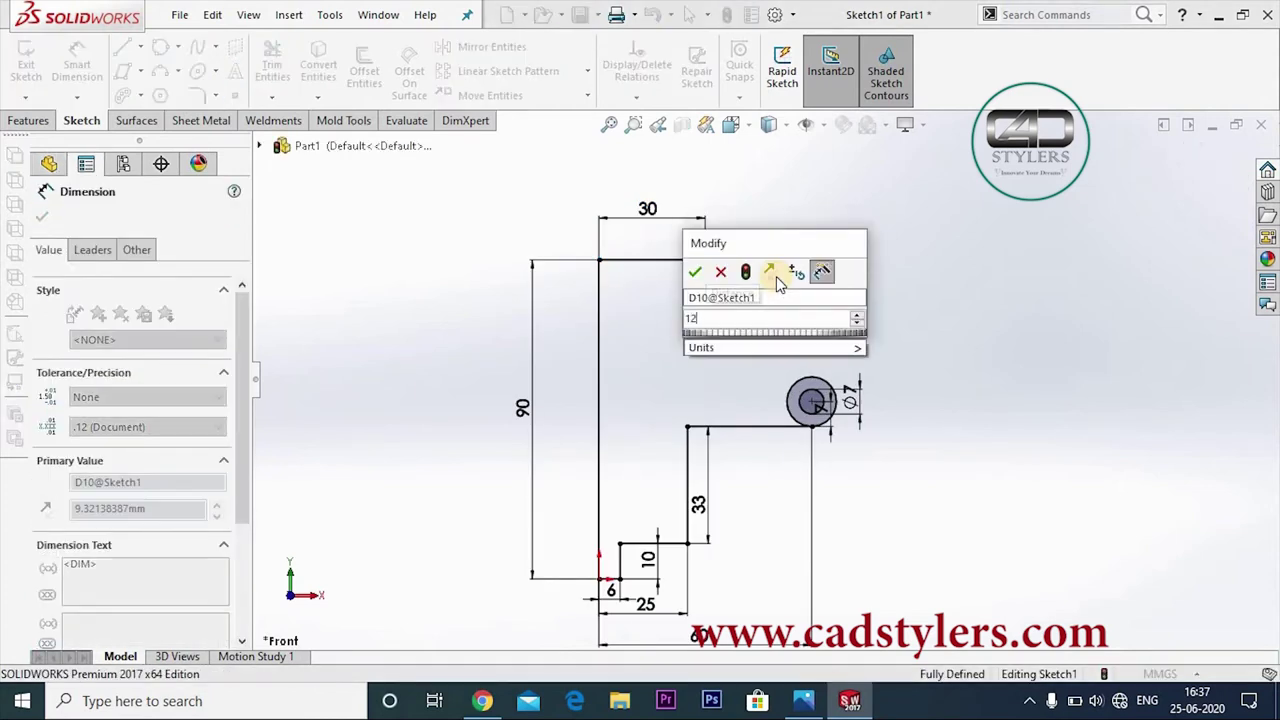
key("Return")
left_click(122, 47)
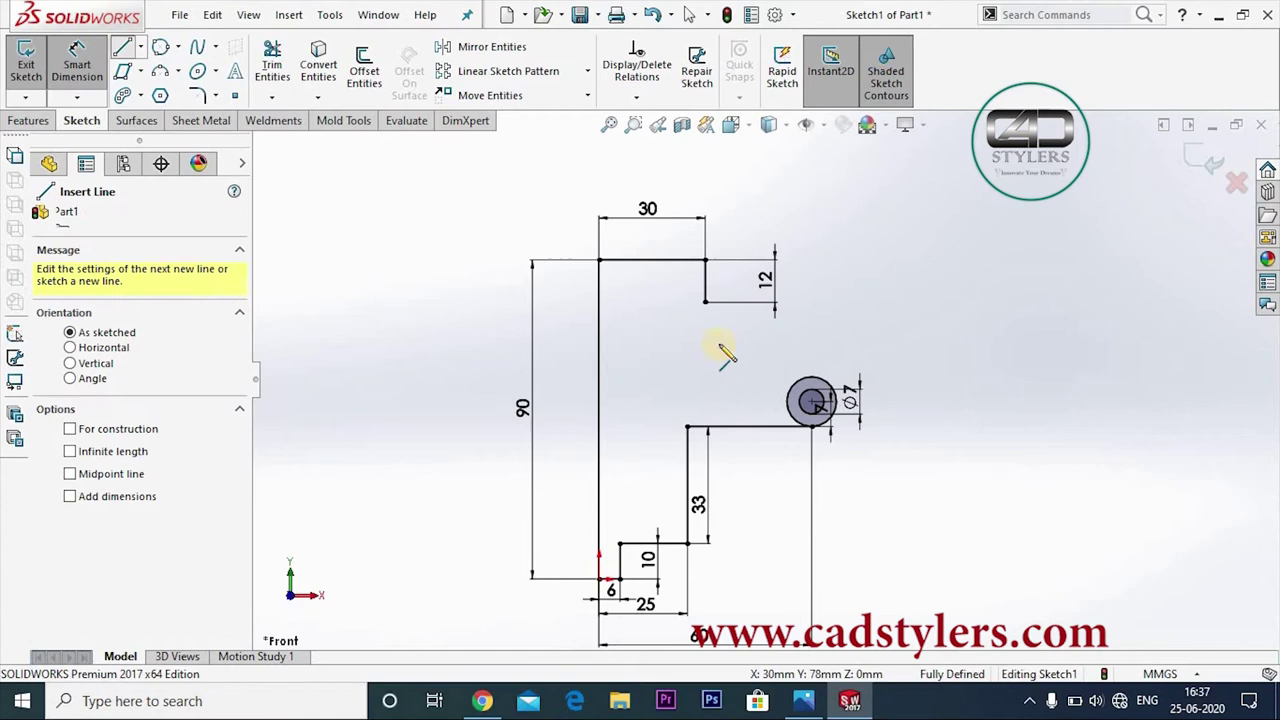
- Draw a slanted line from the bottom of the 12 mm edge down to the circle
left_click(705, 301)
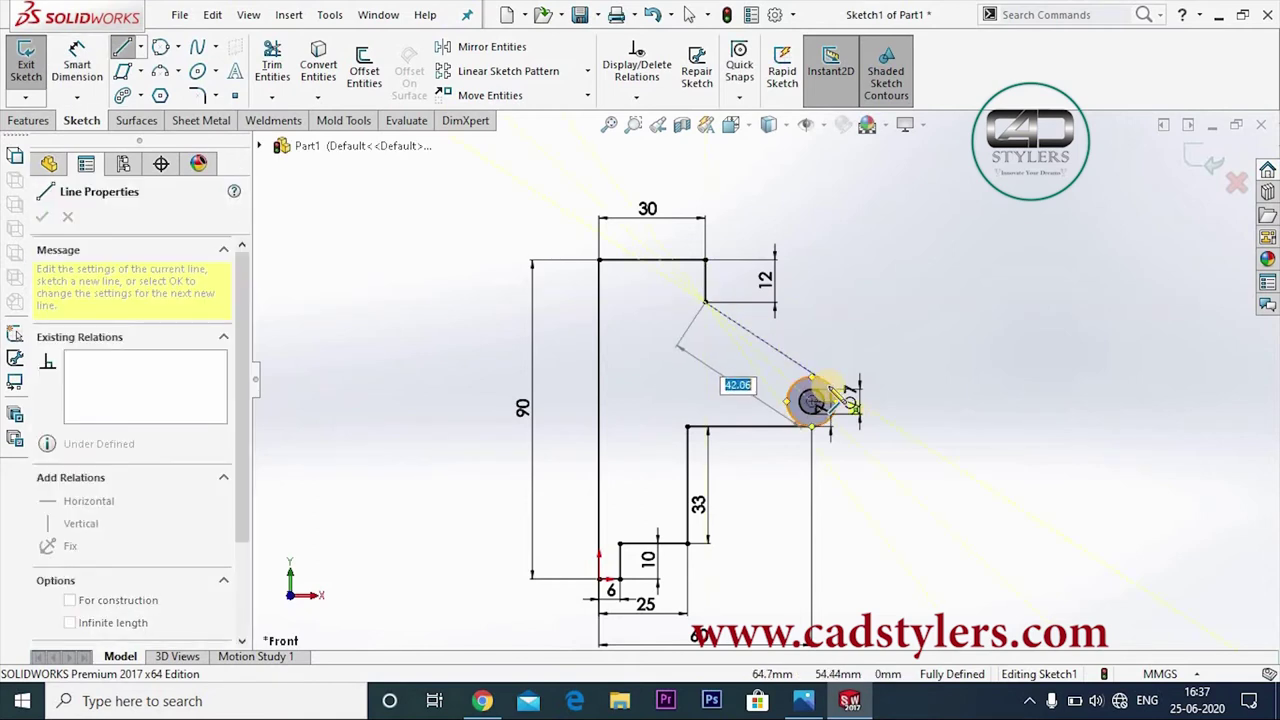
left_click(828, 386)
right_click(840, 390)
left_click(855, 396)
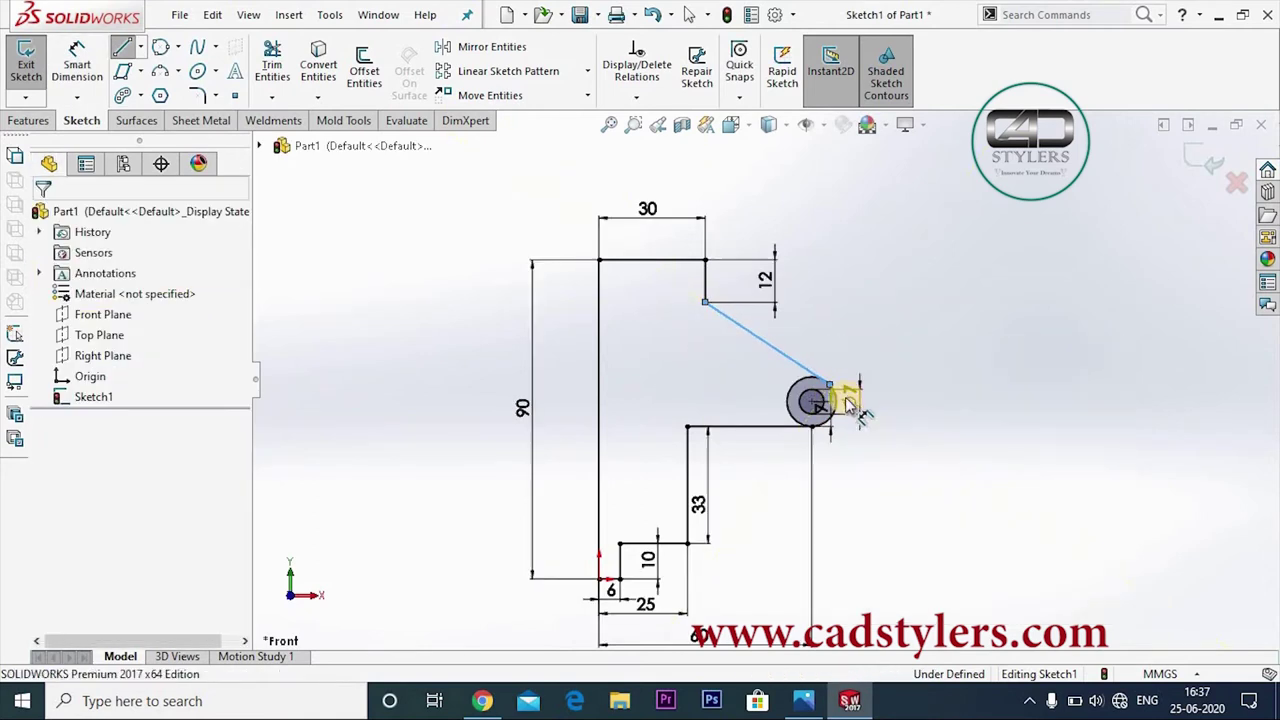
scroll(785, 376, "up", 3)
scroll(785, 376, "up", 5)
scroll(766, 363, "up", 3)
scroll(737, 349, "up", 2)
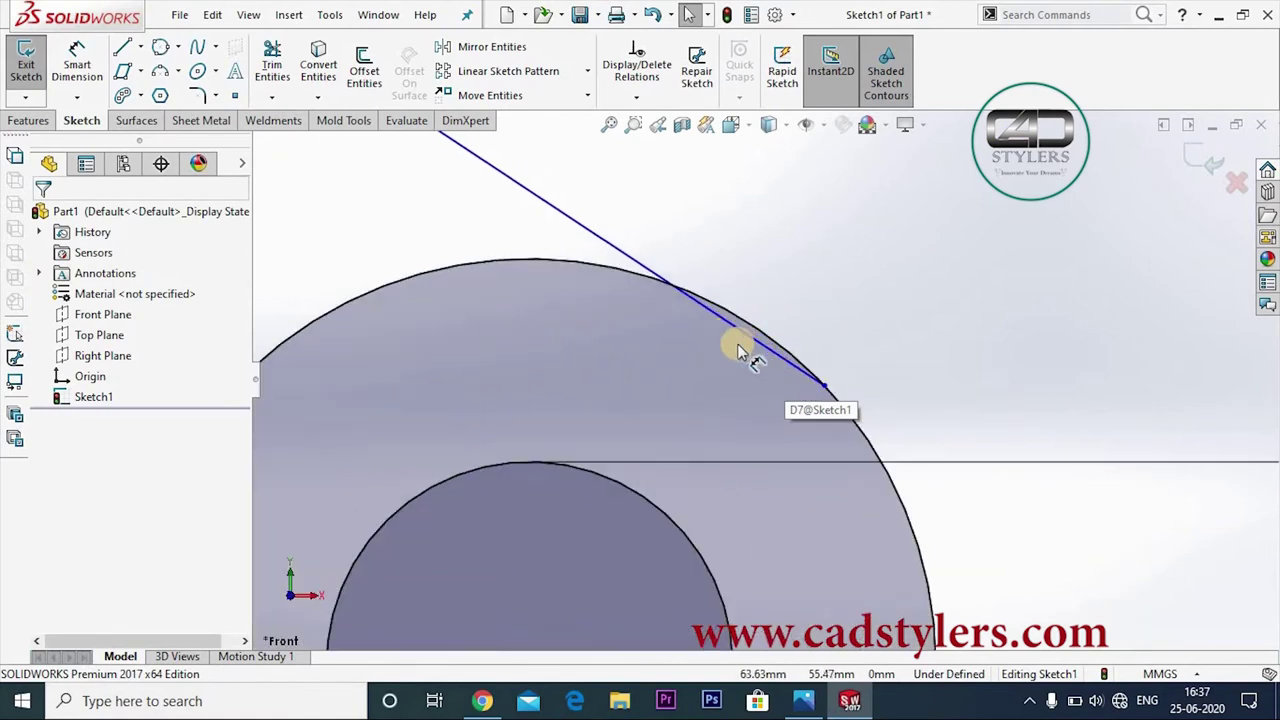
scroll(737, 345, "down", 4)
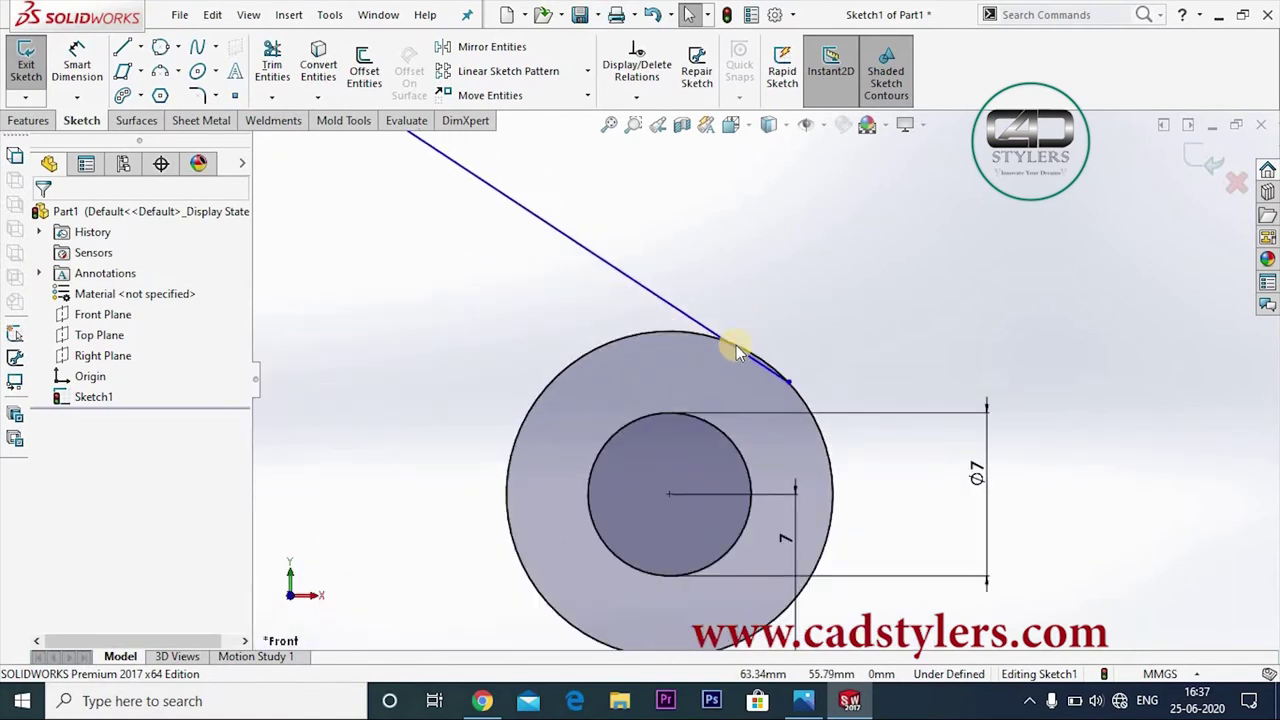
scroll(737, 347, "down", 3)
scroll(737, 349, "down", 2)
scroll(737, 400, "down", 1)
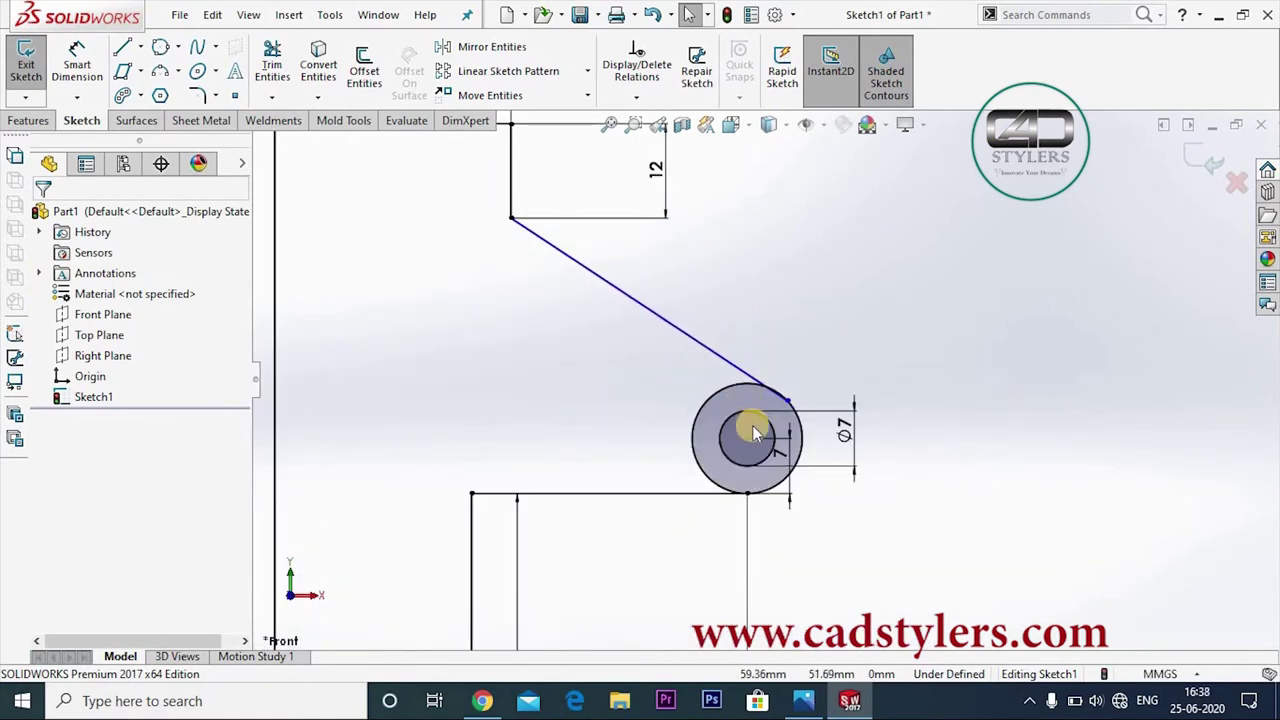
- Make the slanted line tangent to the circle with a Tangent relation
left_click(735, 396)
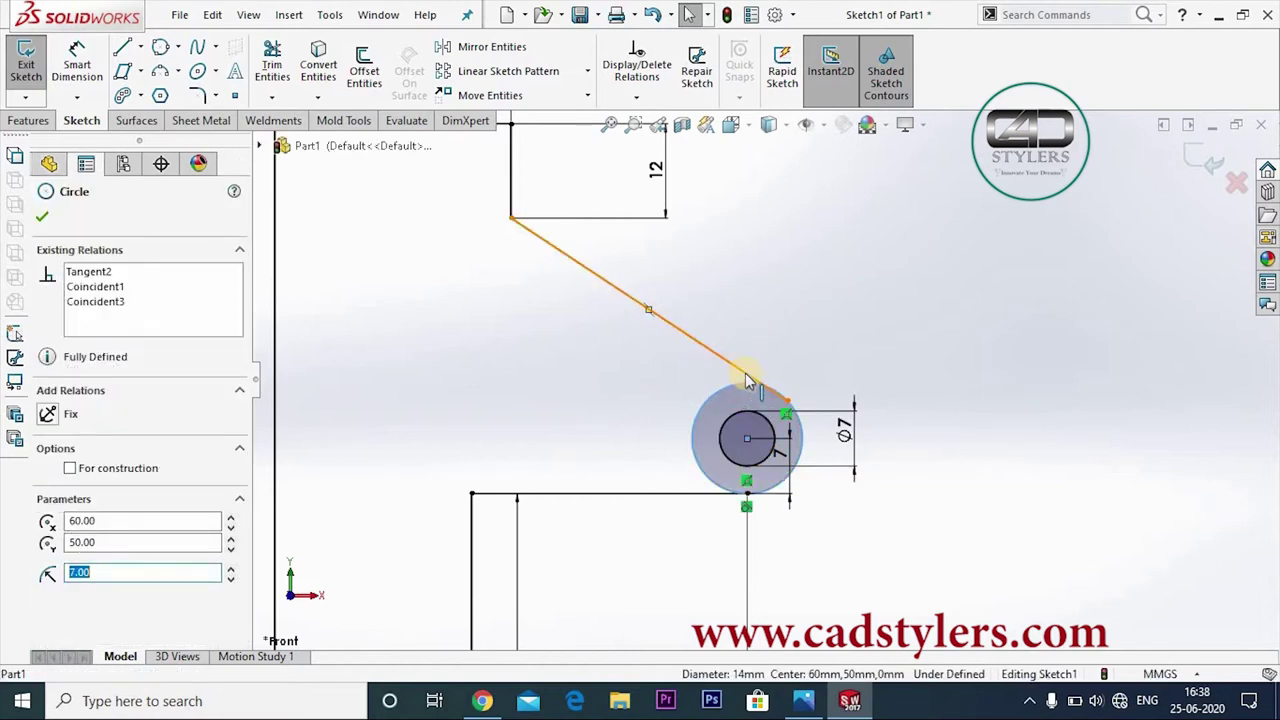
left_click(749, 376, "ctrl")
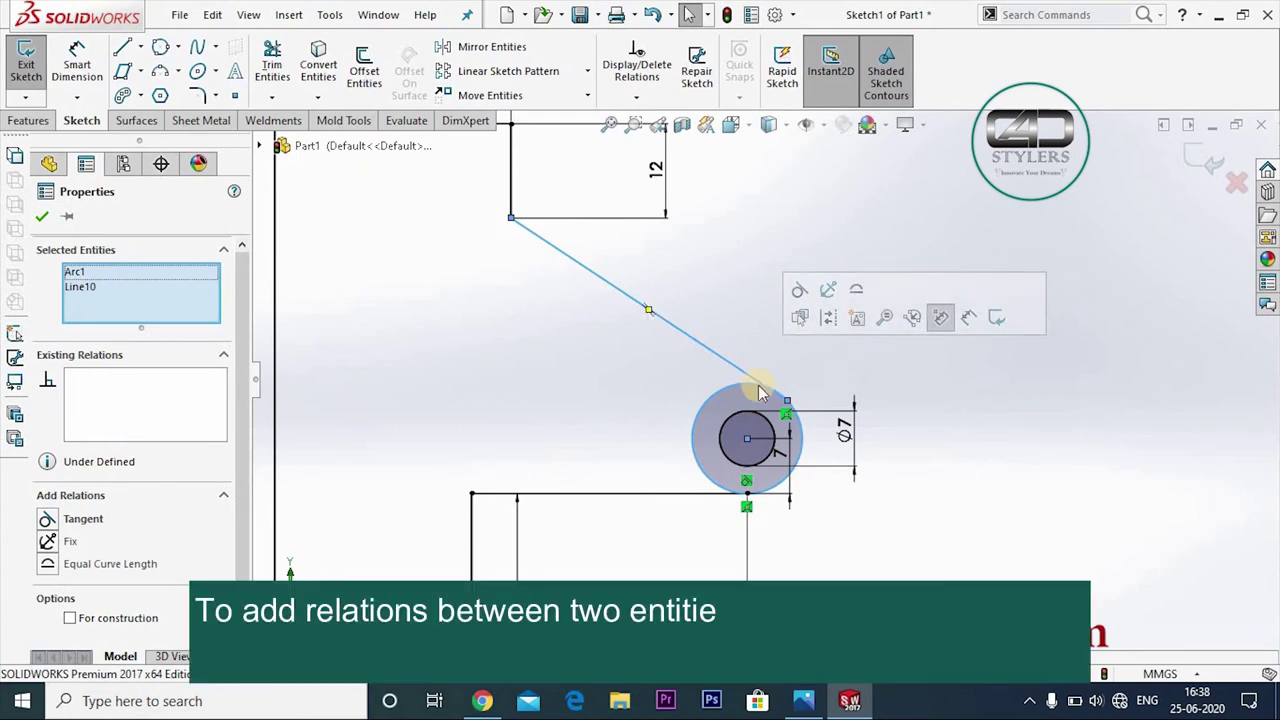
key("Escape")
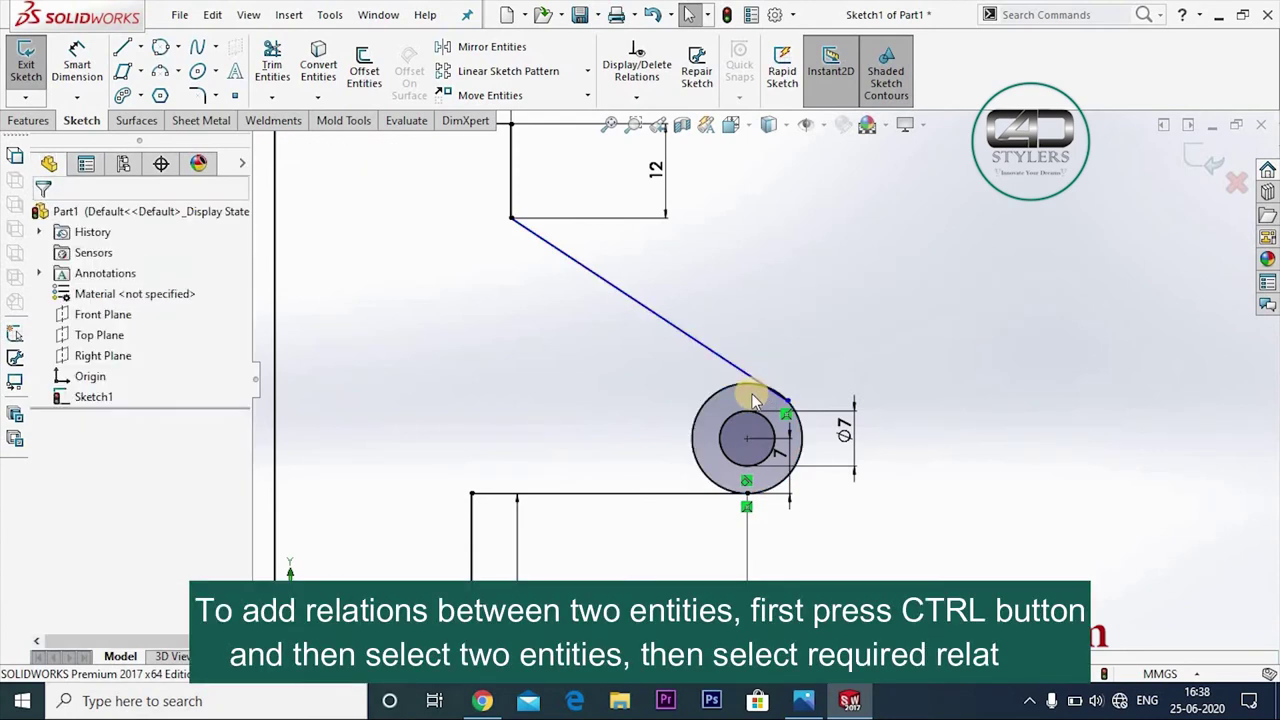
left_click(733, 393)
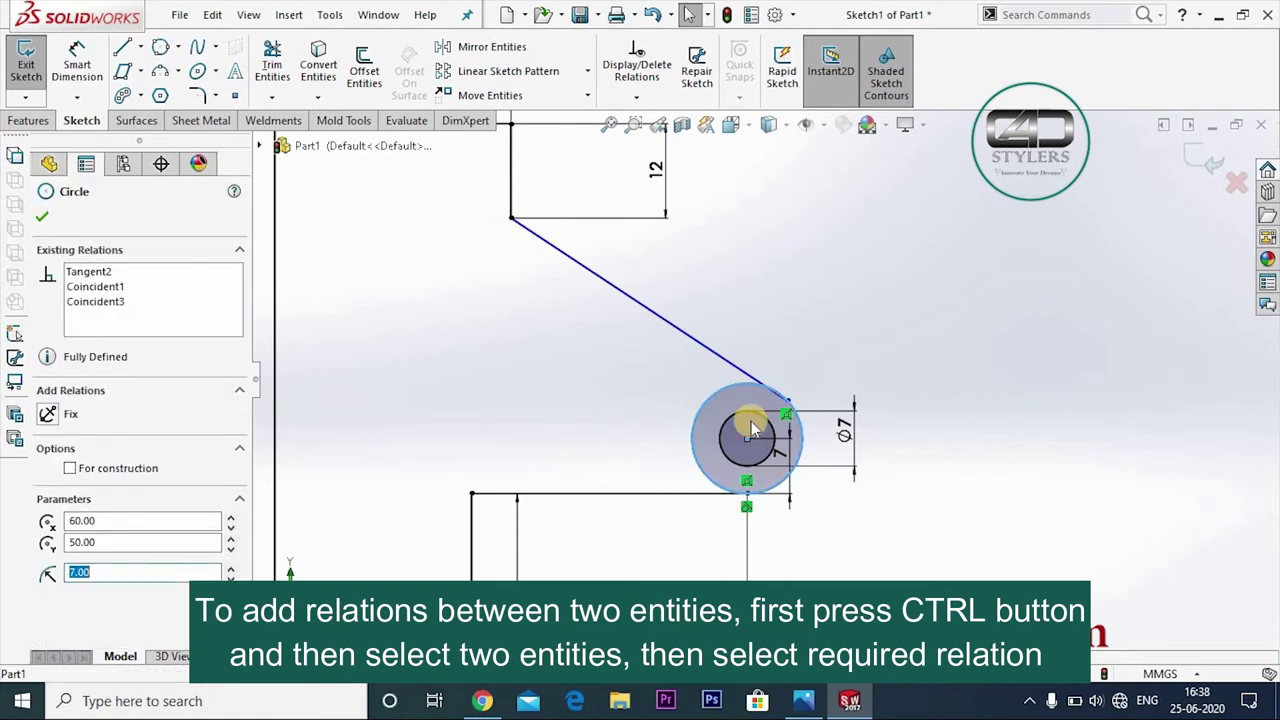
left_click(738, 371, "ctrl")
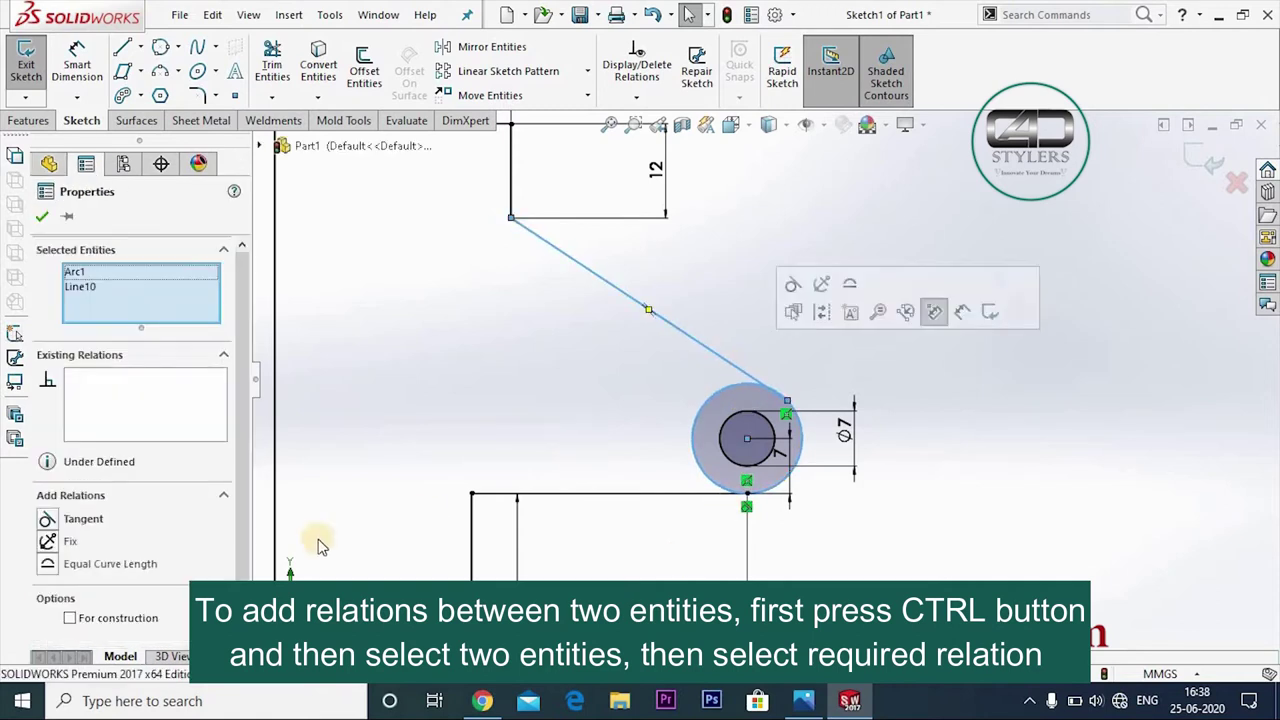
left_click(47, 520)
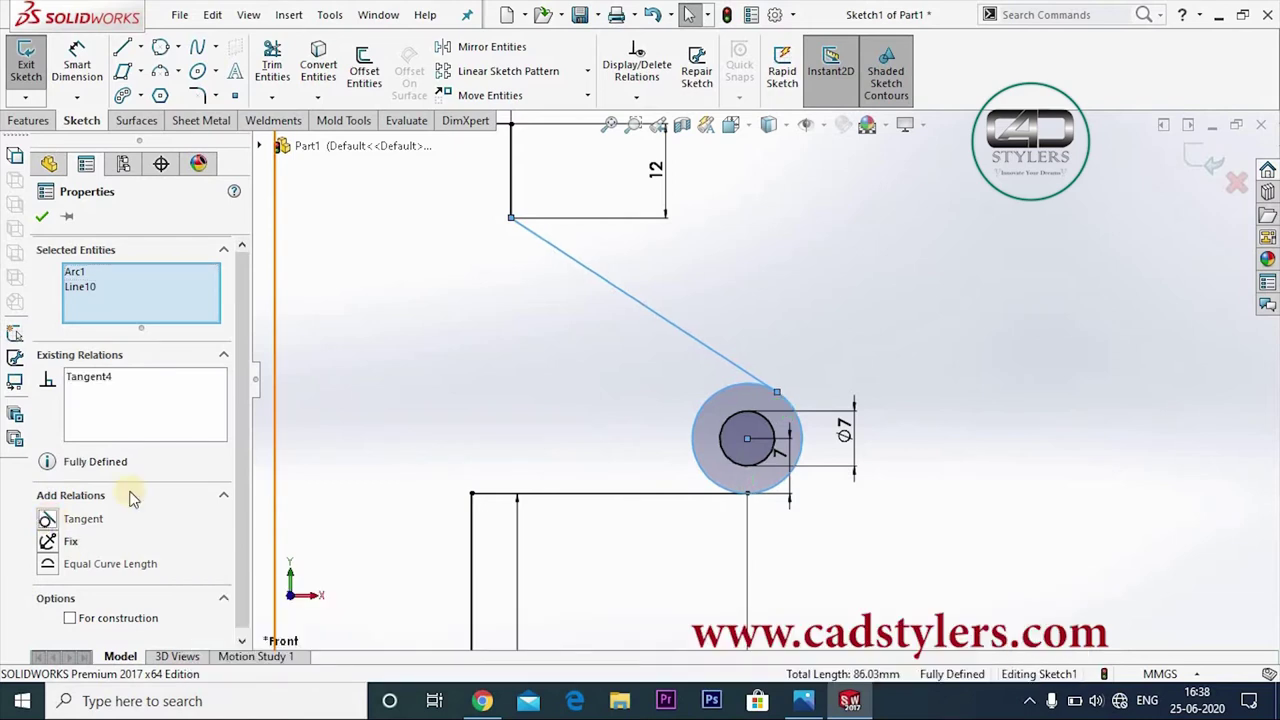
- Close the relation properties and zoom around the fully defined sketch
left_click(41, 216)
scroll(780, 420, "down", 2)
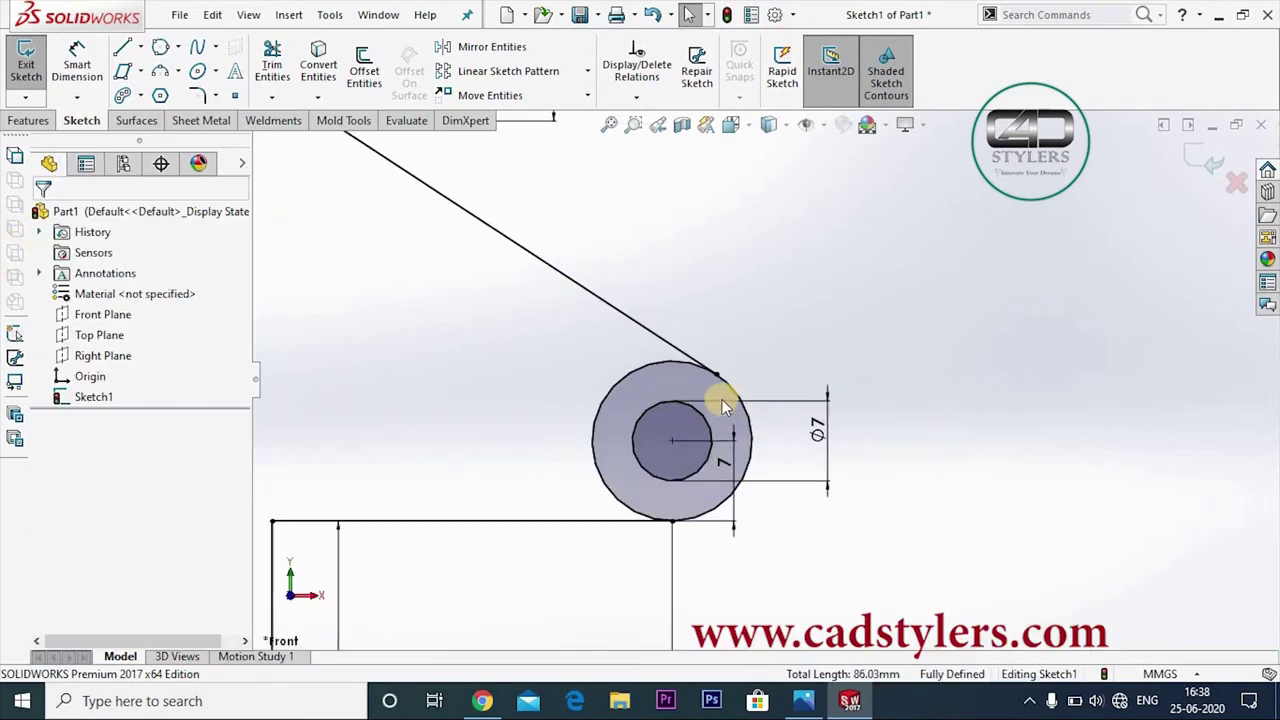
scroll(720, 380, "down", 3)
scroll(717, 350, "down", 3)
scroll(717, 350, "down", 2)
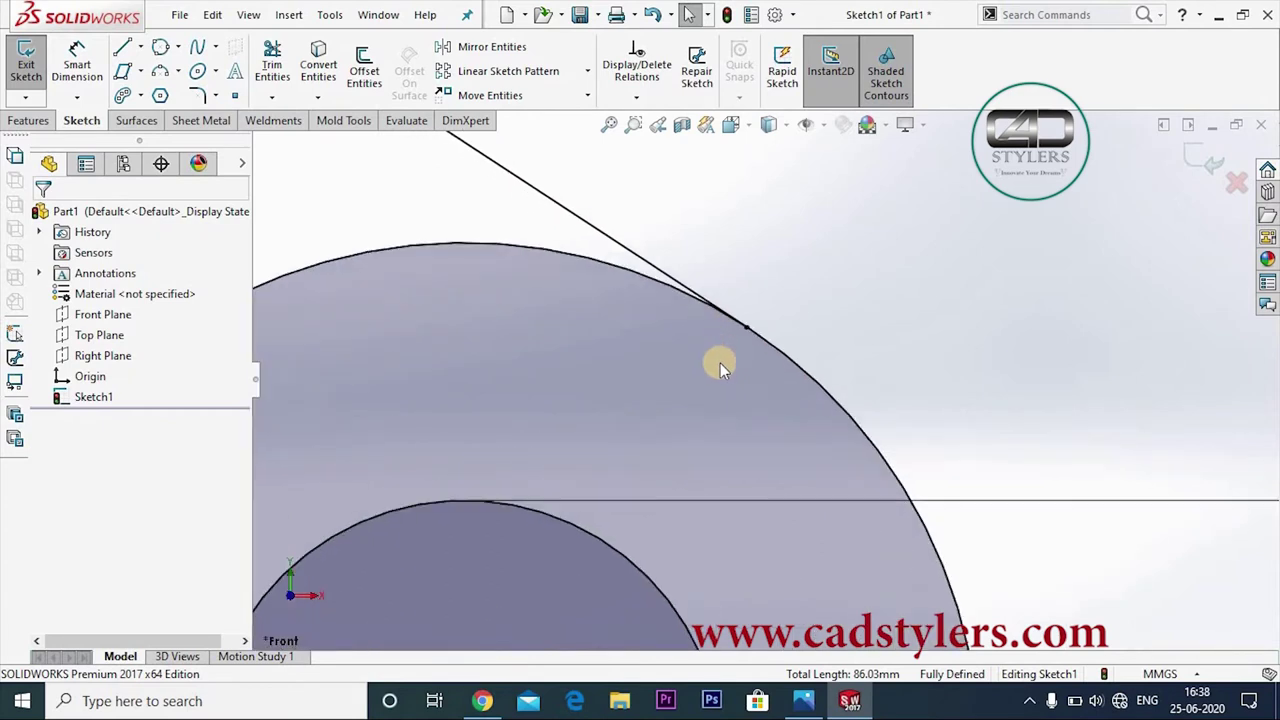
scroll(723, 386, "up", 3)
scroll(723, 386, "up", 2)
scroll(677, 343, "up", 3)
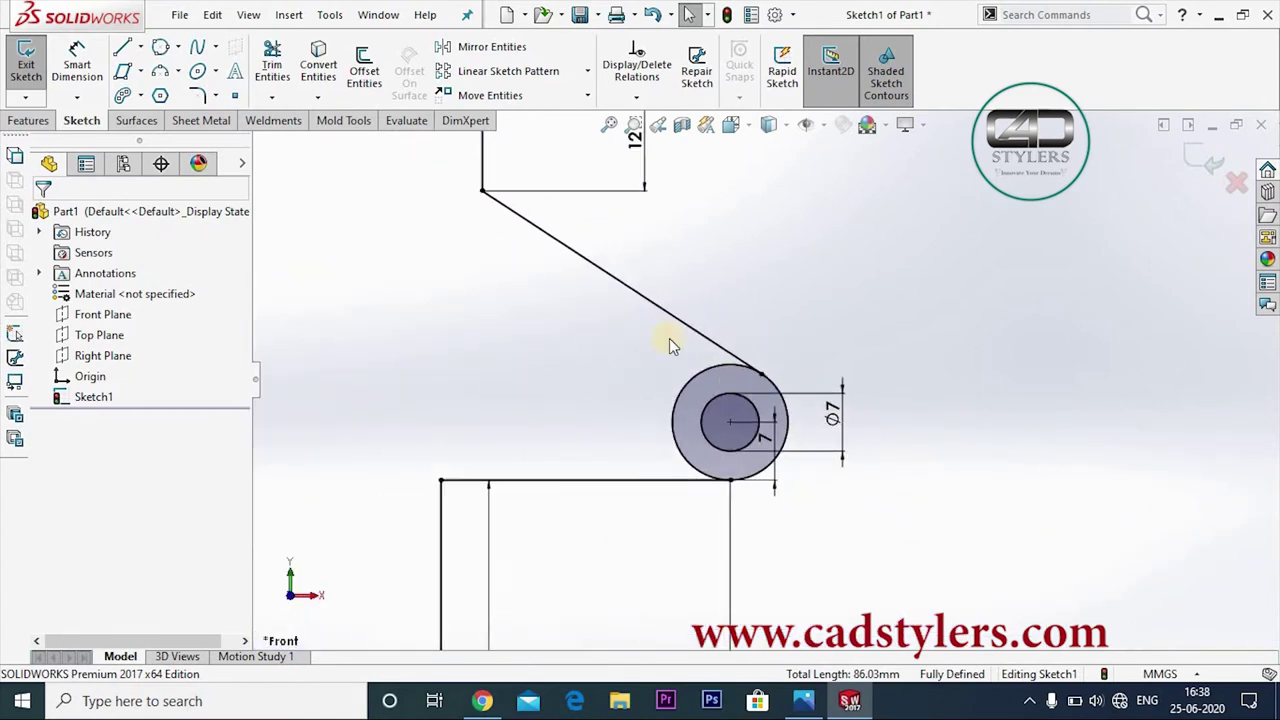
scroll(645, 365, "up", 2)
scroll(641, 371, "up", 3)
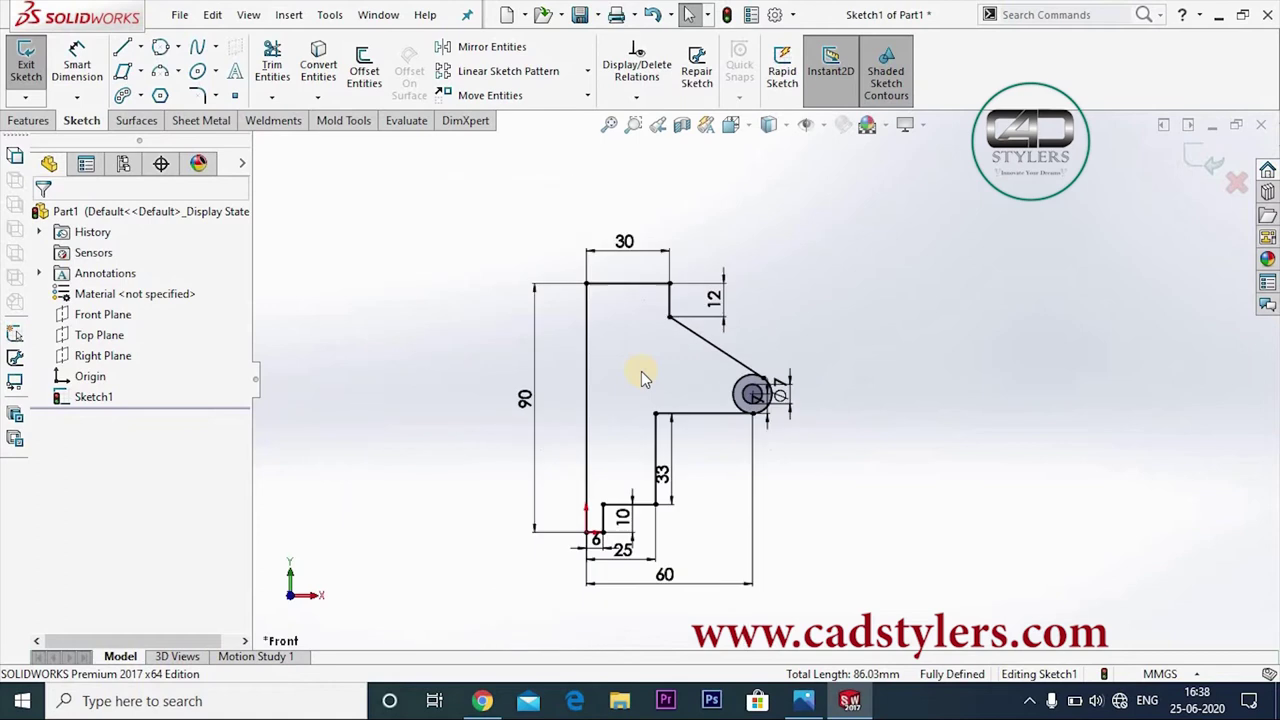
scroll(641, 371, "up", 3)
scroll(693, 415, "down", 2)
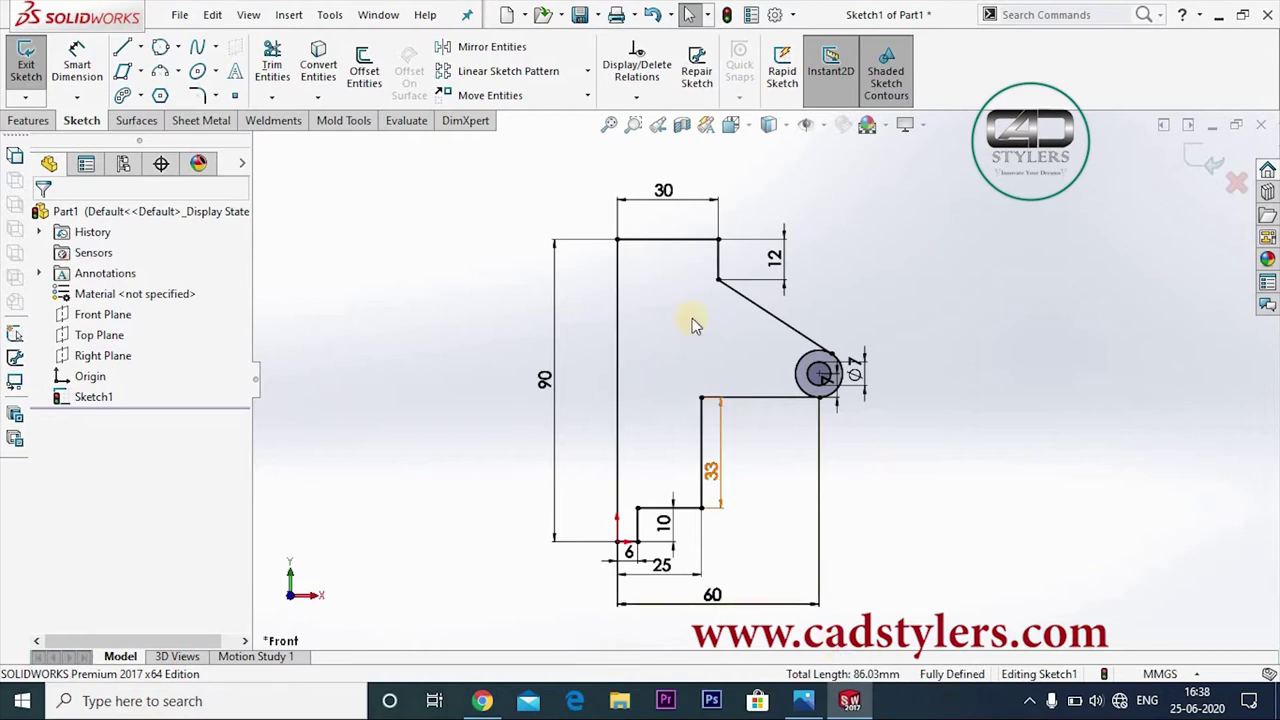
- Check dimensions on the reference drawing in Photos, then minimize it
left_click(803, 700)
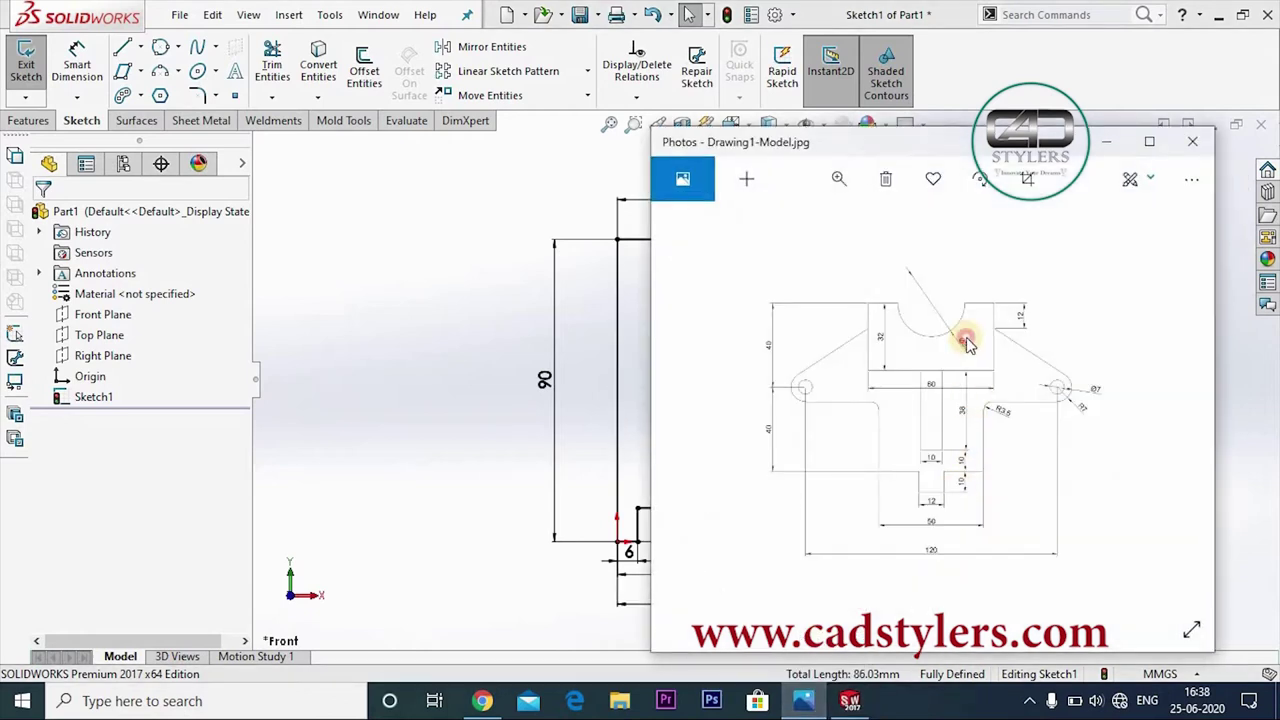
scroll(966, 343, "up", 2)
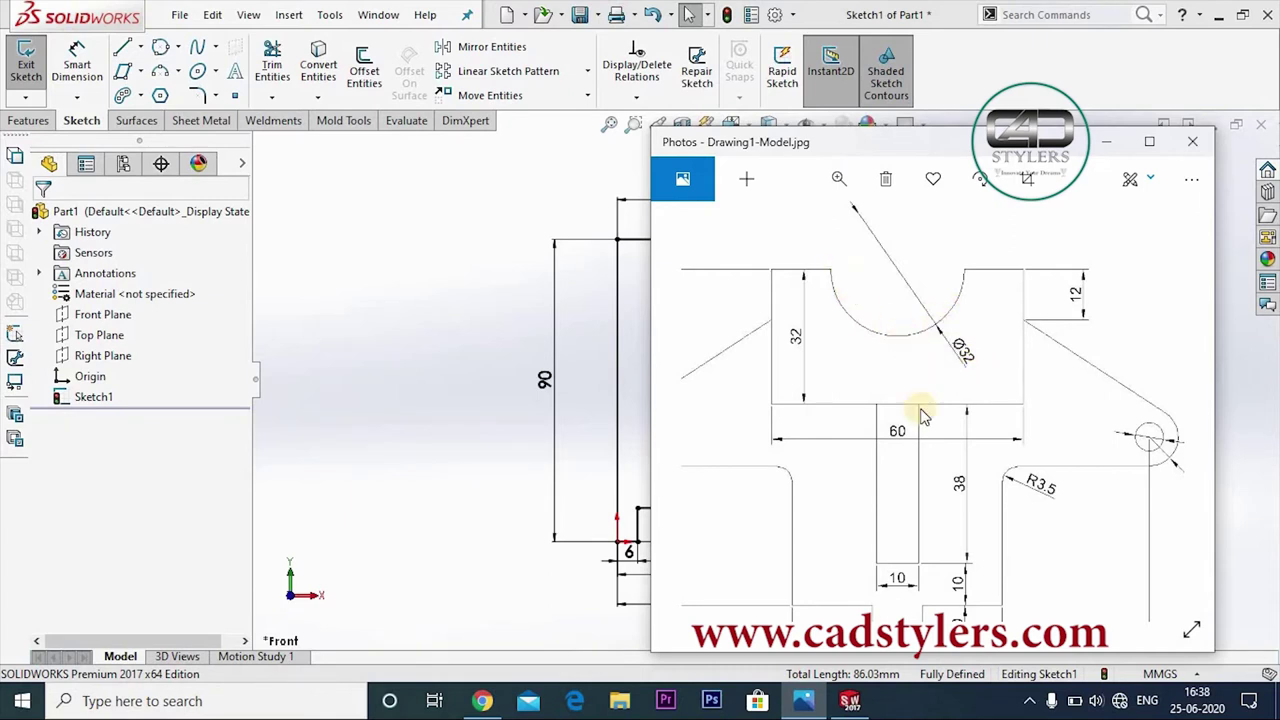
left_click(810, 701)
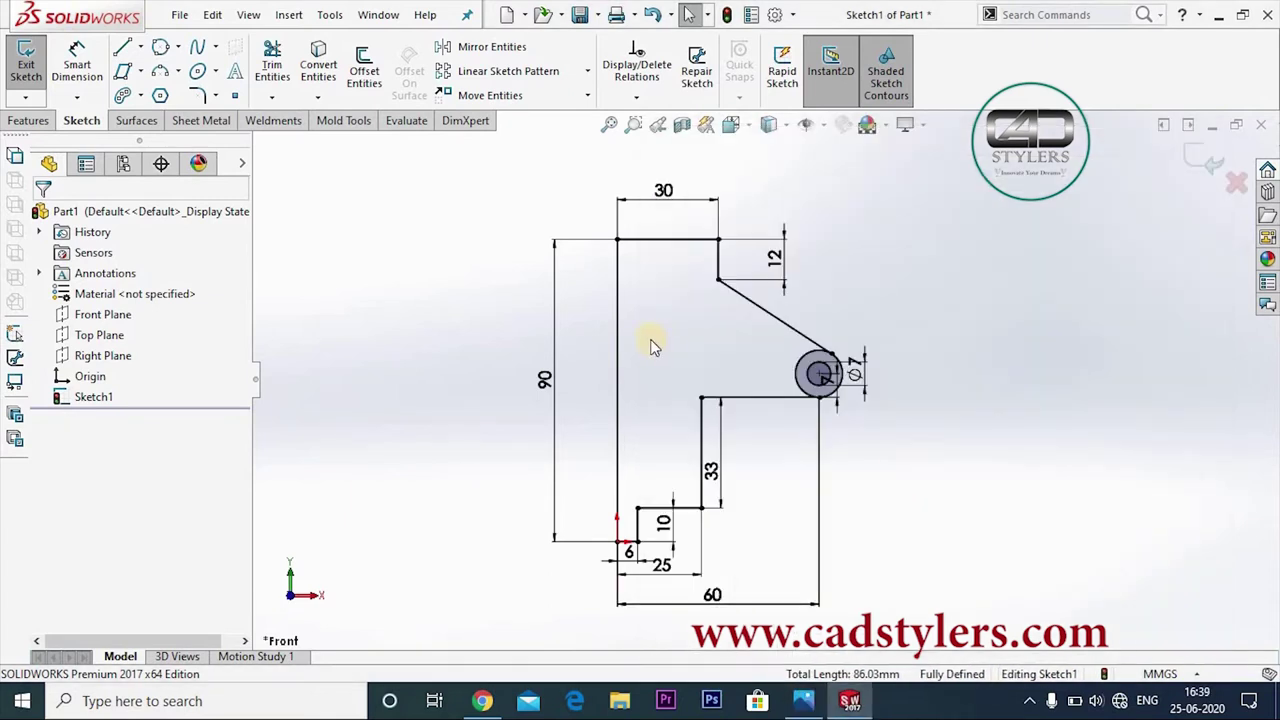
- Draw a short vertical segment down from the slant's top corner and a horizontal line to the left edge
key("l")
left_click(718, 278)
left_click(718, 337)
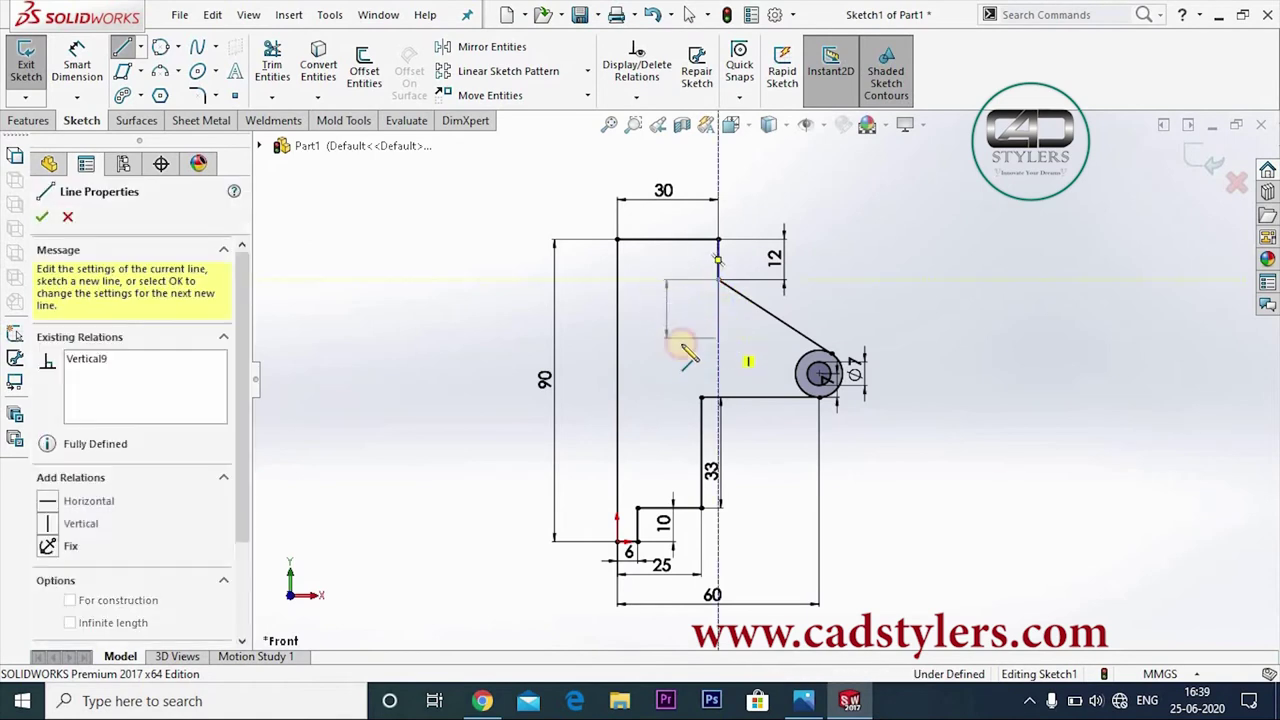
left_click(619, 337)
right_click(621, 340)
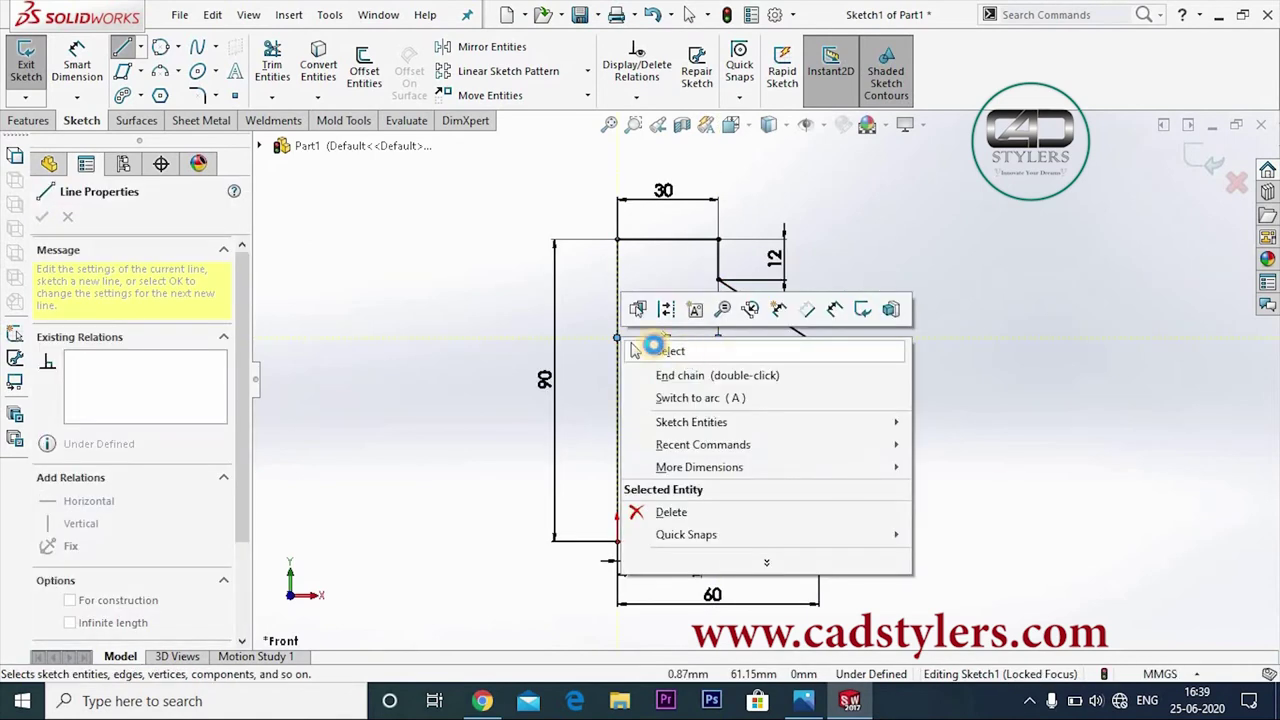
left_click(640, 350)
- Dimension the new inner horizontal line 32 below the top edge
left_click(77, 62)
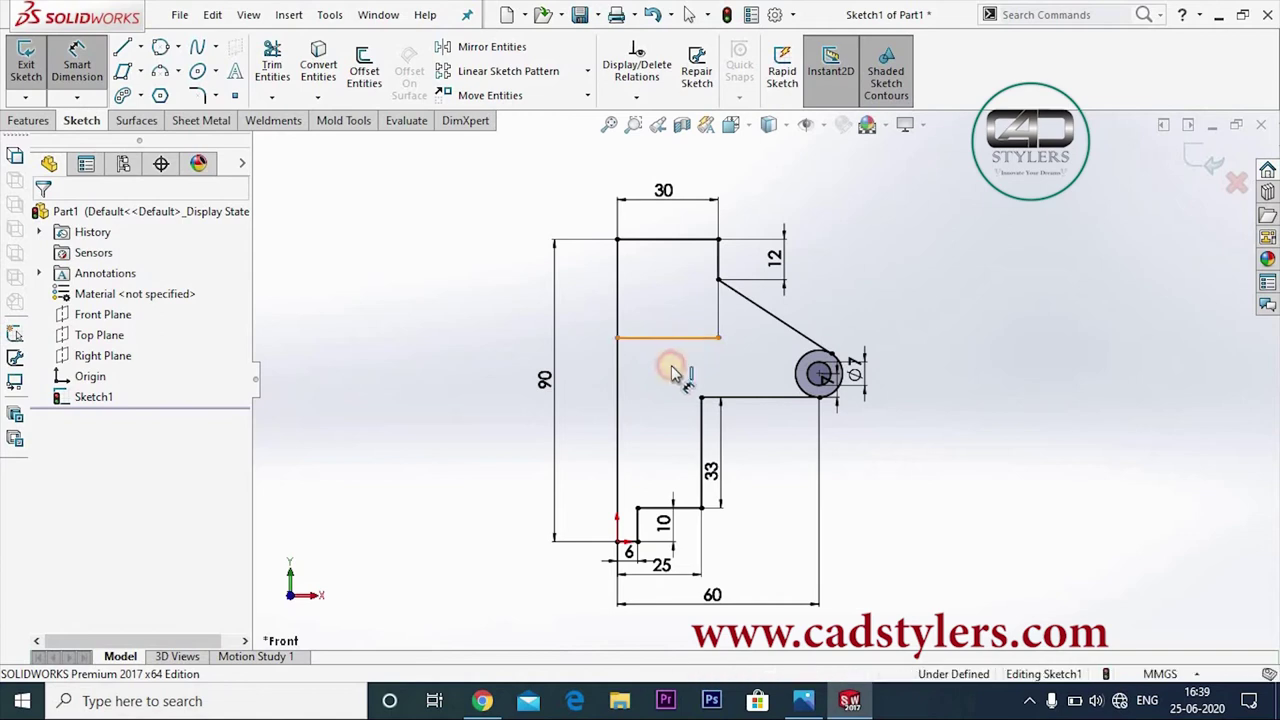
left_click(668, 337)
left_click(920, 338)
left_click(797, 297)
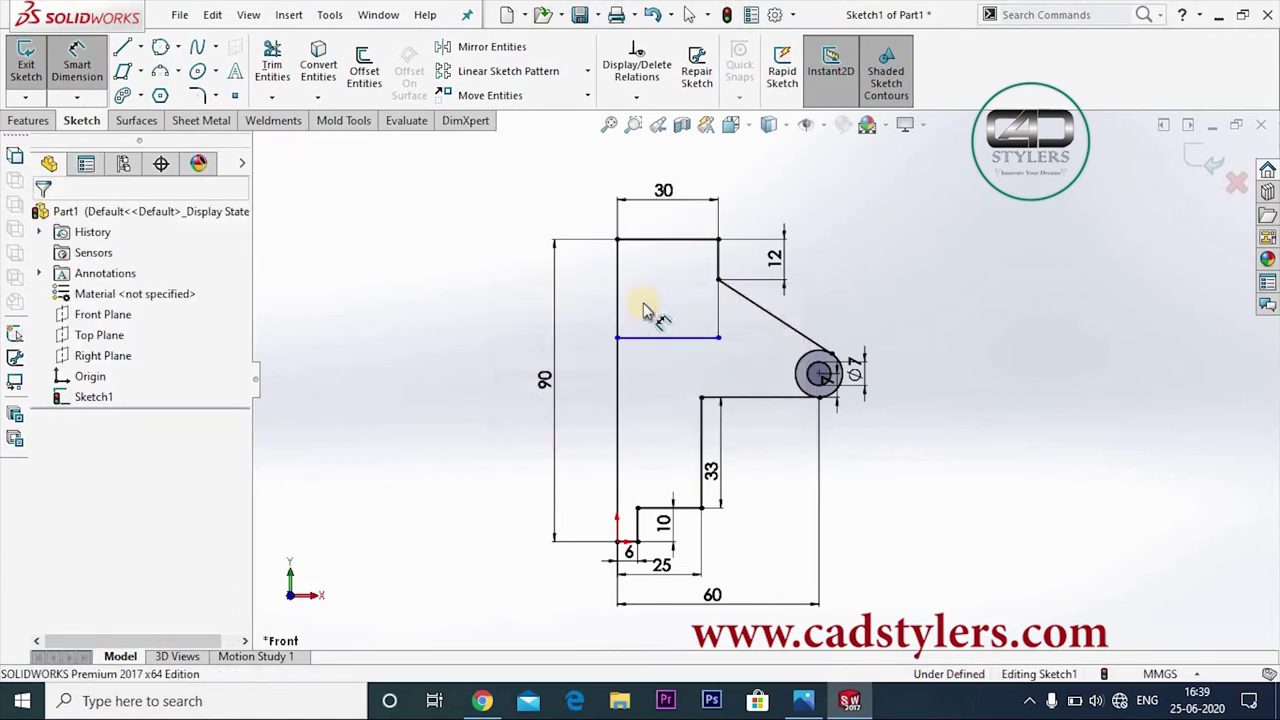
left_click(660, 347)
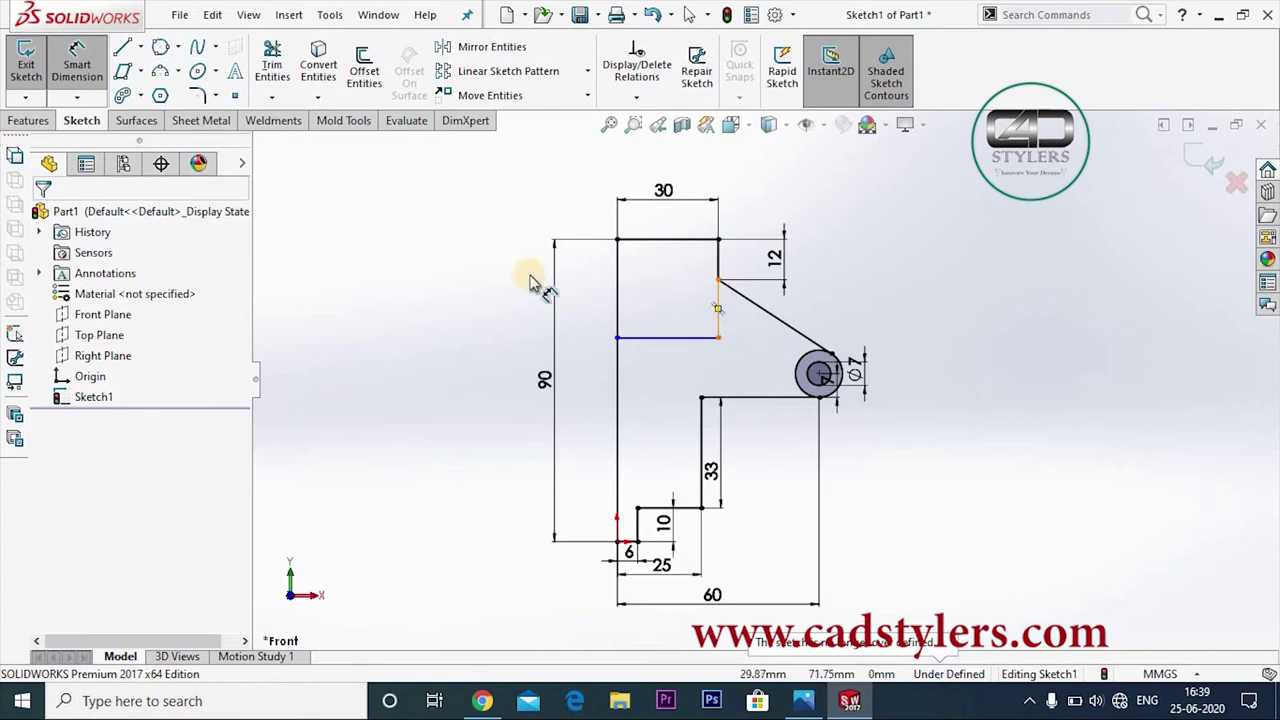
left_click(650, 240)
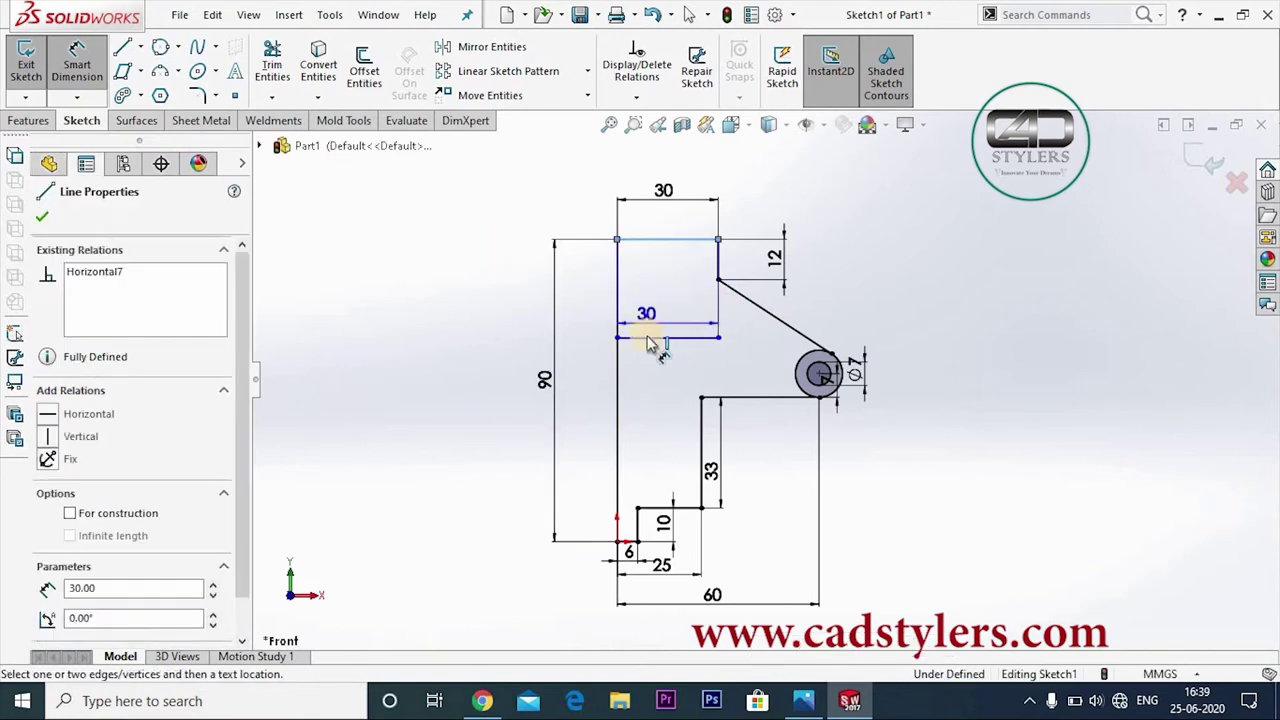
left_click(594, 293)
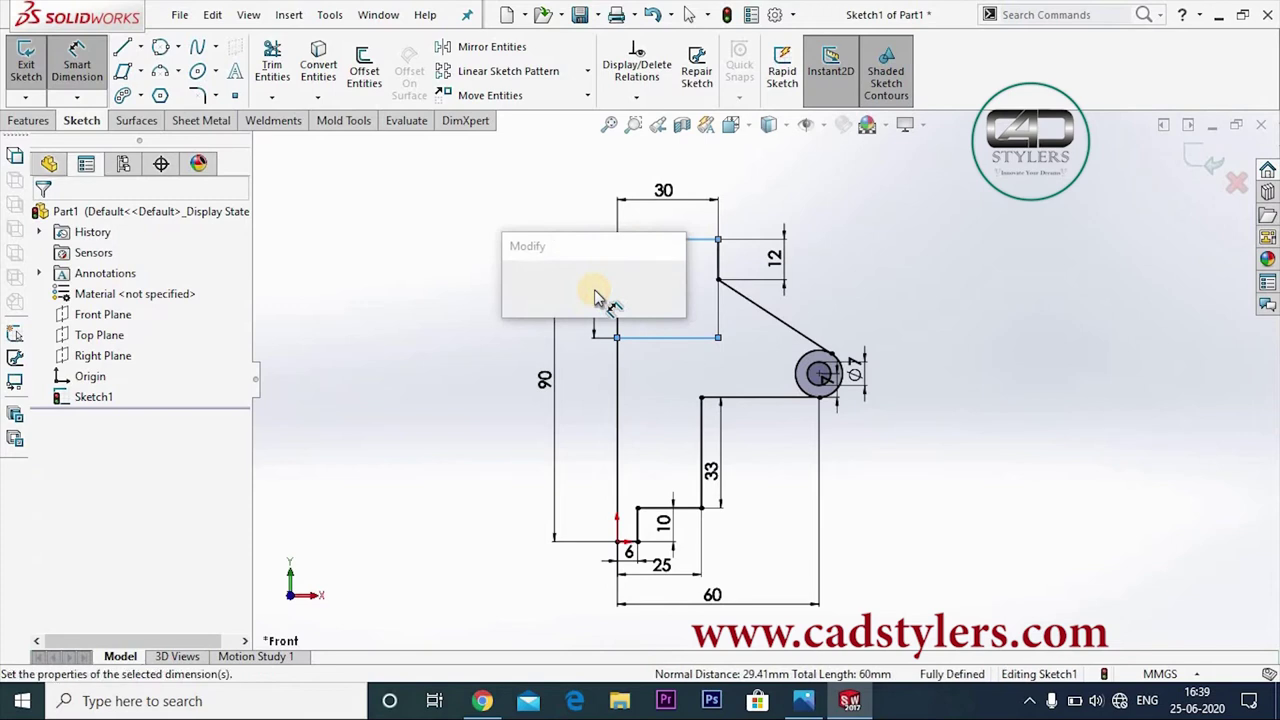
type("3")
key("Return")
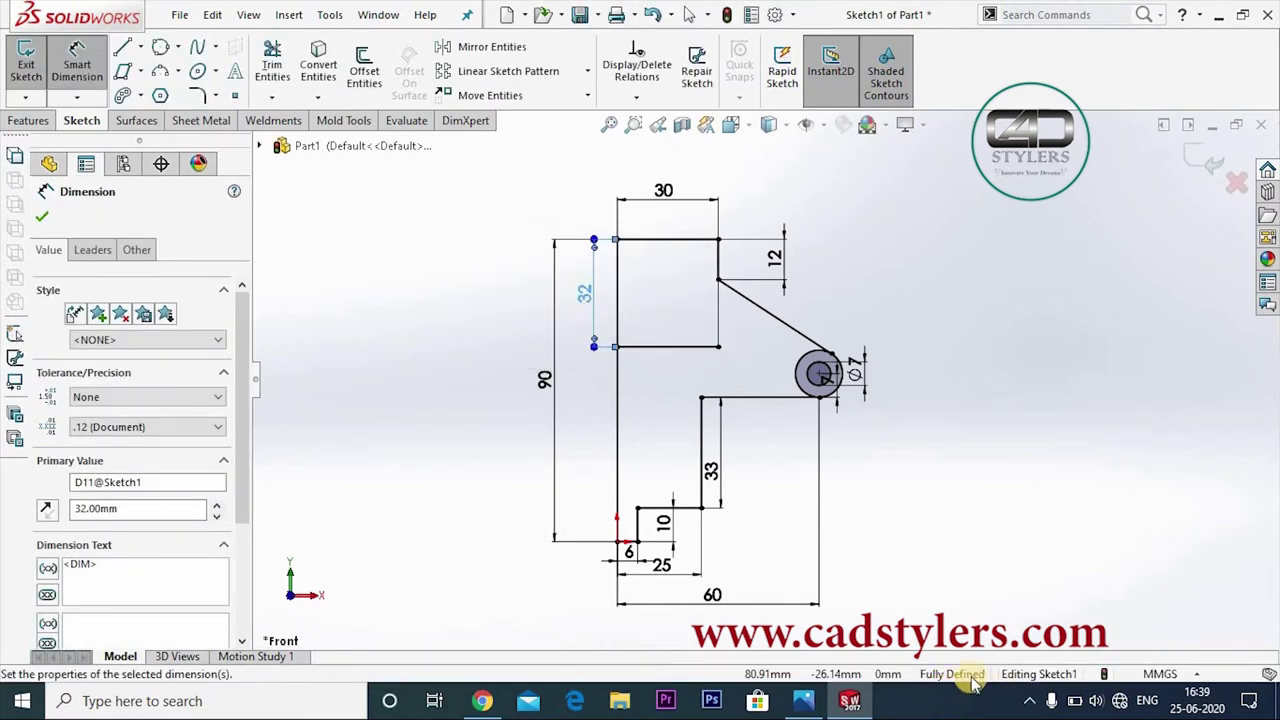
left_click(465, 330)
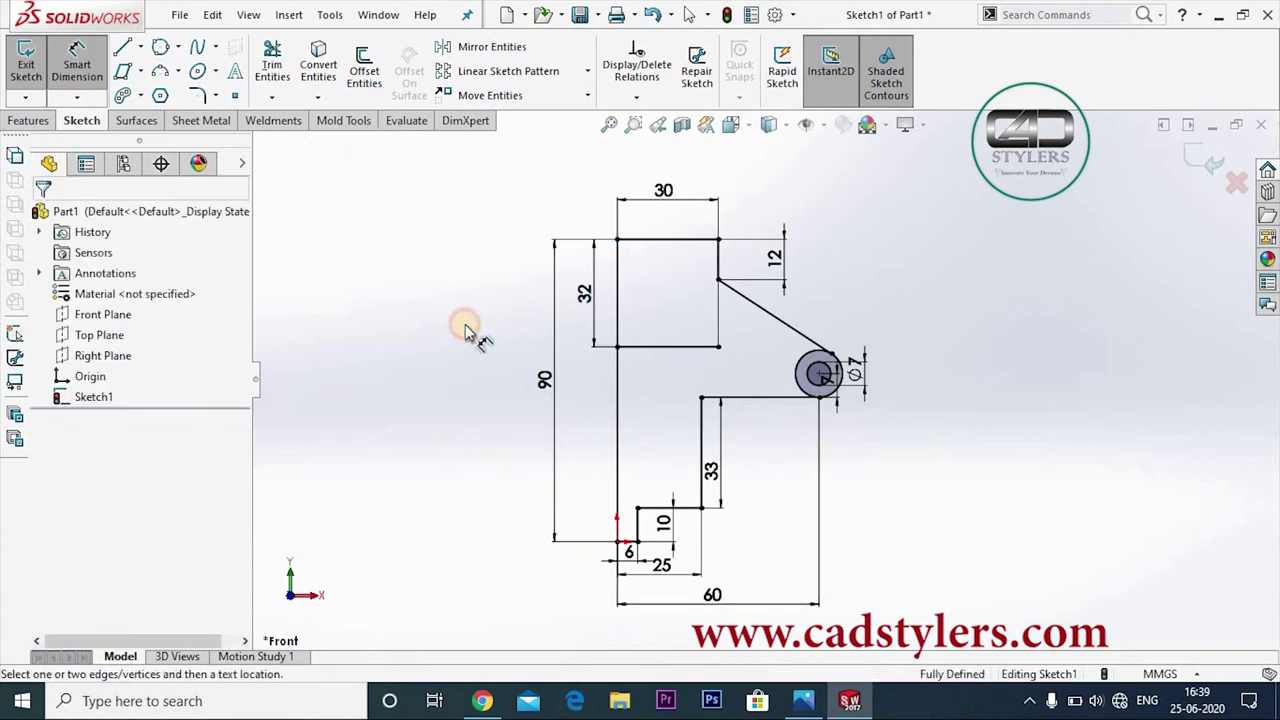
- Zoom into the slot's 10, 38 and 12 dimensions on the reference drawing, then minimize it
mouse_move(803, 701)
left_click(800, 618)
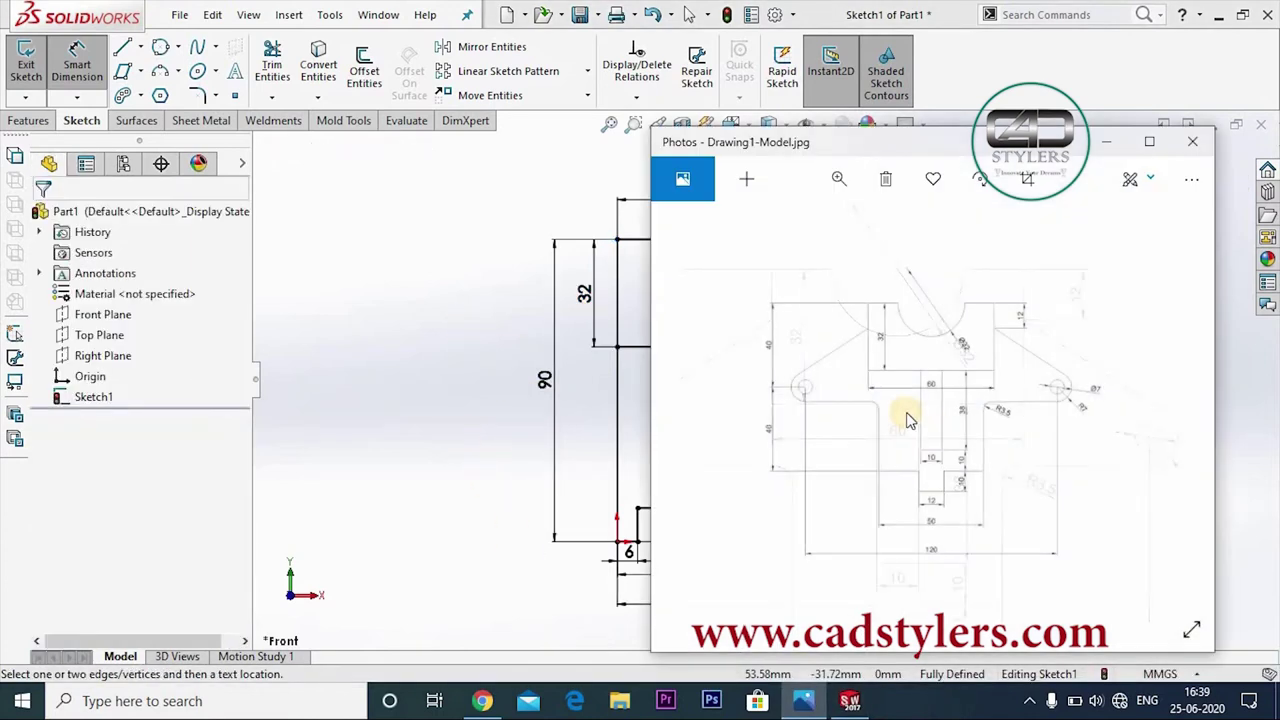
scroll(938, 423, "up", 2)
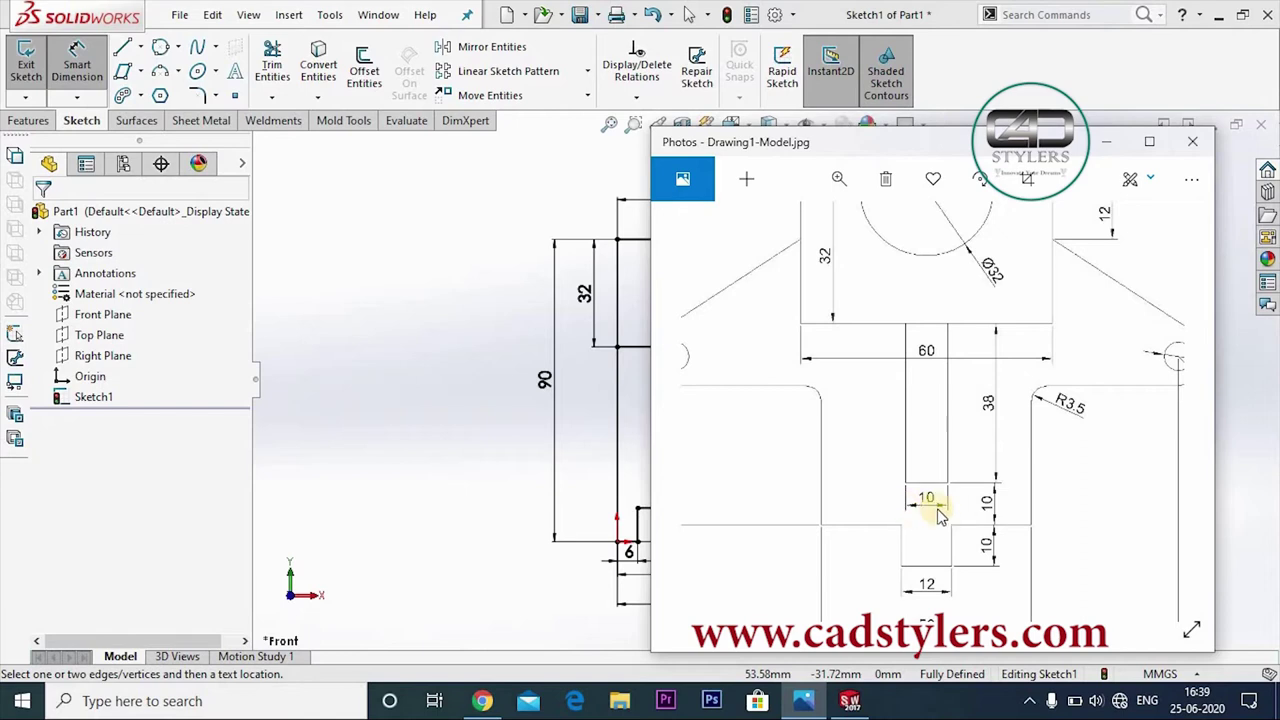
left_click(807, 700)
key("l")
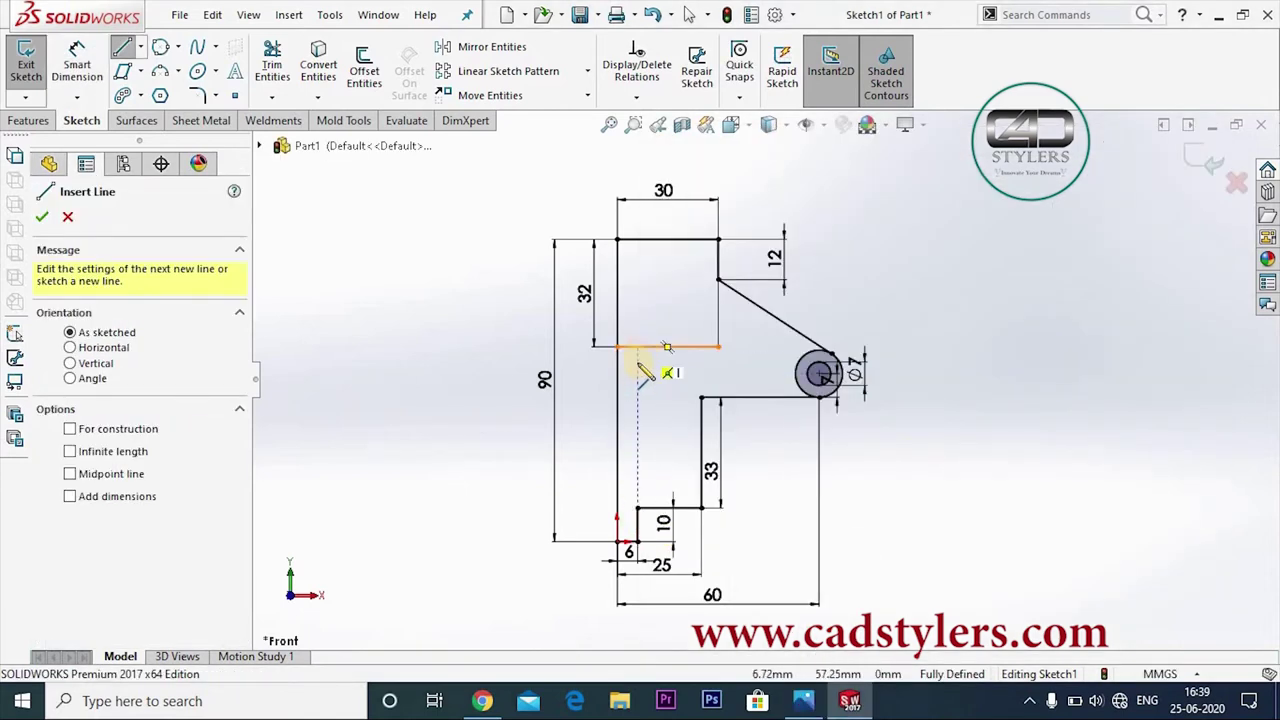
left_click(637, 508)
left_click(637, 347)
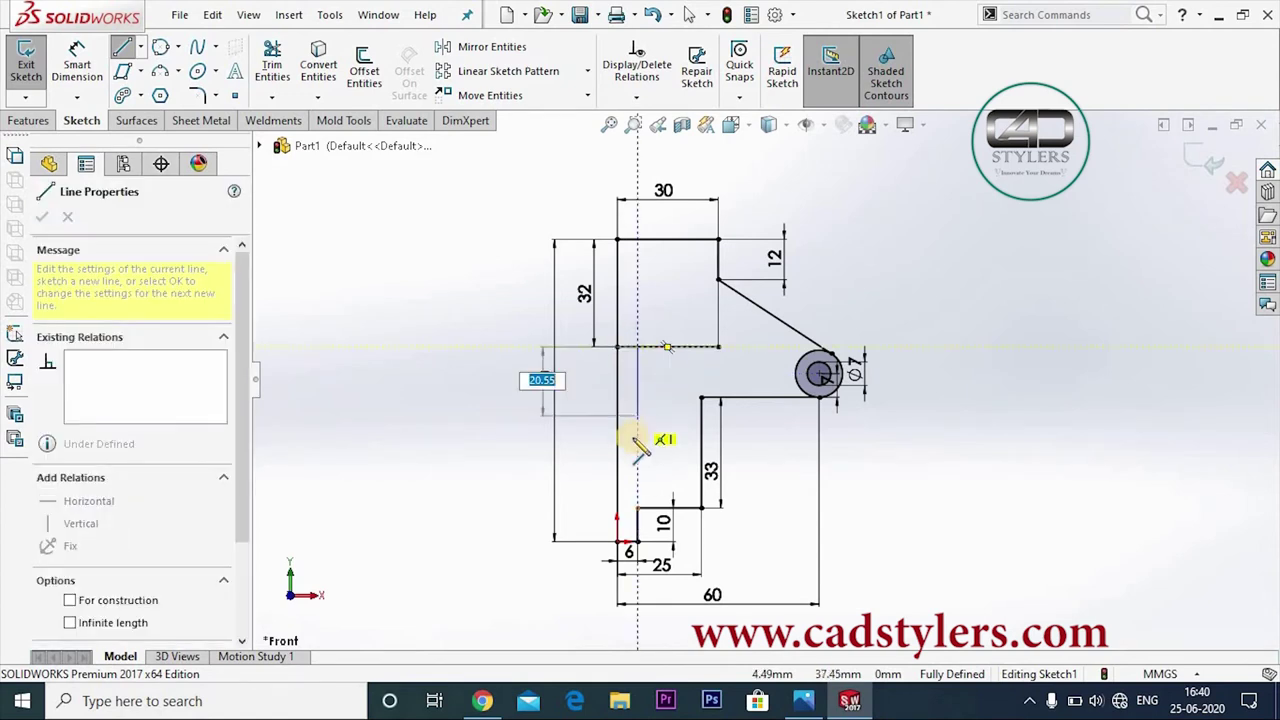
left_click(637, 478)
right_click(637, 478)
left_click(700, 490)
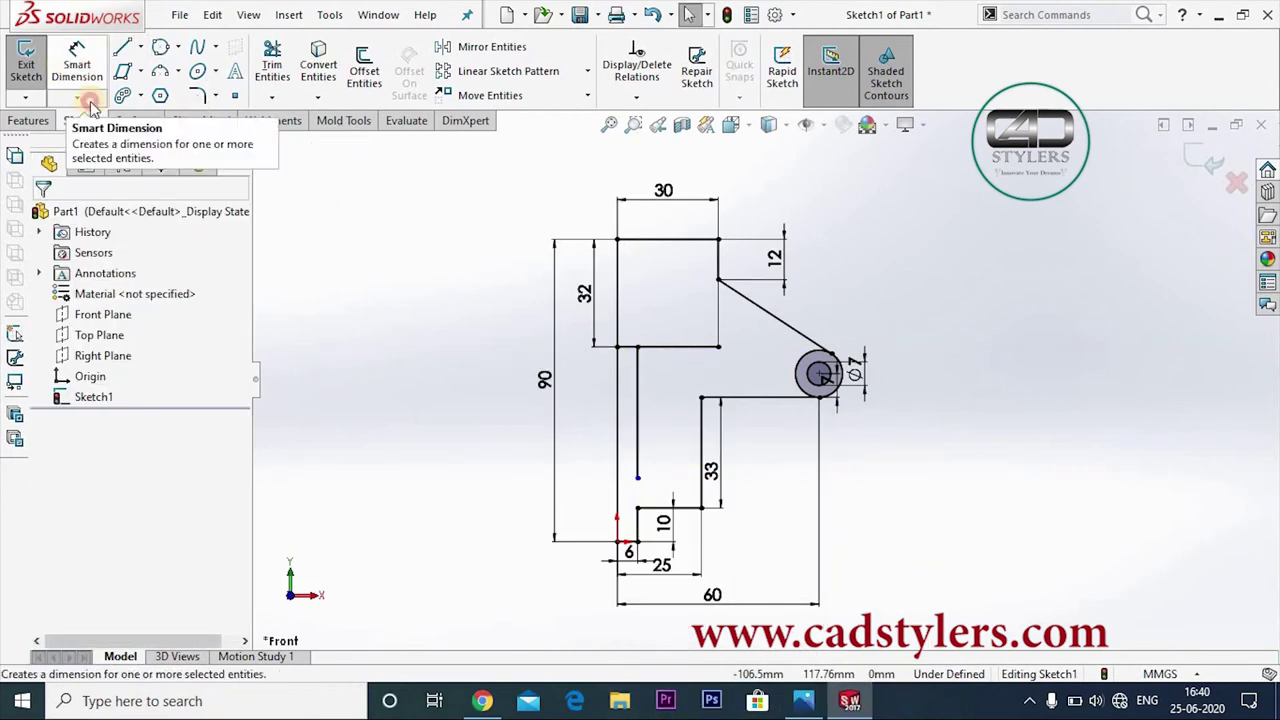
left_click(77, 66)
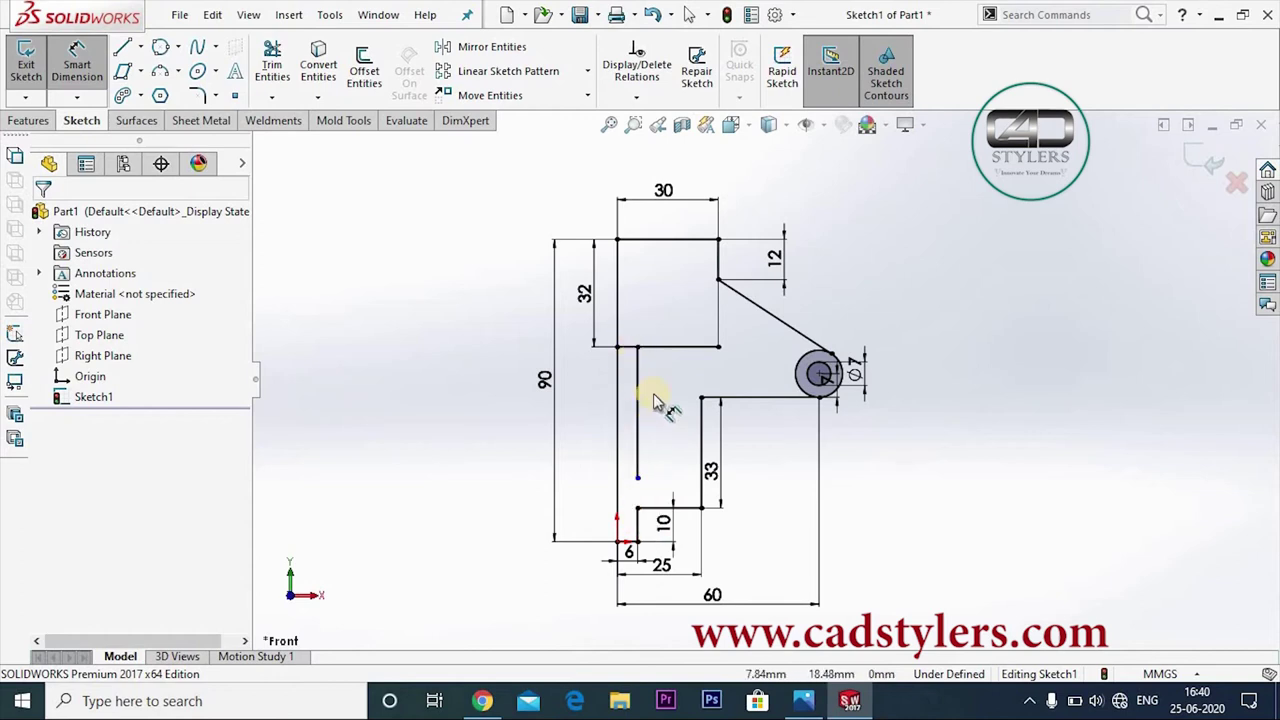
left_click(616, 465)
left_click(632, 455)
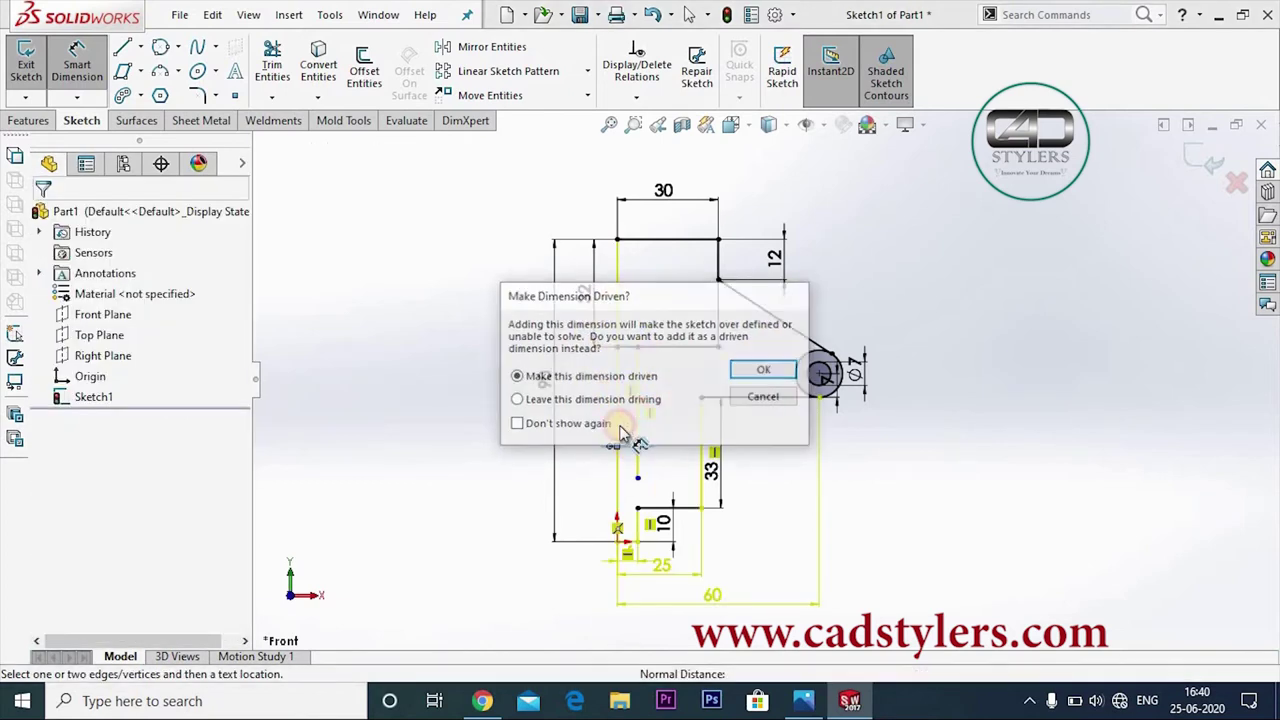
left_click(799, 297)
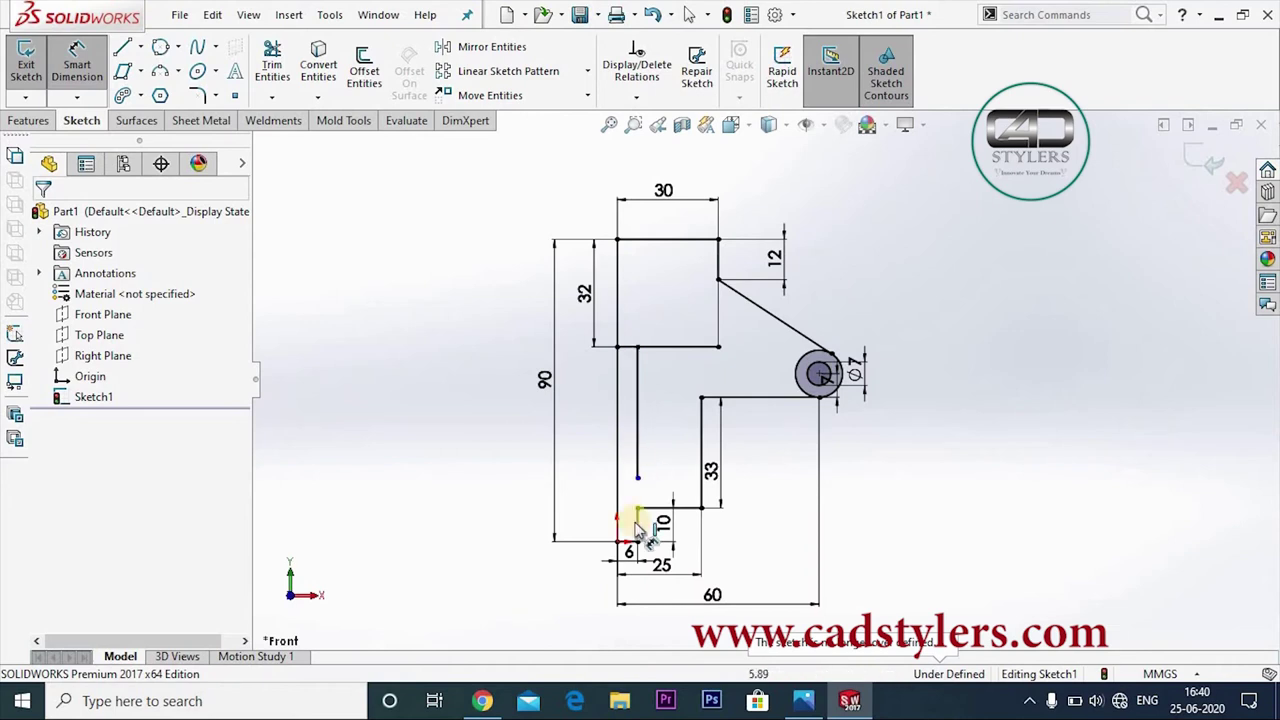
- Replace the trial line with a new vertical line hanging from the top block
key("ctrl+z")
key("l")
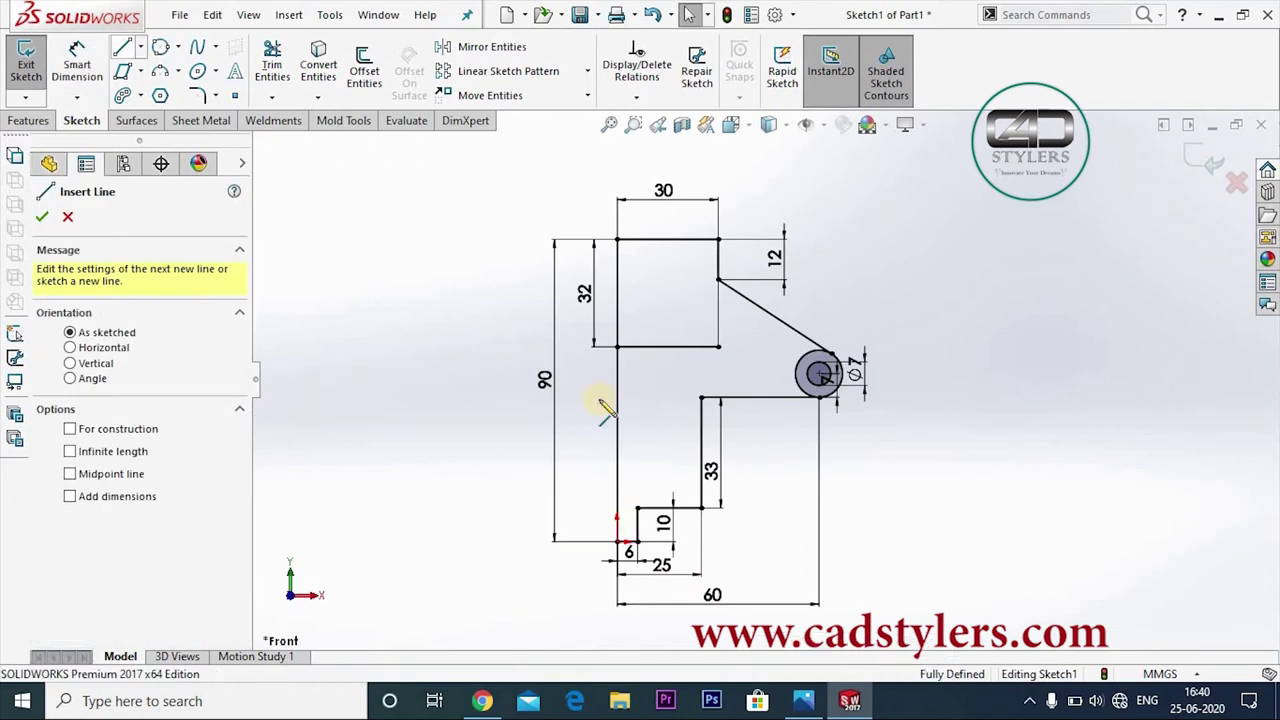
left_click(649, 347)
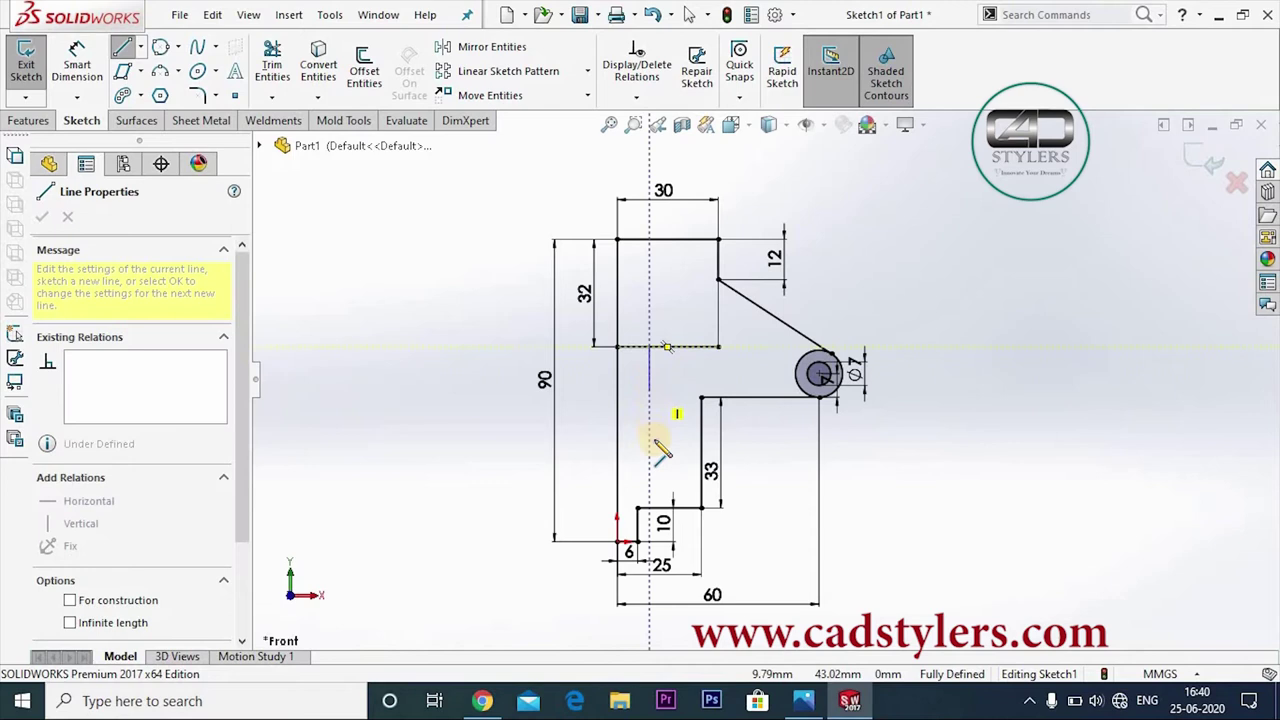
right_click(676, 489)
left_click(676, 491)
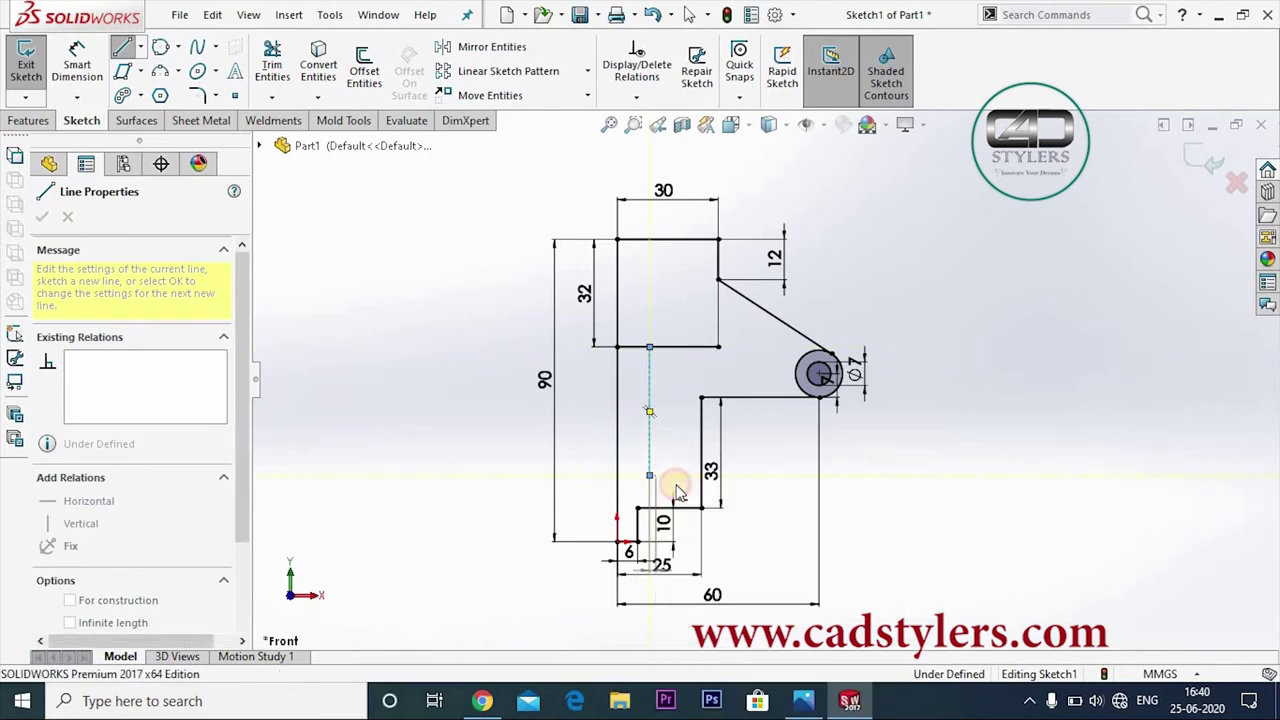
- Dimension the new line 5 mm from the left edge and 38 mm long
left_click(77, 65)
left_click(617, 439)
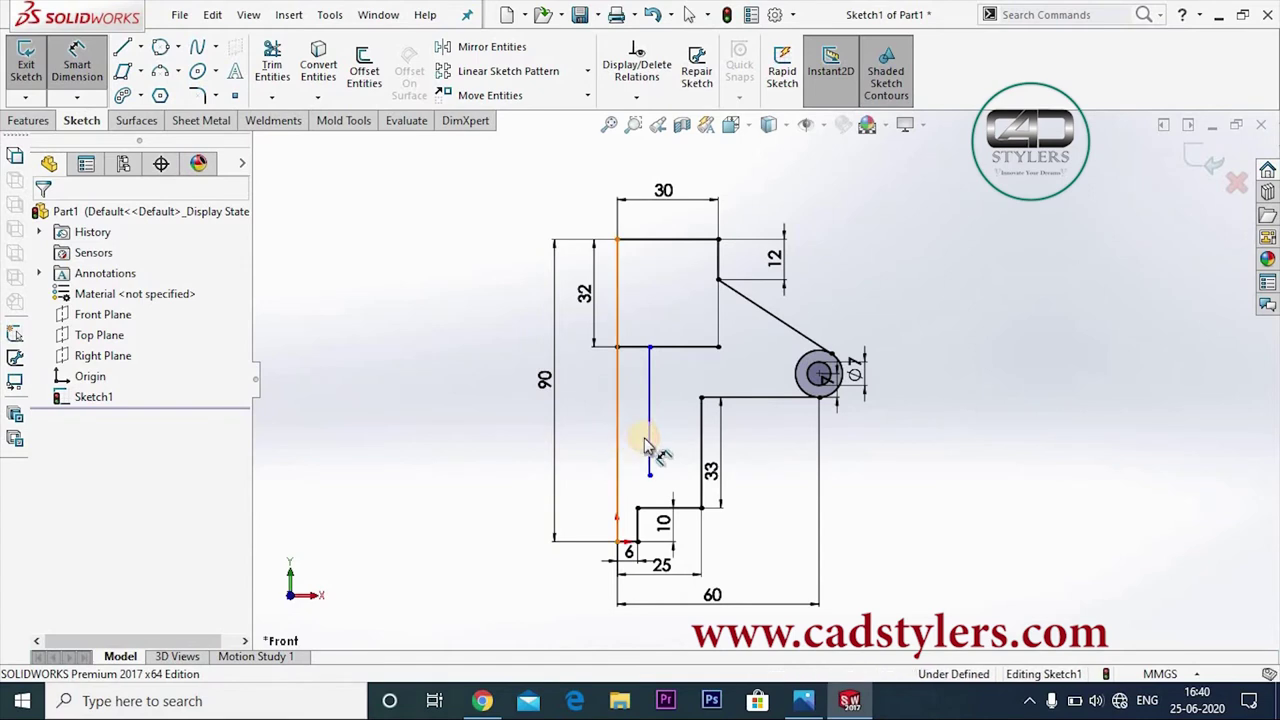
left_click(650, 456)
left_click(624, 432)
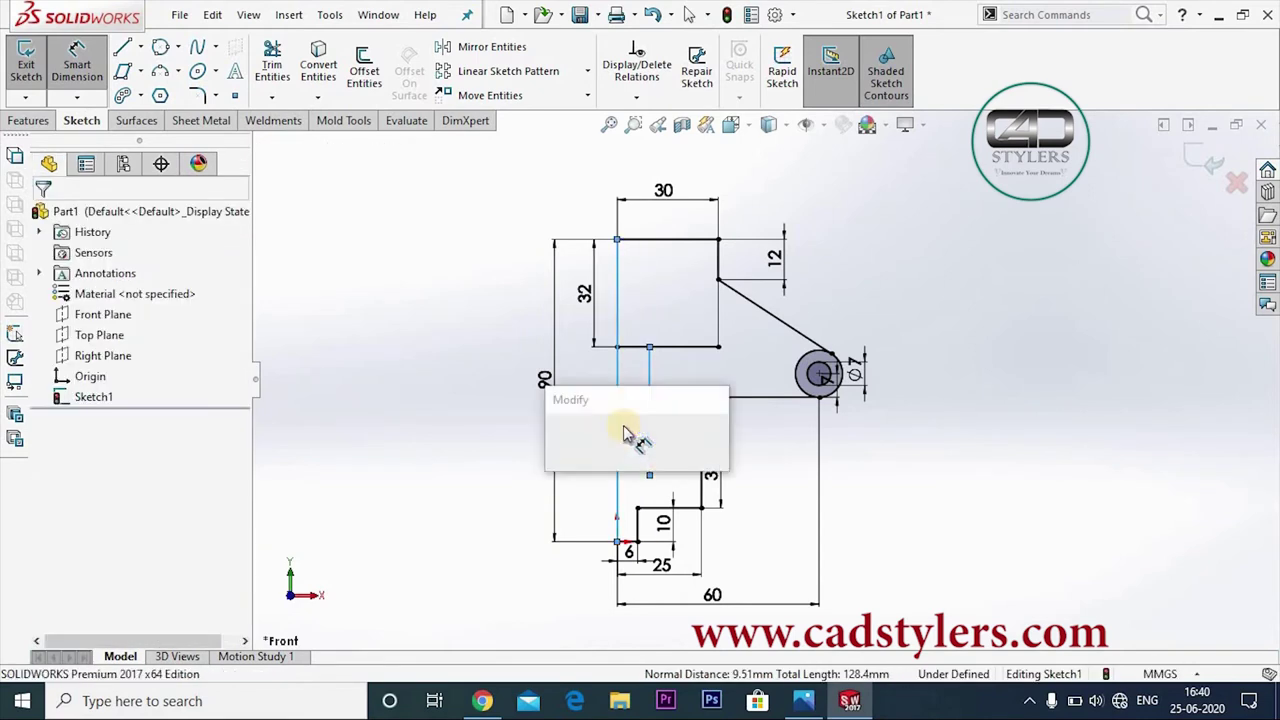
type("5")
key("Return")
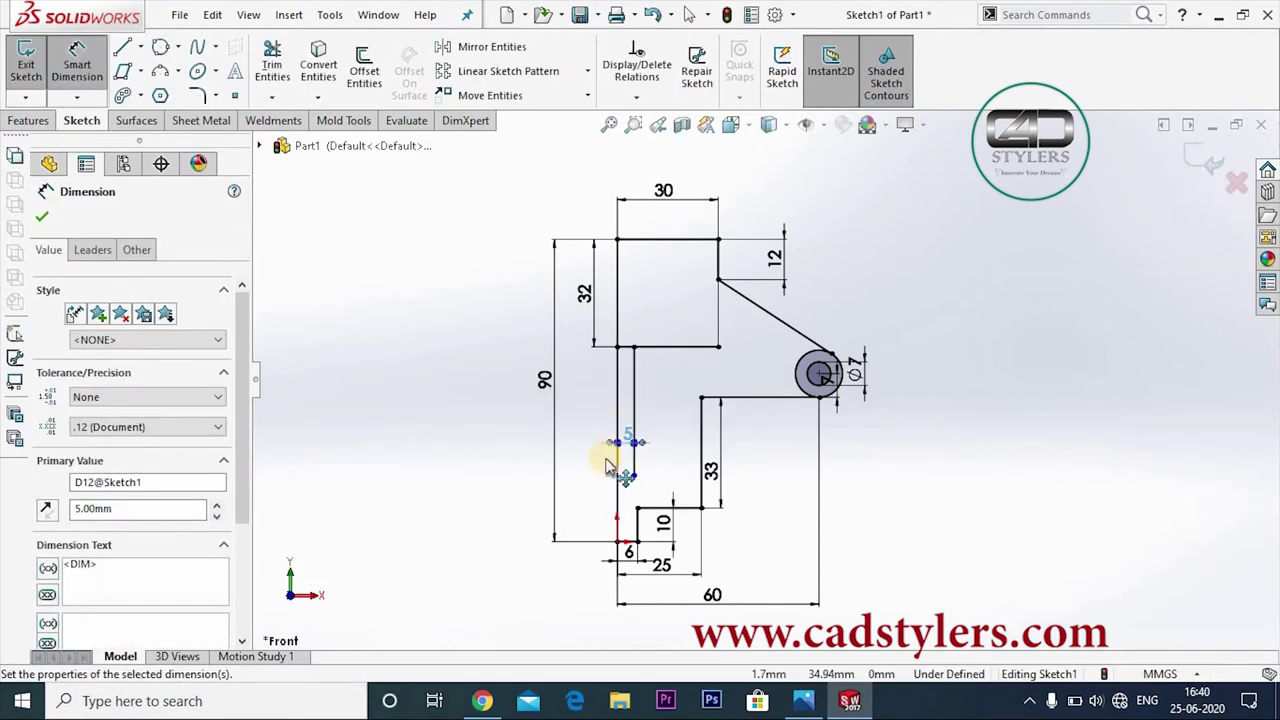
left_click(633, 402)
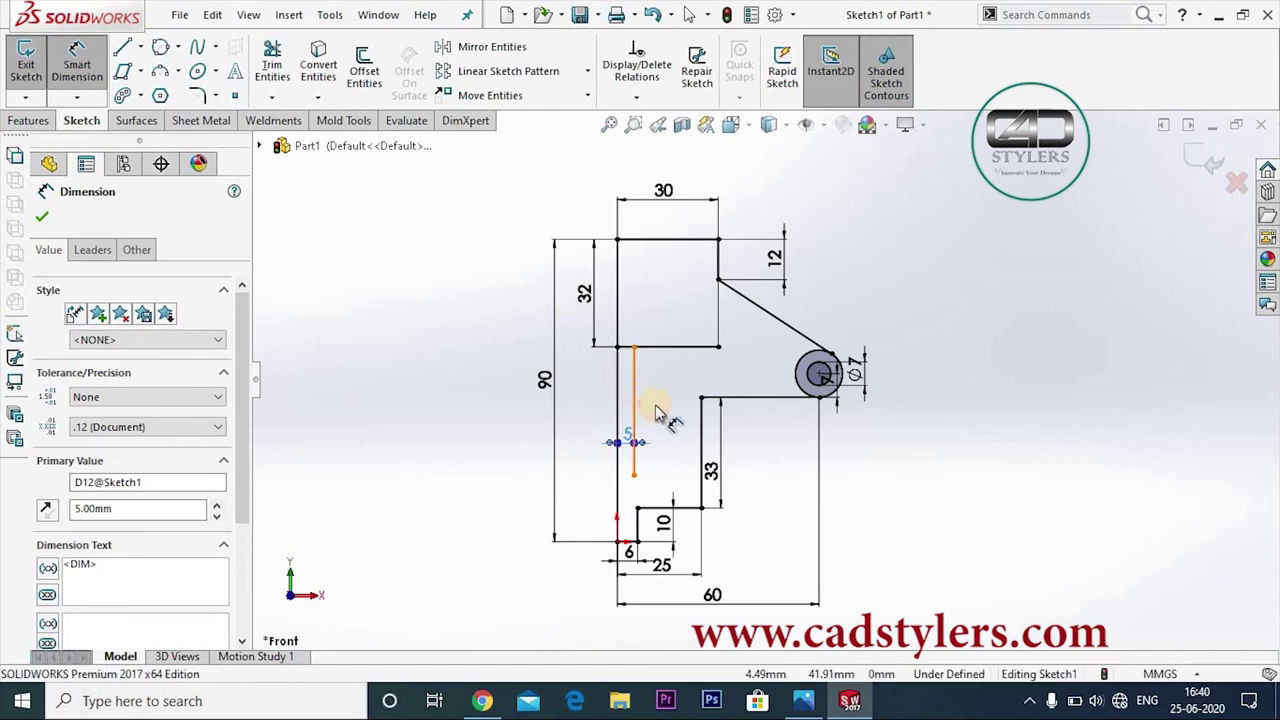
left_click(652, 402)
type("38")
key("Return")
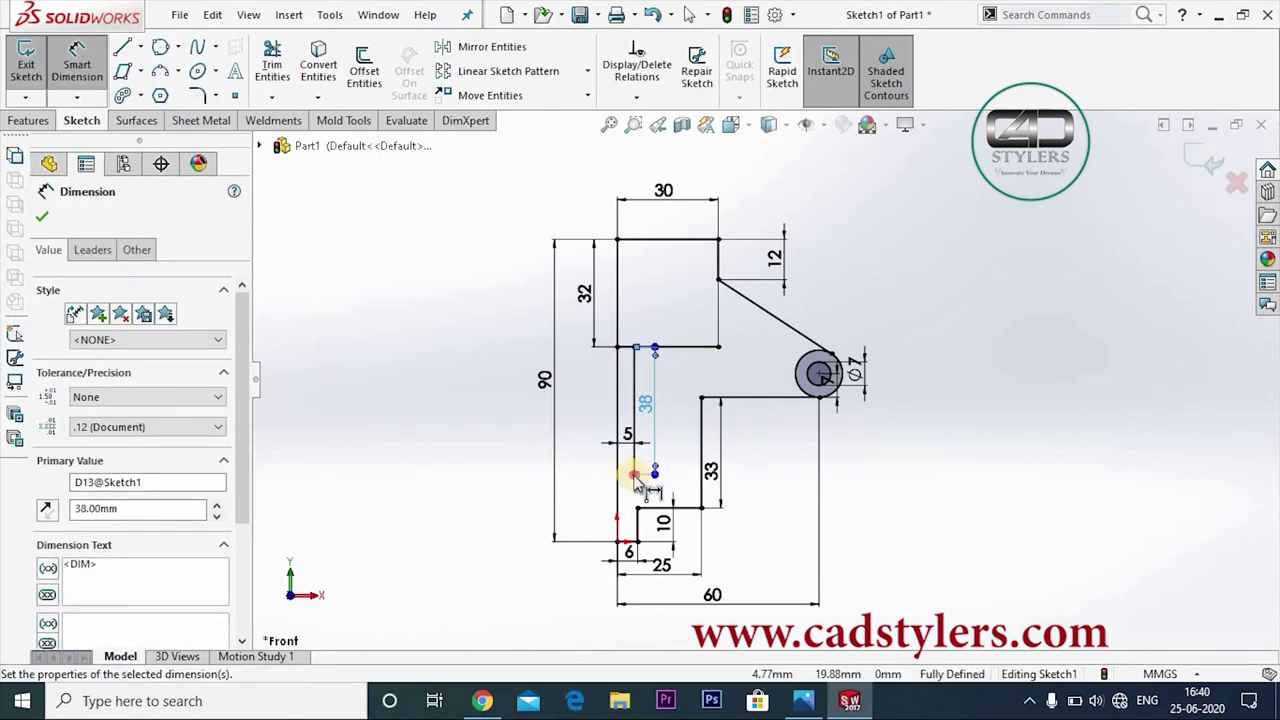
- Draw a short line closing the bottom of the 38 mm slot
key("l")
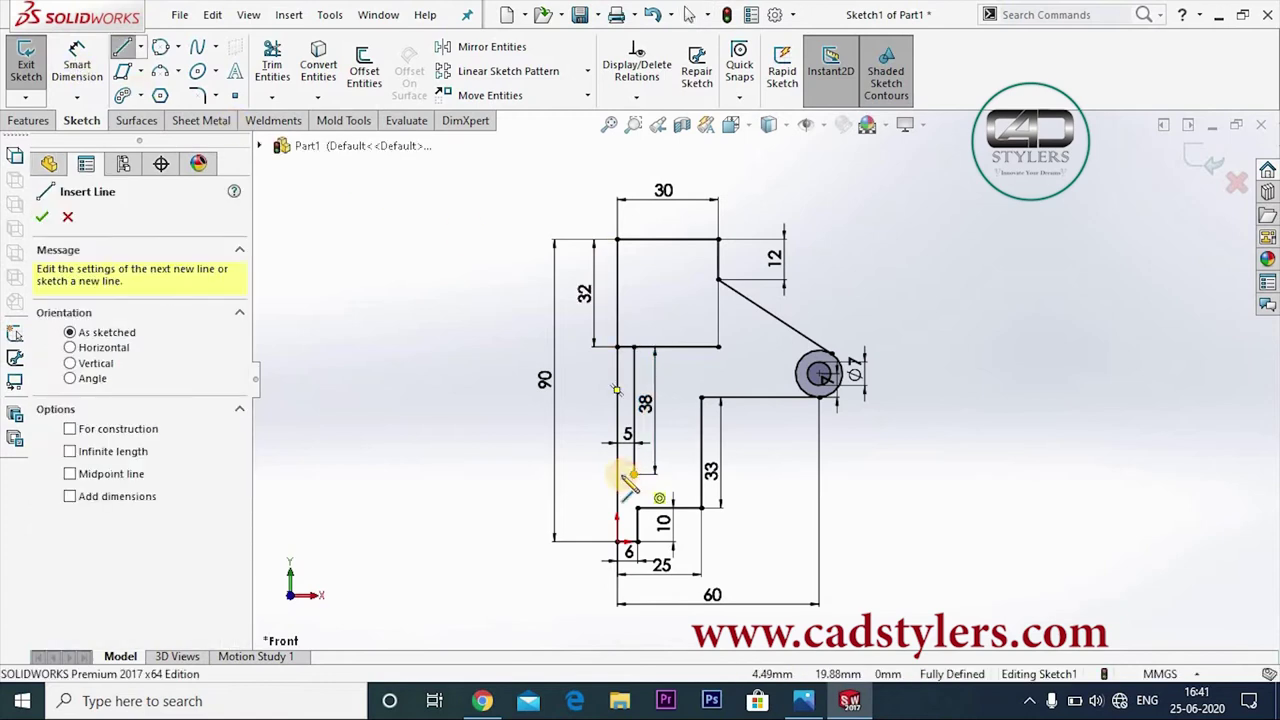
left_click(622, 480)
right_click(628, 480)
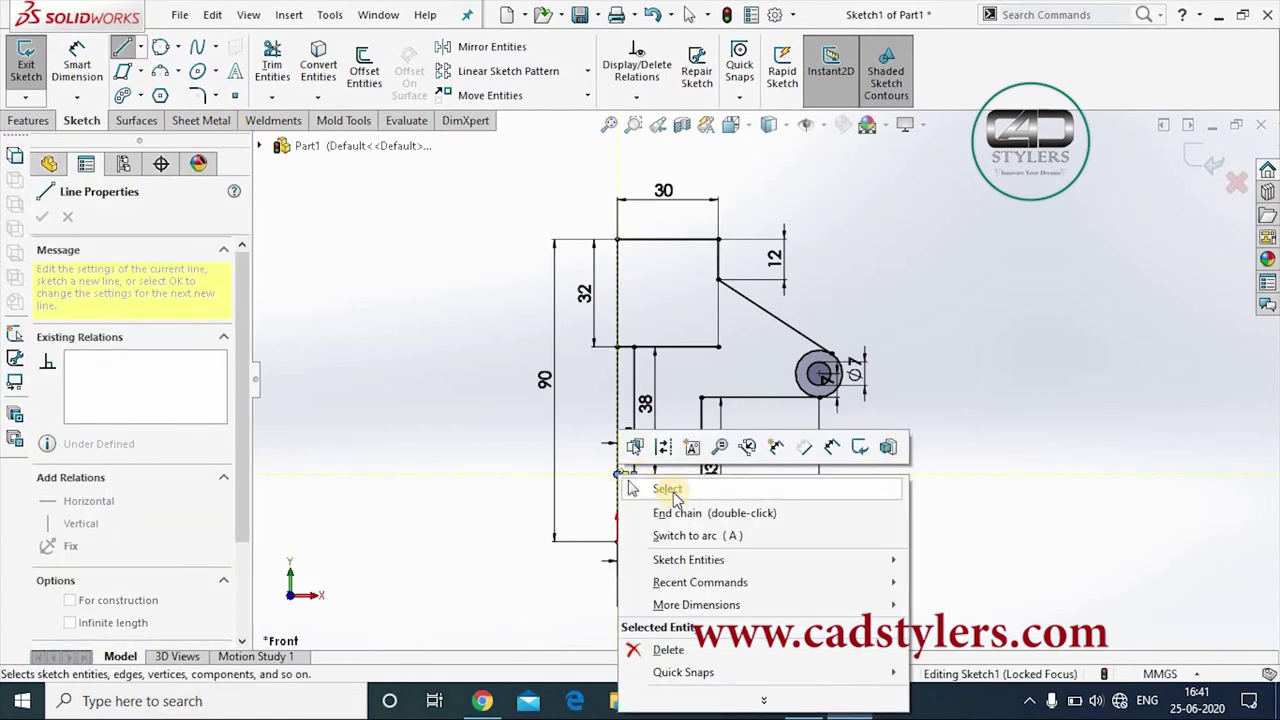
left_click(660, 488)
scroll(703, 523, "down", 2)
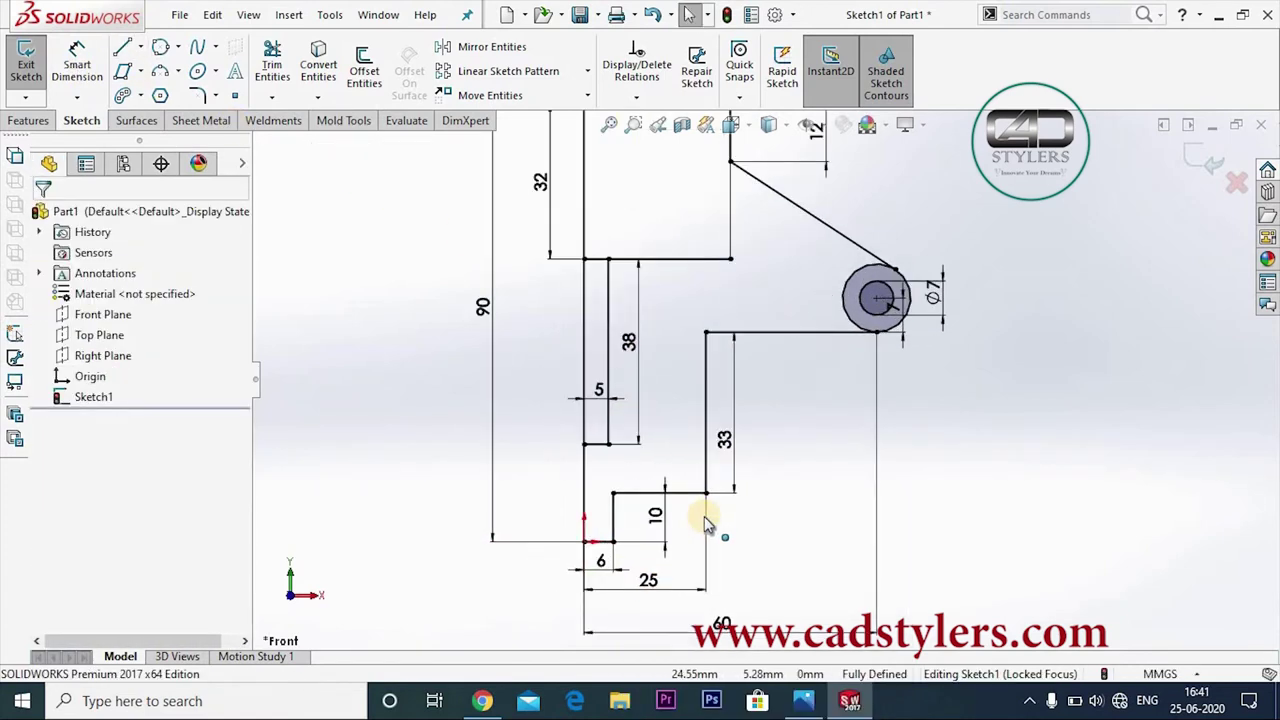
scroll(704, 516, "up", 2)
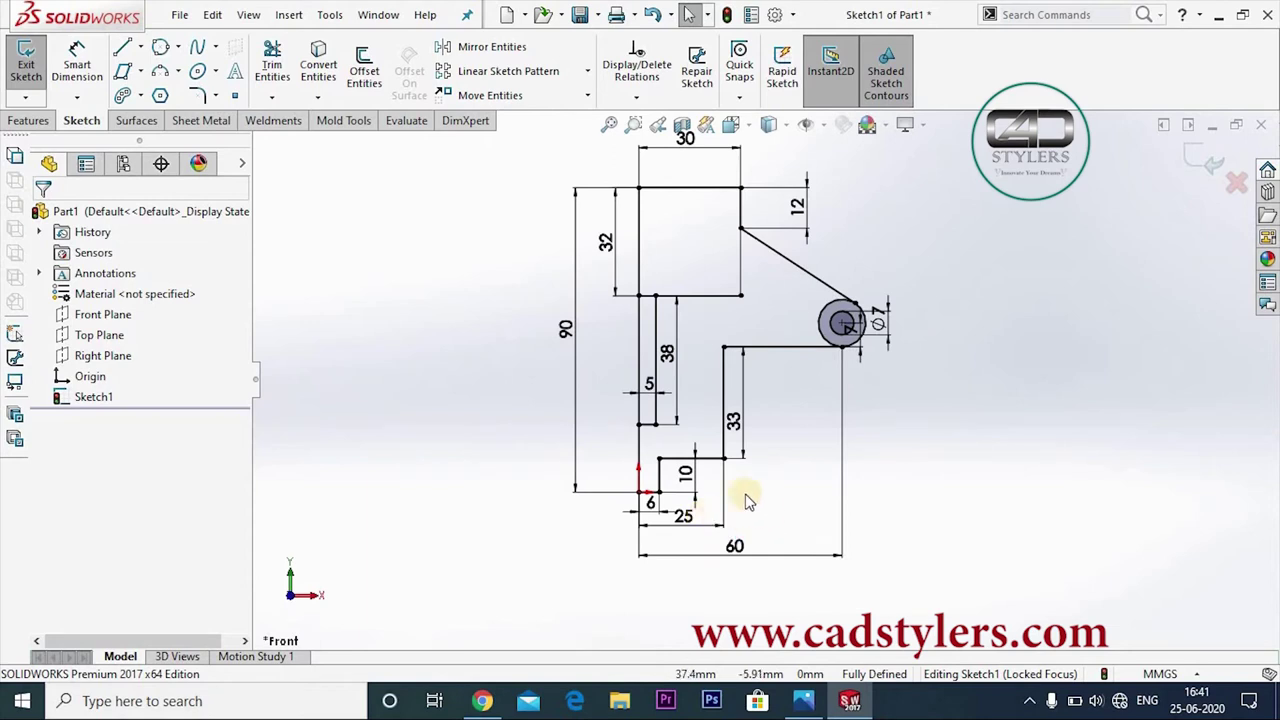
scroll(766, 530, "down", 2)
- Power-trim the excess circle arc so the outline becomes one closed, shaded profile
left_click(276, 62)
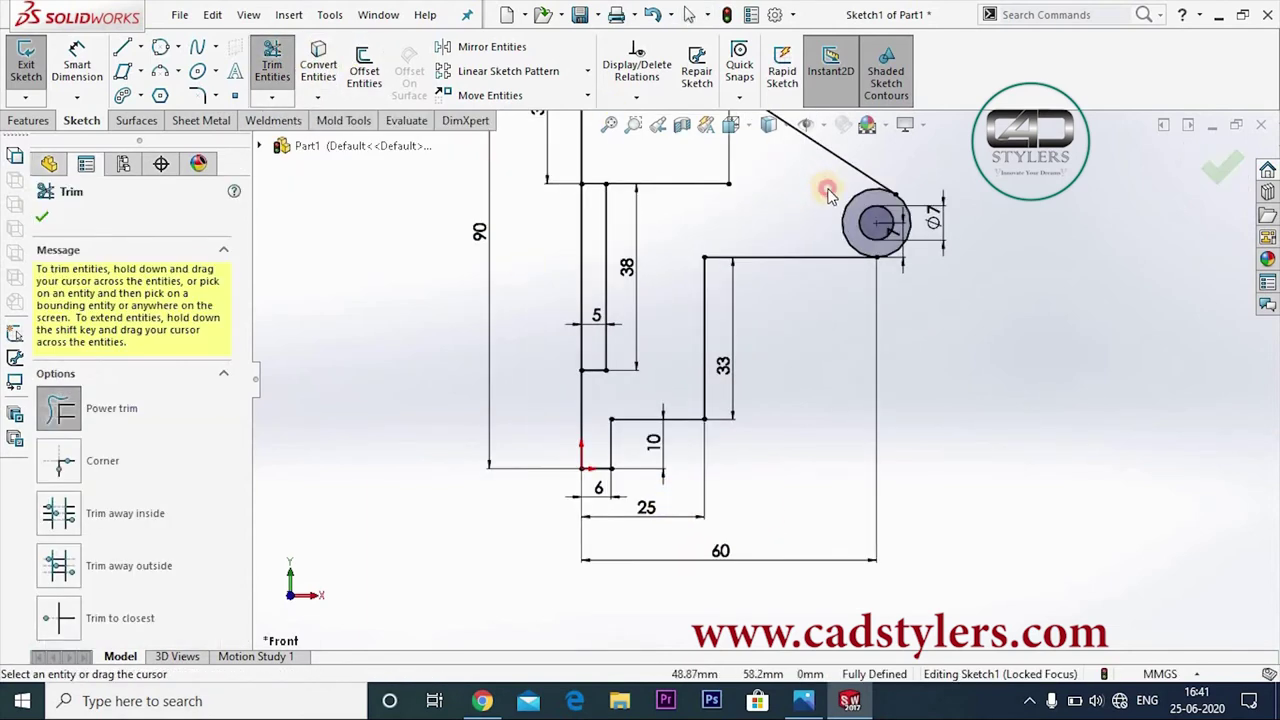
left_click_drag(848, 218, 852, 224)
scroll(794, 357, "up", 3)
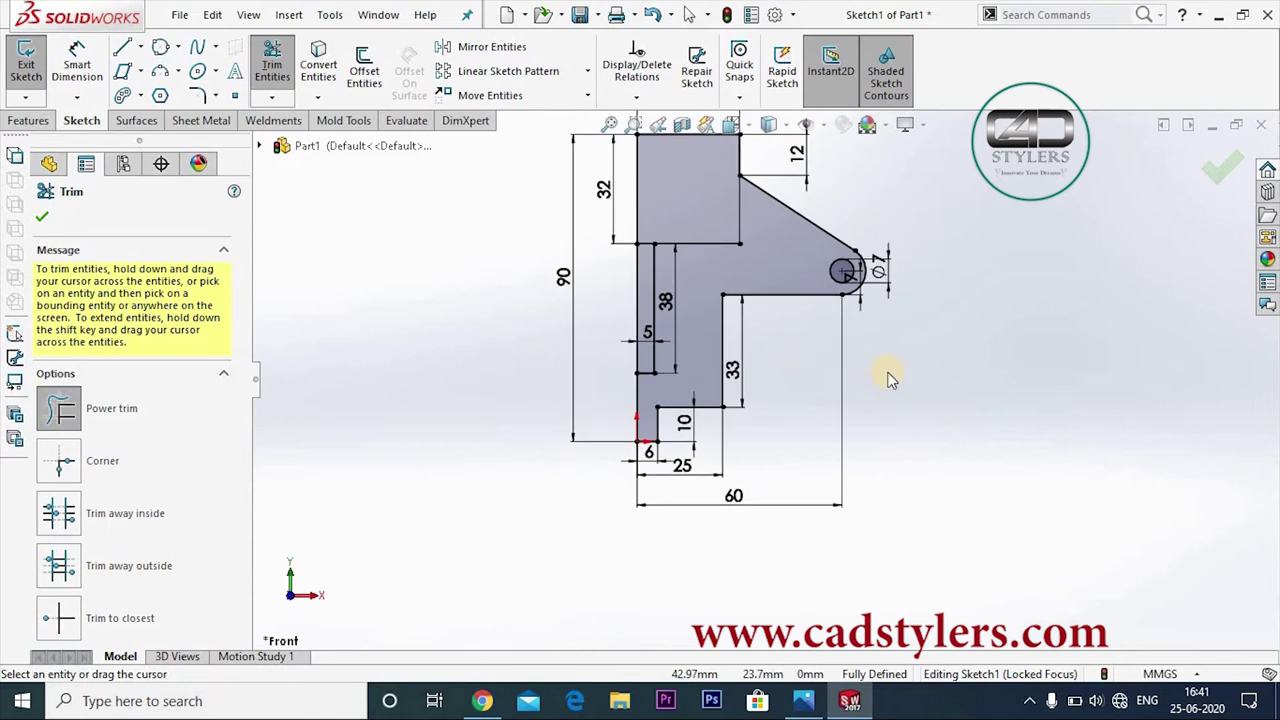
scroll(894, 371, "up", 2)
scroll(893, 377, "down", 4)
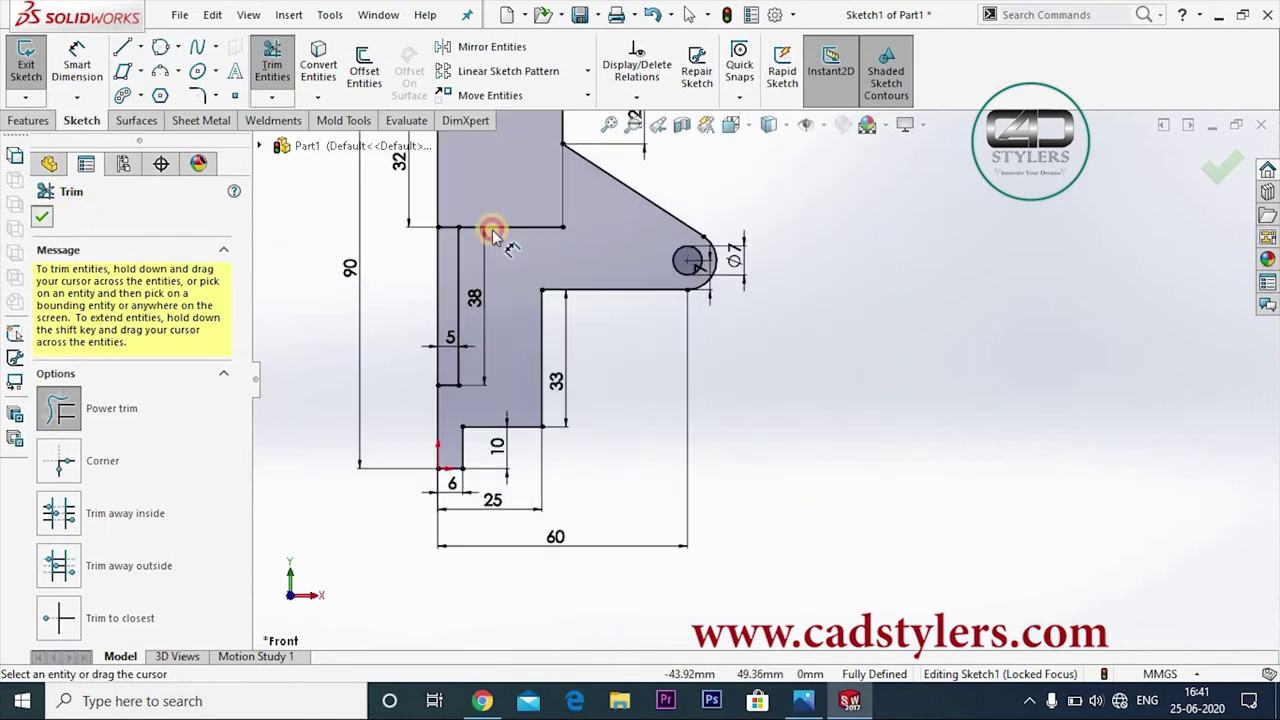
left_click(492, 233)
scroll(532, 358, "up", 2)
scroll(692, 346, "down", 1)
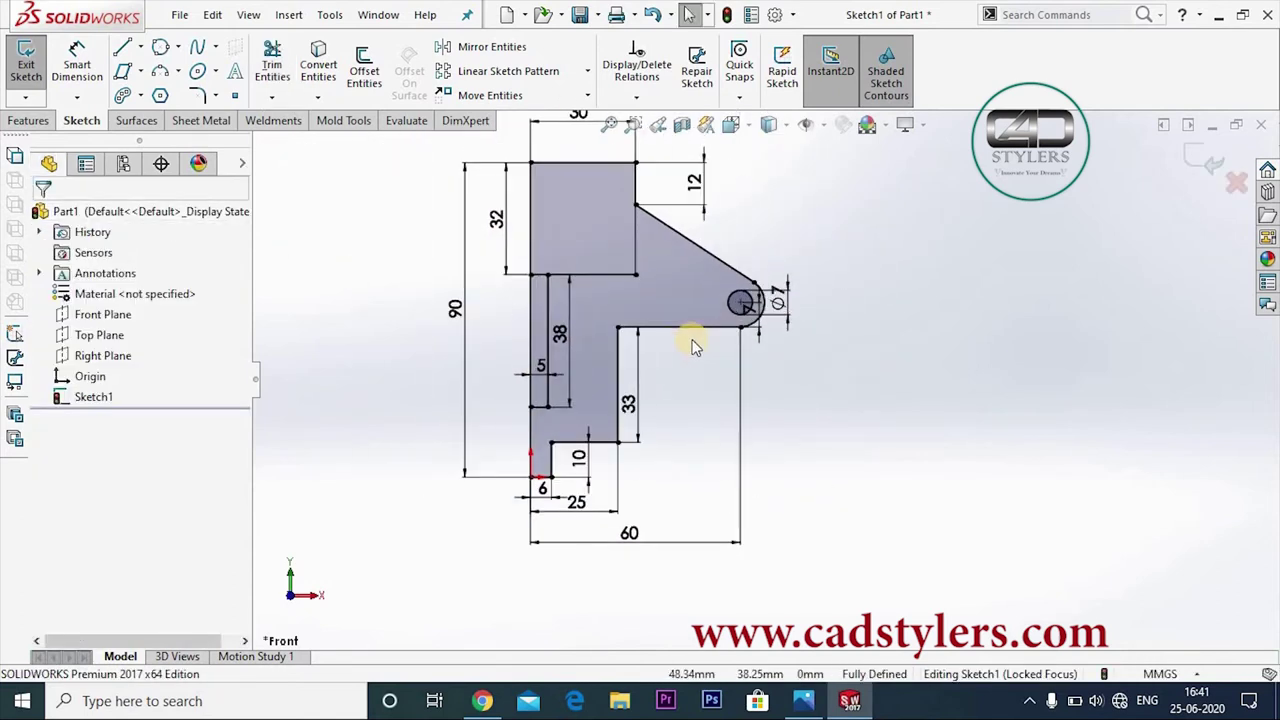
- Convert the 90 mm left edge line into construction geometry and zoom to fit
left_click(531, 338)
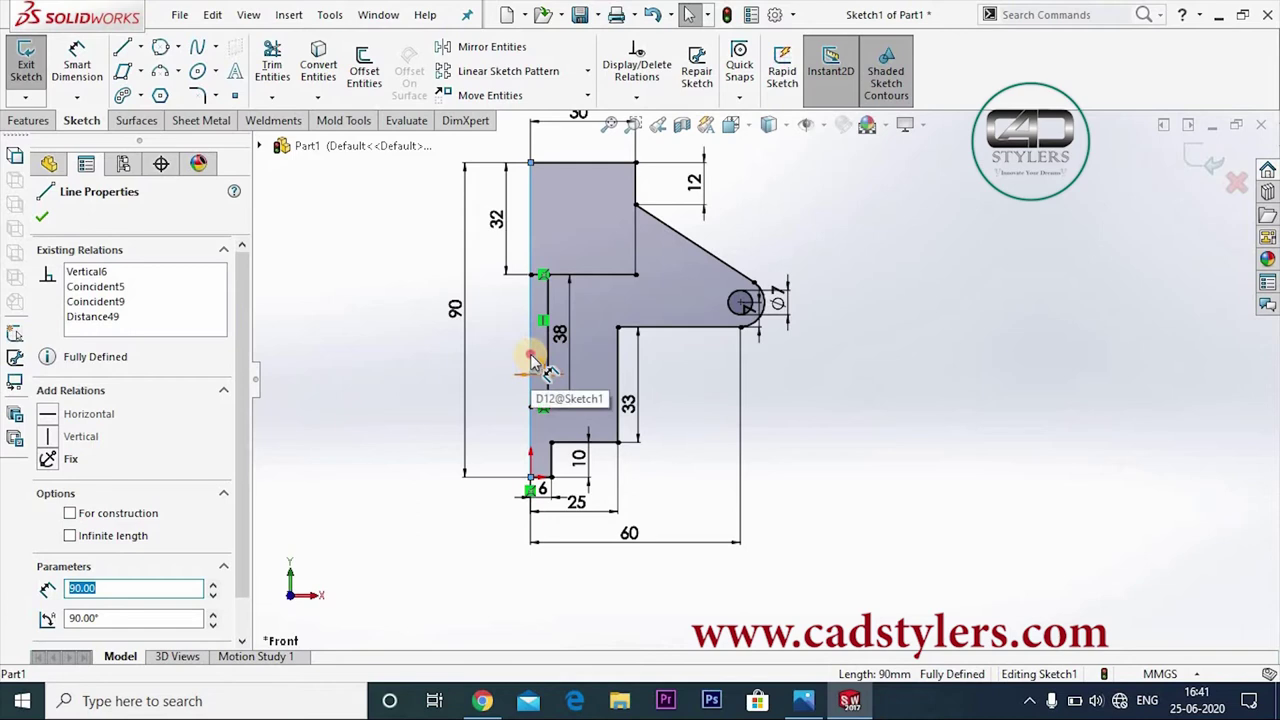
left_click(530, 358)
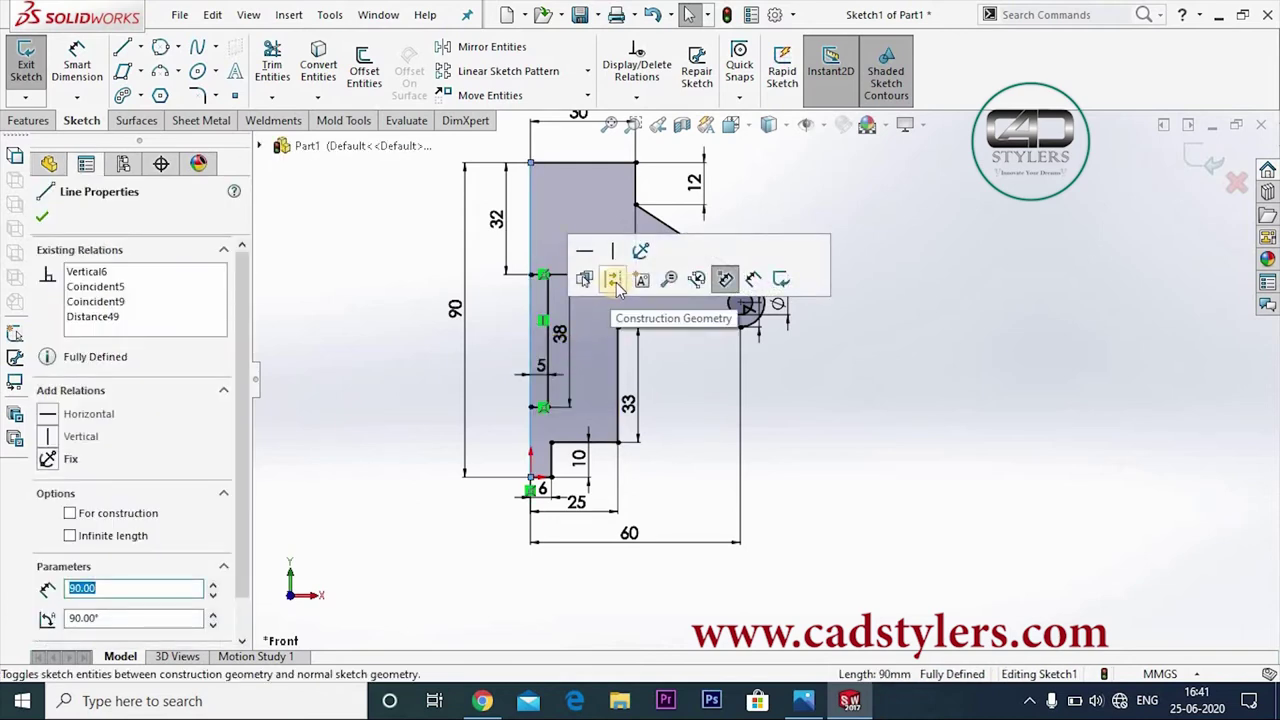
left_click(617, 283)
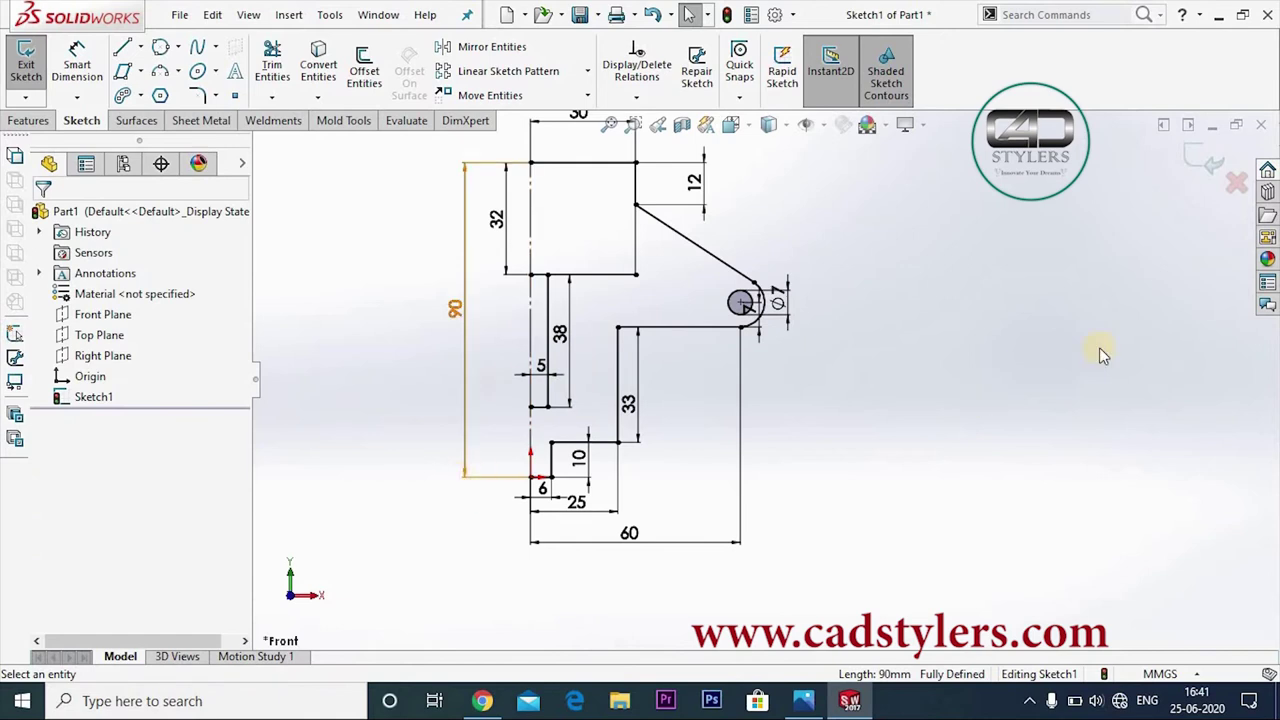
key("z")
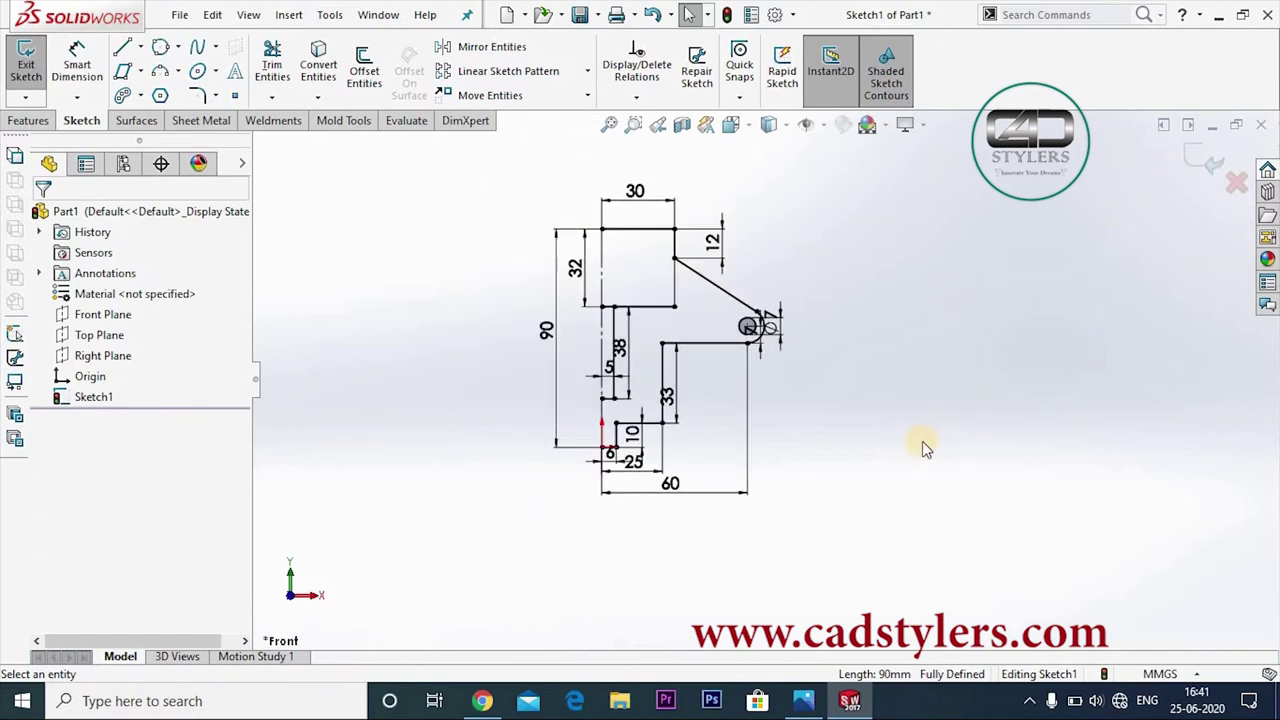
- Mirror the whole bracket outline about the vertical centreline Line7
left_click(480, 47)
left_click_drag(912, 189, 500, 532)
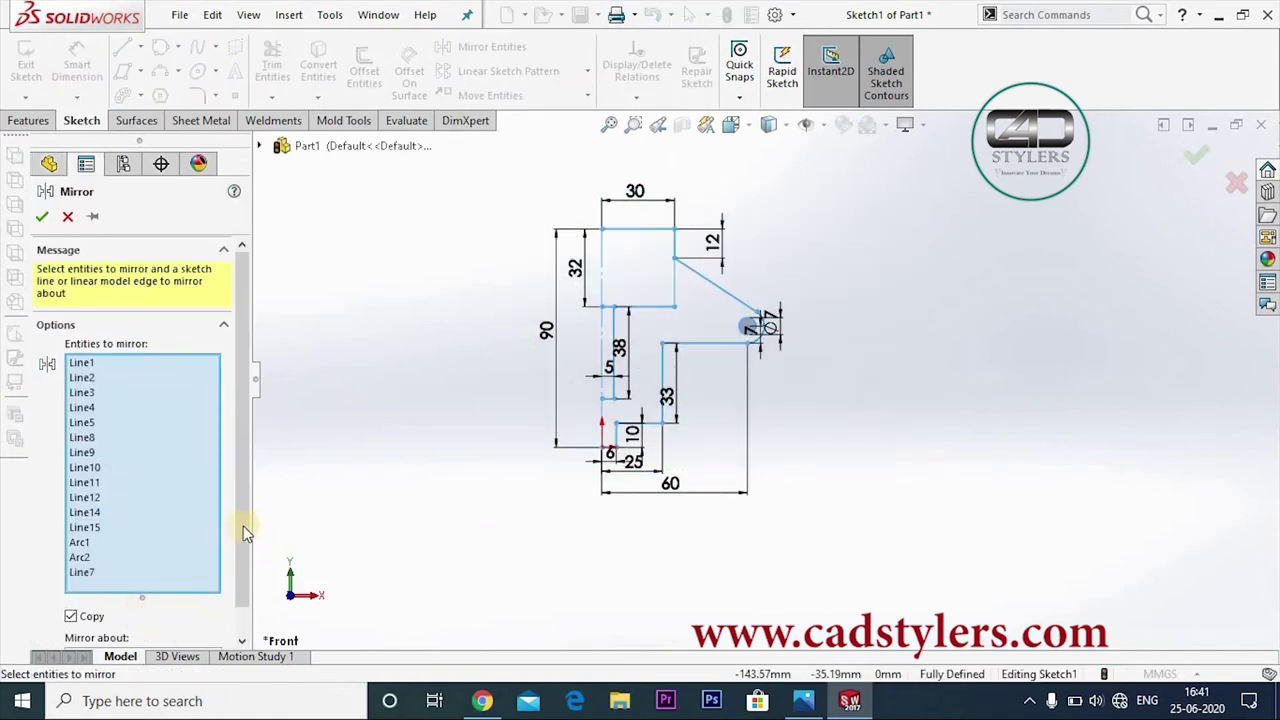
scroll(150, 420, "down", 1)
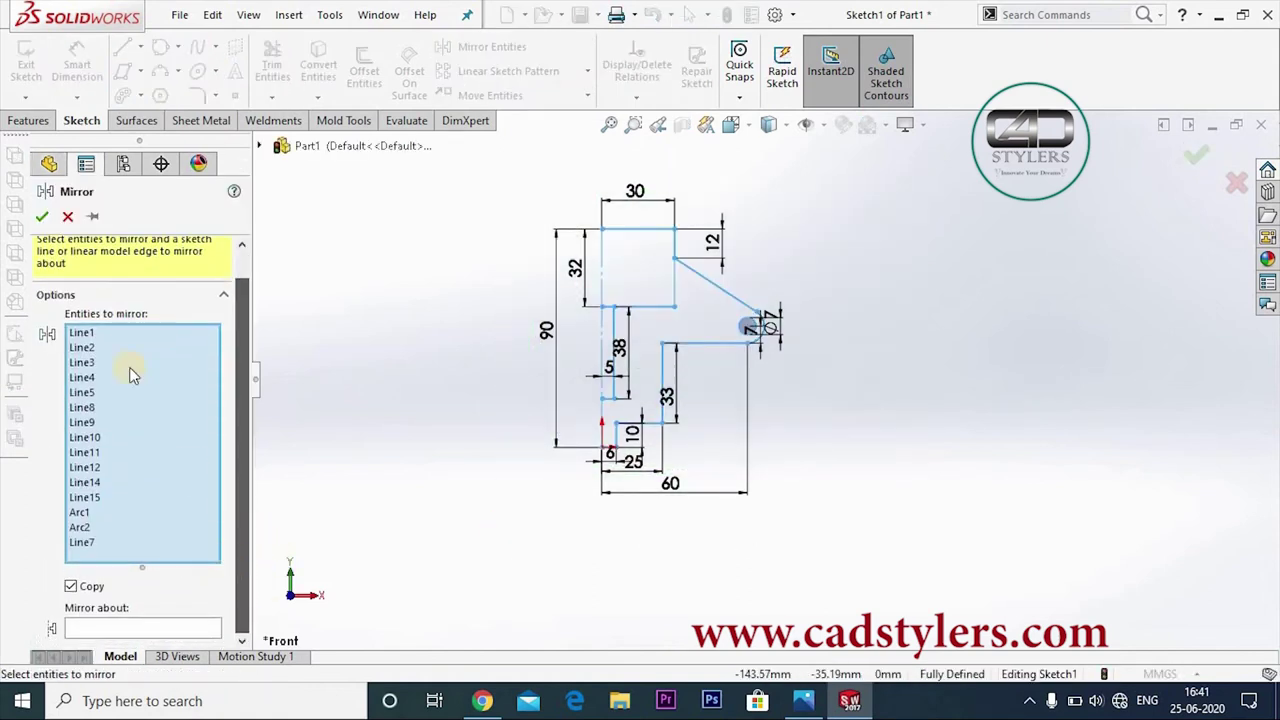
left_click(142, 628)
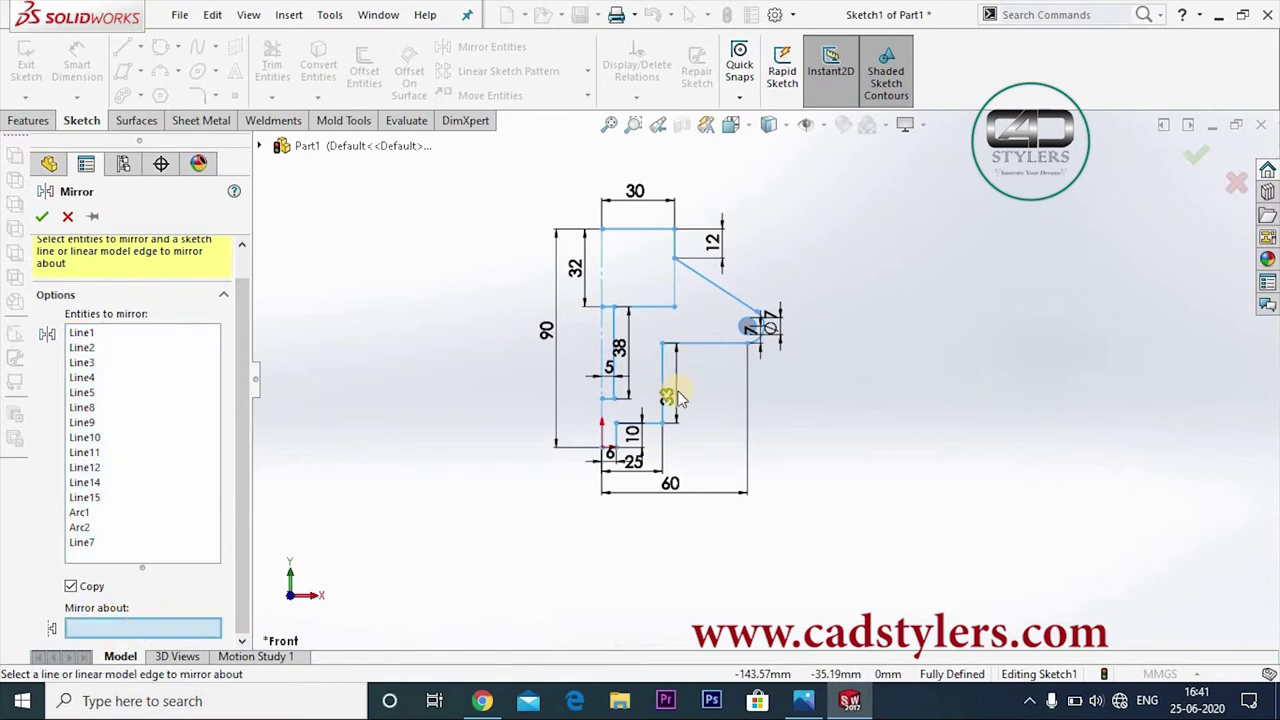
left_click(602, 278)
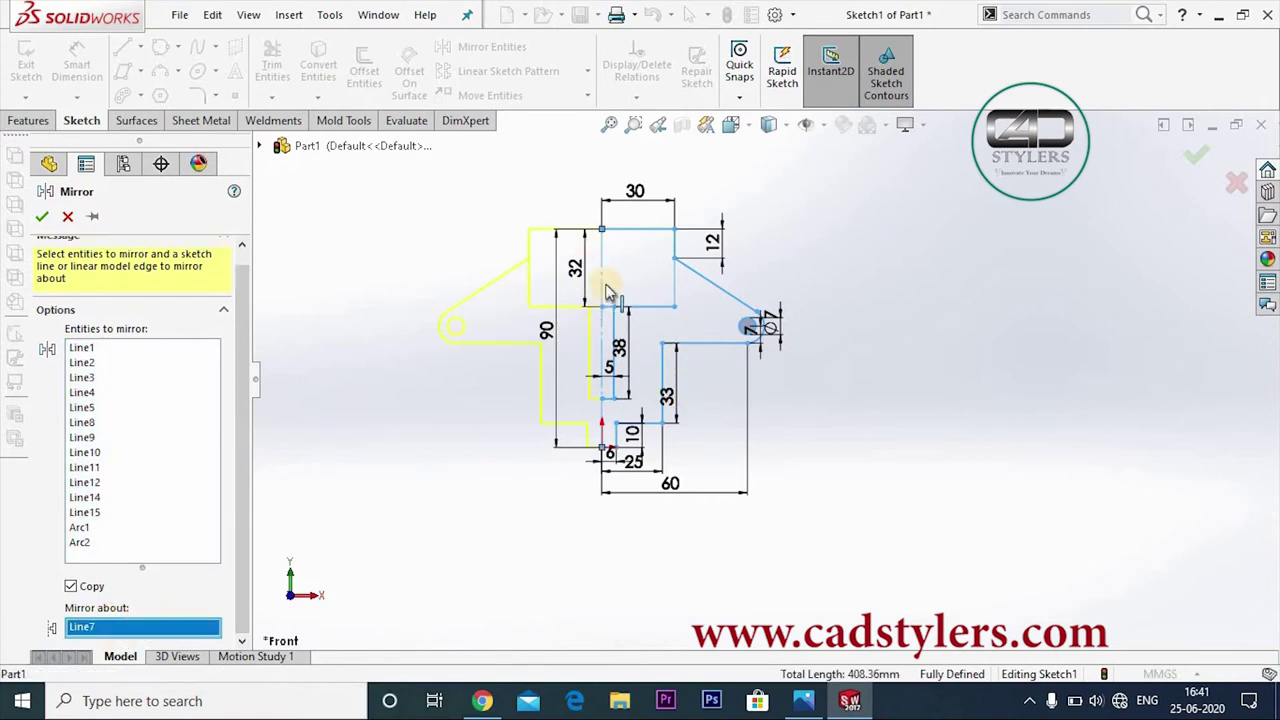
left_click(42, 217)
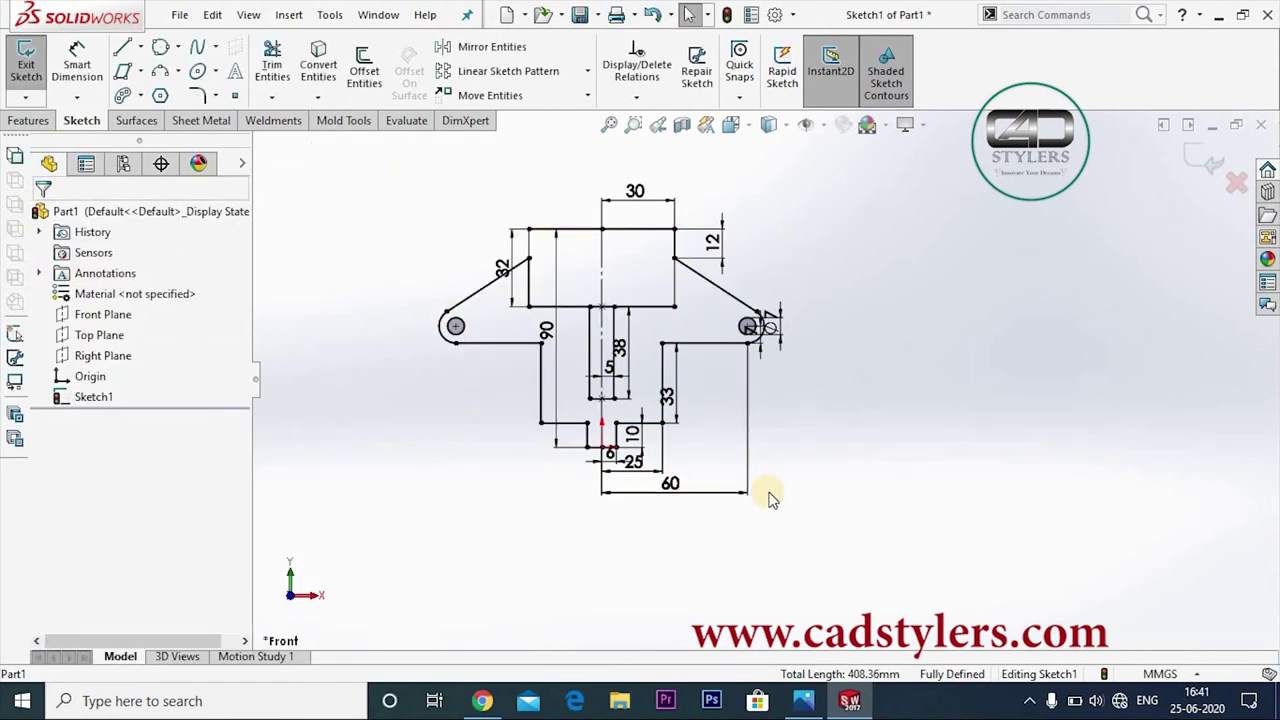
- Drag the 60 mm dimension up closer to the part
scroll(770, 500, "down", 2)
left_click_drag(640, 480, 640, 465)
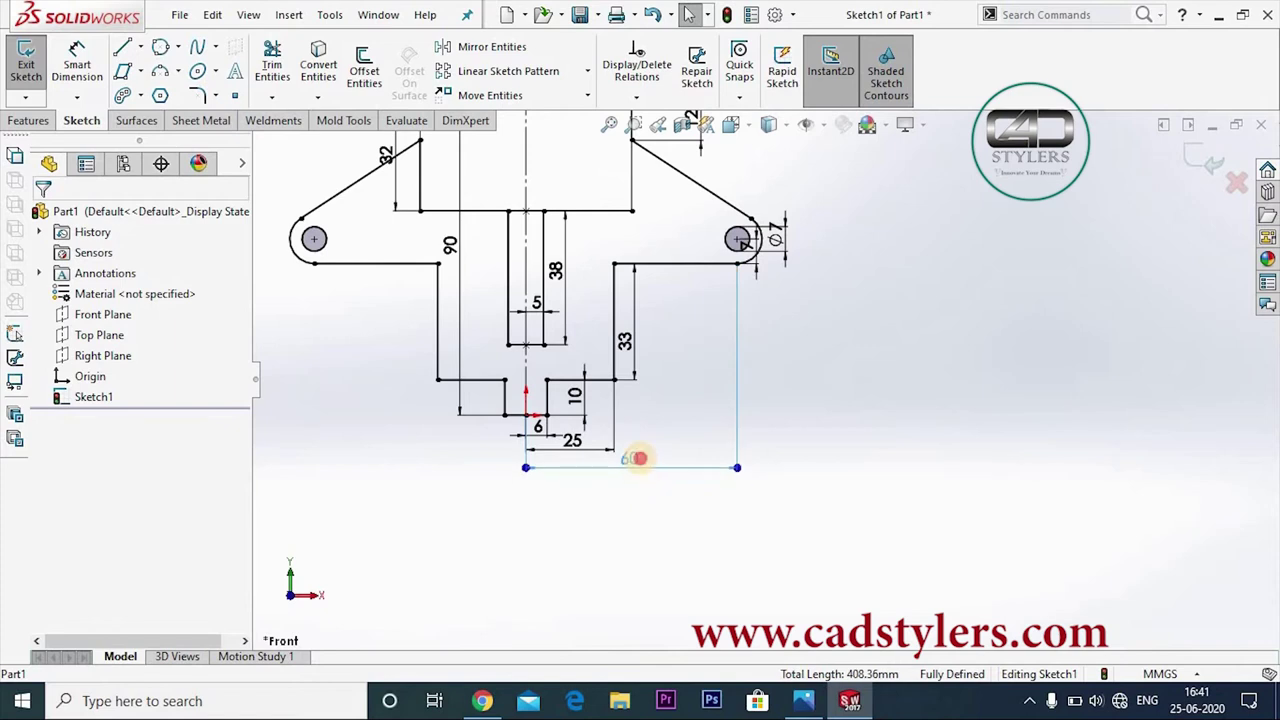
scroll(700, 588, "up", 3)
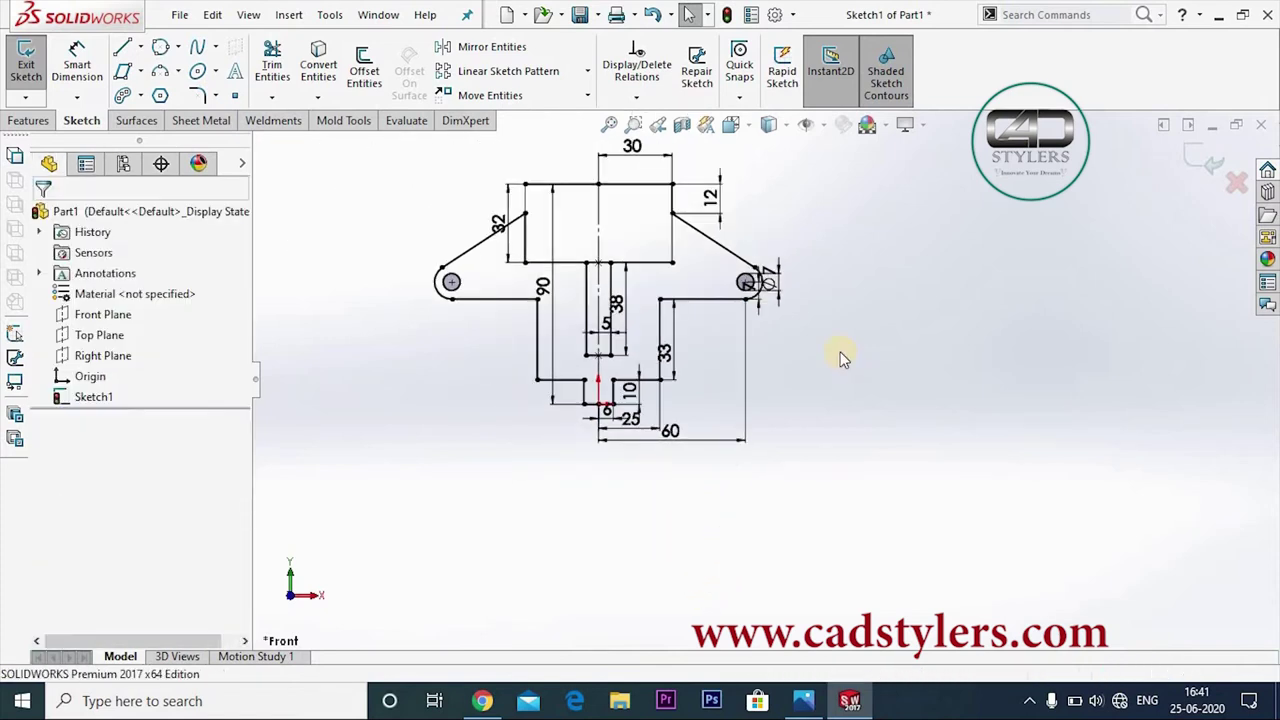
scroll(720, 260, "down", 2)
- Compare the sketch against the Drawing1-Model.jpg reference image, then minimise it
scroll(600, 285, "down", 1)
scroll(590, 288, "down", 1)
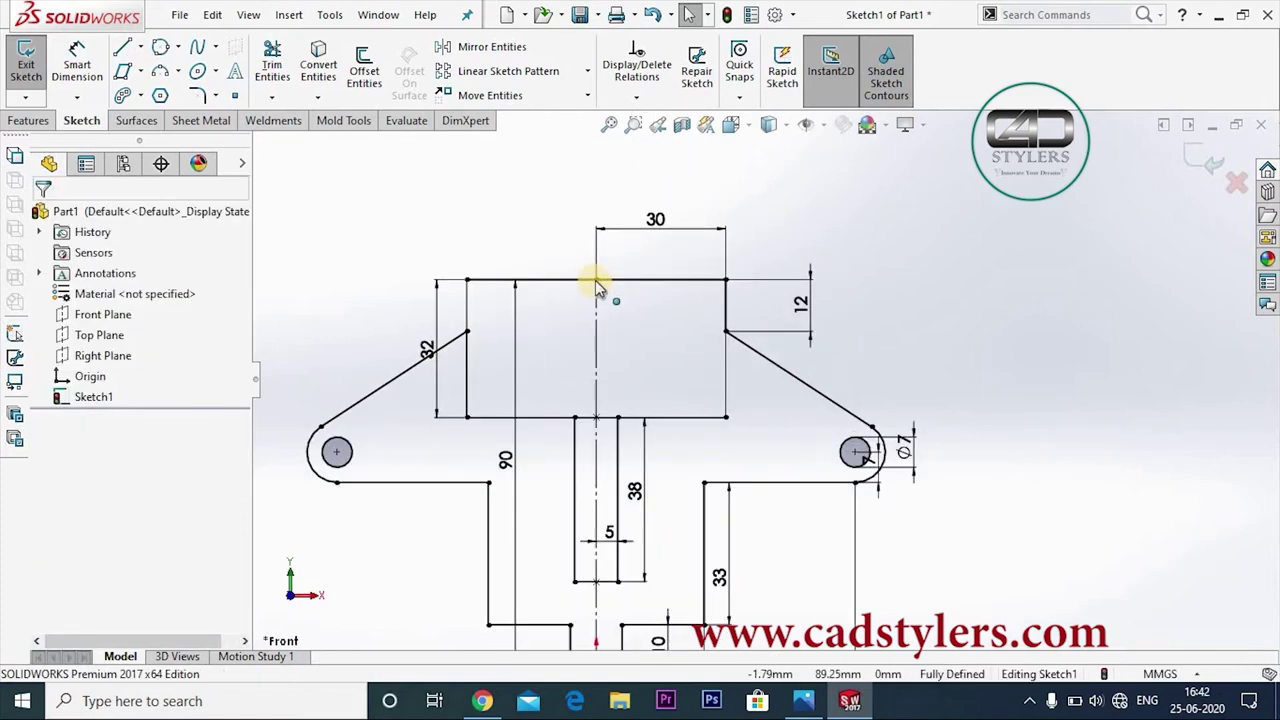
left_click(803, 700)
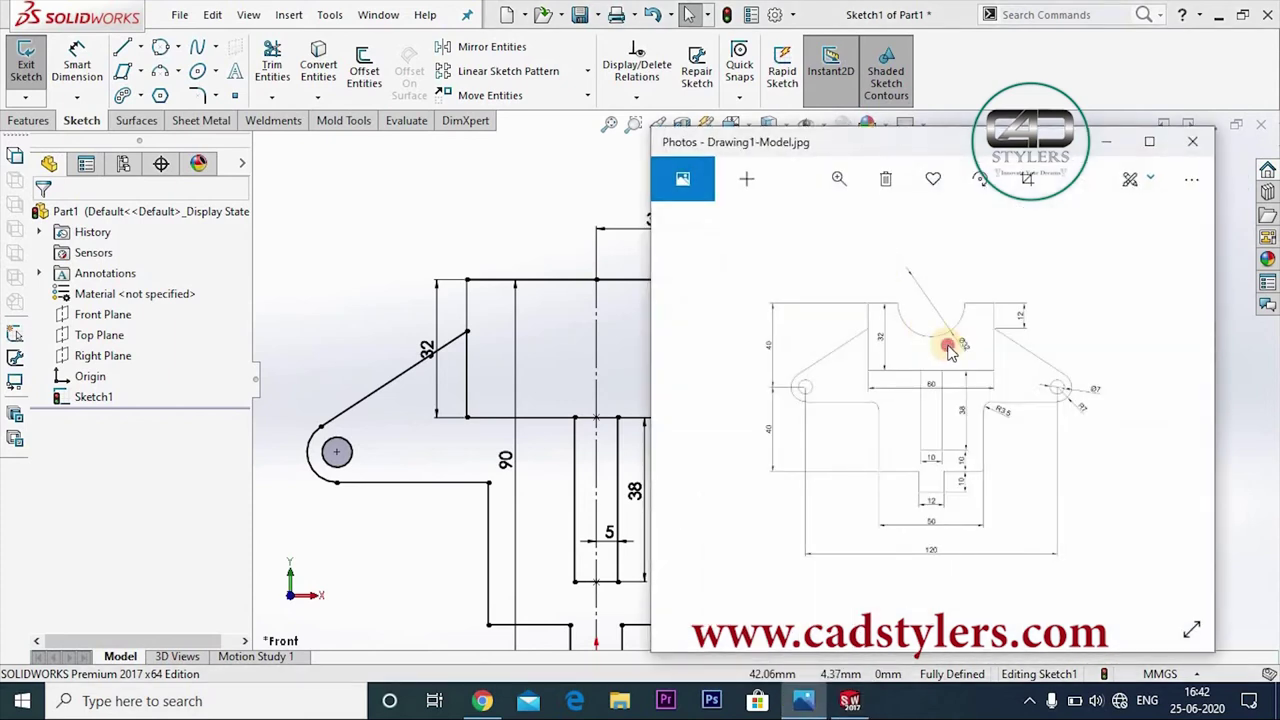
scroll(950, 348, "up", 2)
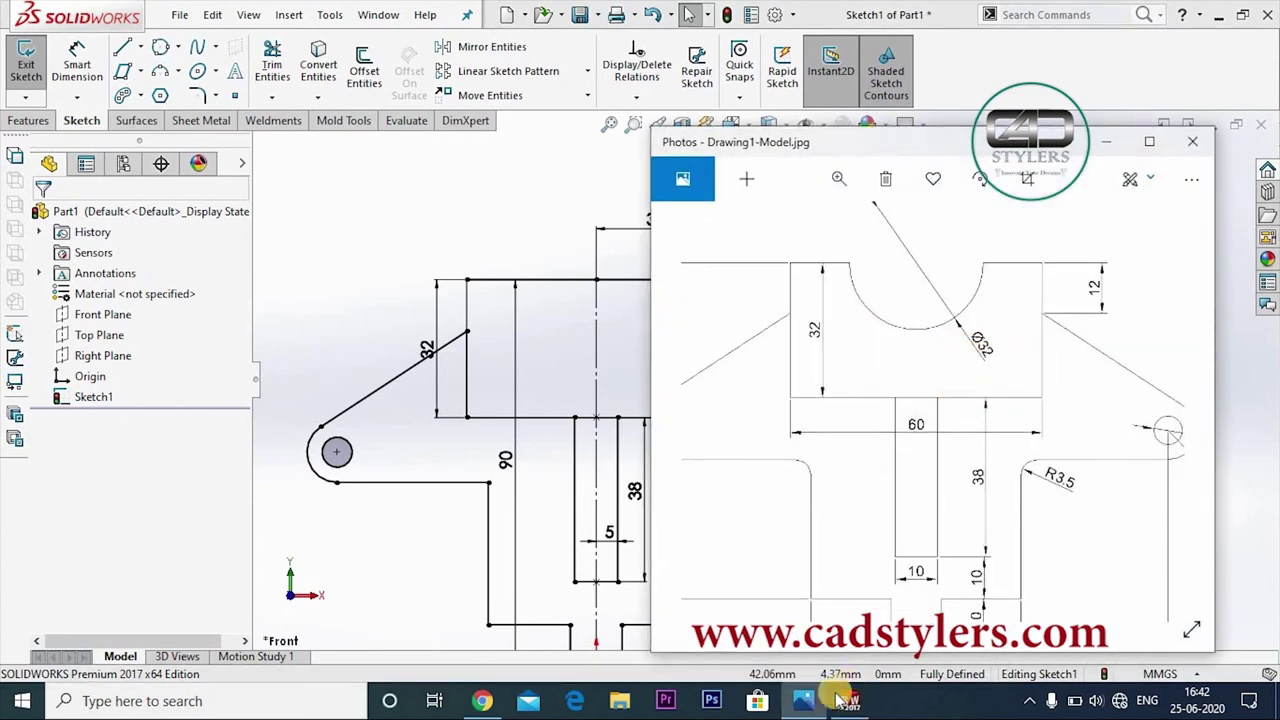
left_click(803, 700)
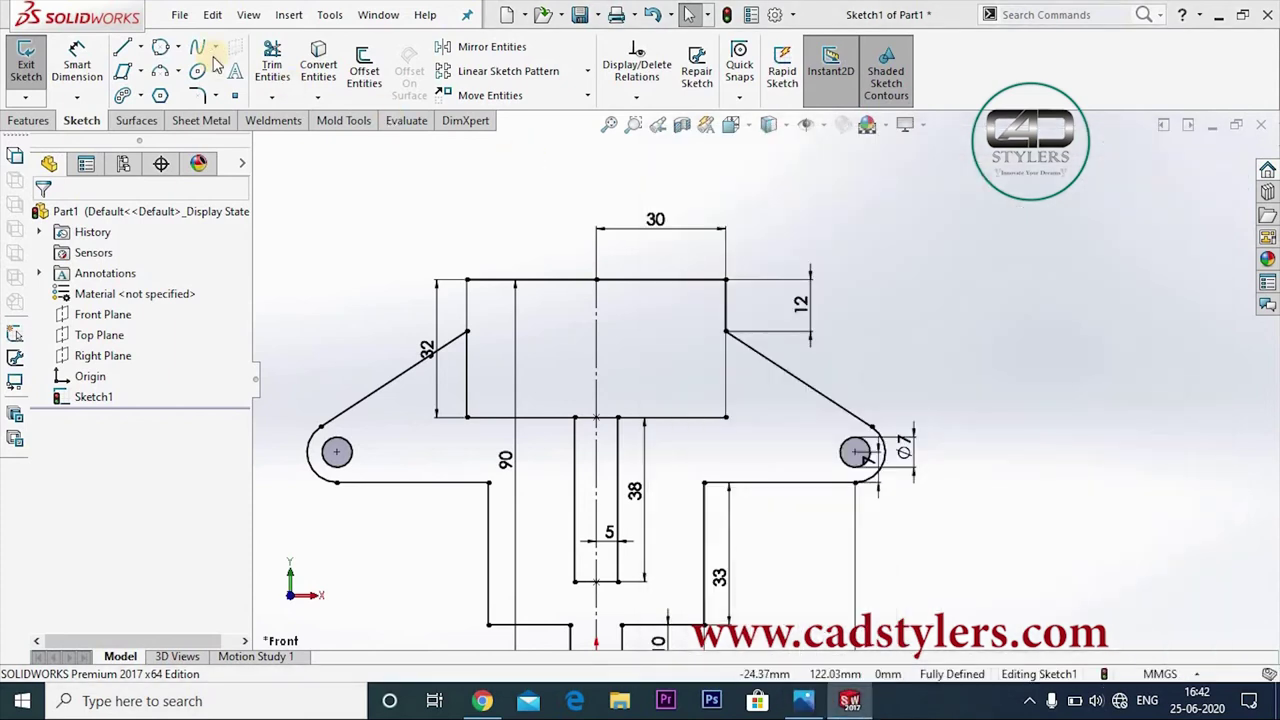
- Draw a circle centred on the centreline at the bracket's top edge
left_click(118, 163)
left_click(596, 280)
left_click(665, 316)
right_click(666, 318)
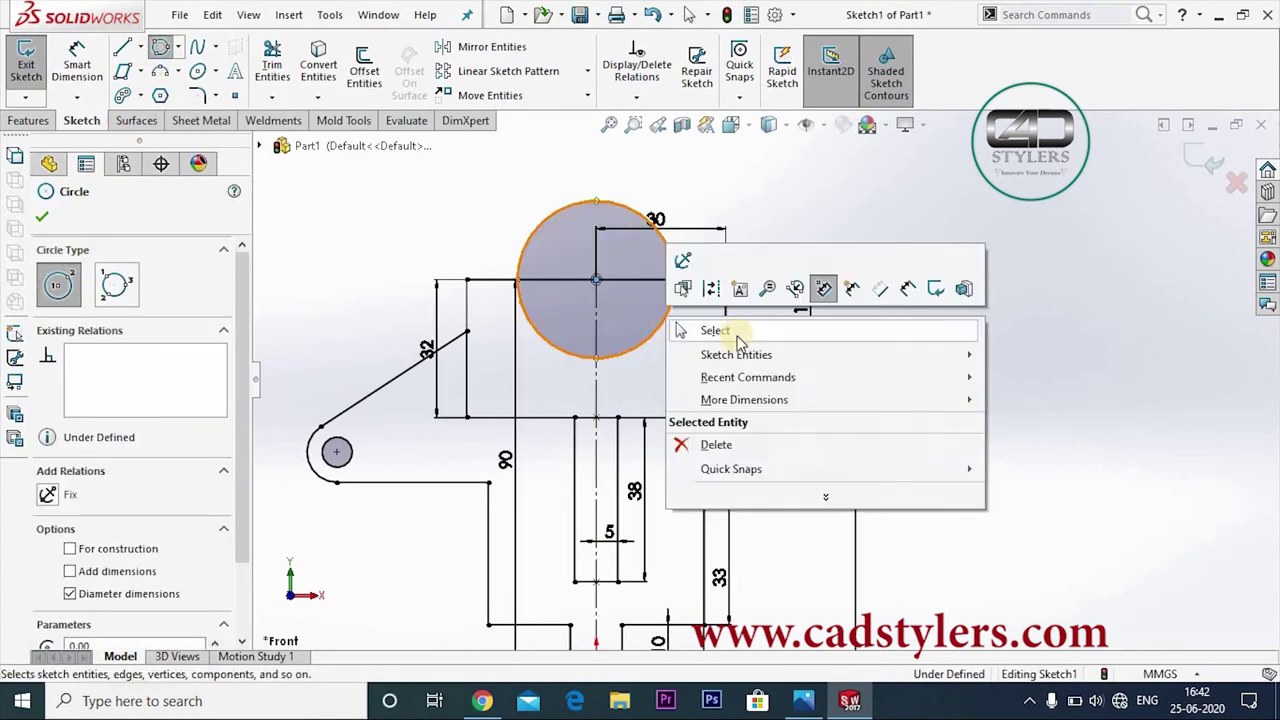
left_click(738, 338)
- Dimension the circle to Ø32 and trim away its upper arc to leave the notch
left_click(77, 65)
left_click(684, 368)
left_click(686, 362)
type("32")
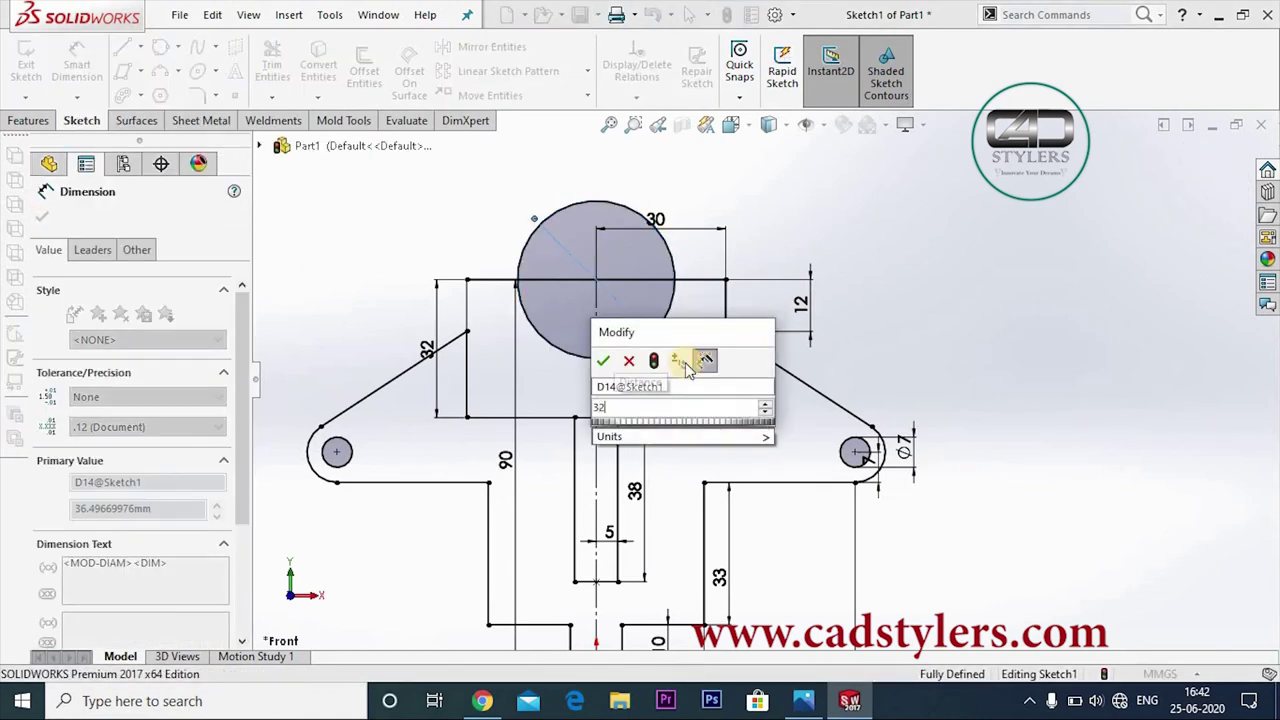
key("Return")
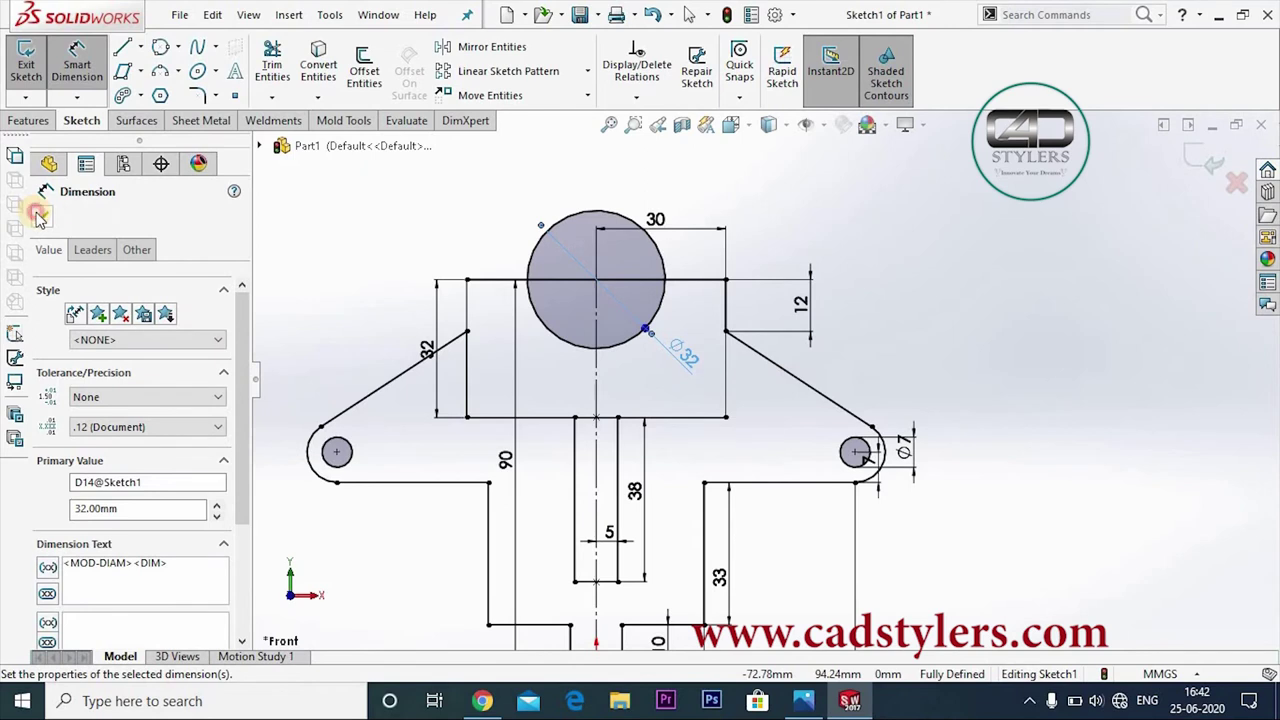
left_click(38, 218)
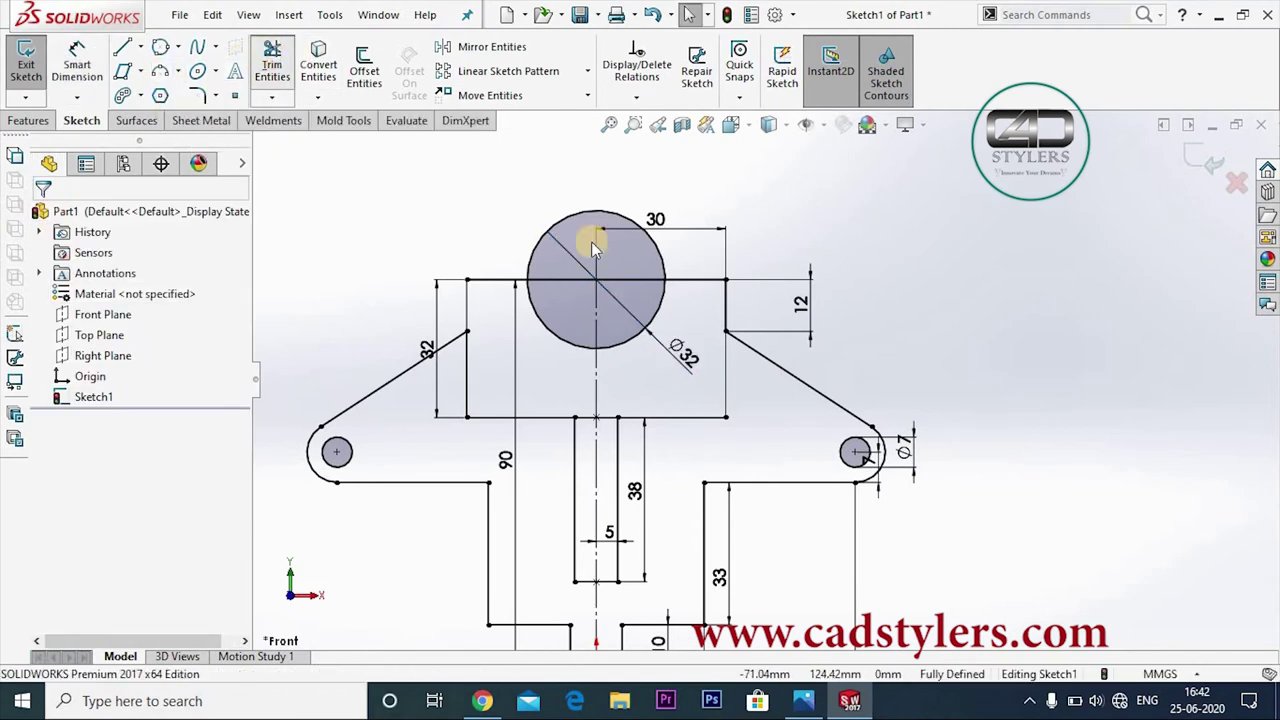
left_click_drag(628, 210, 572, 265)
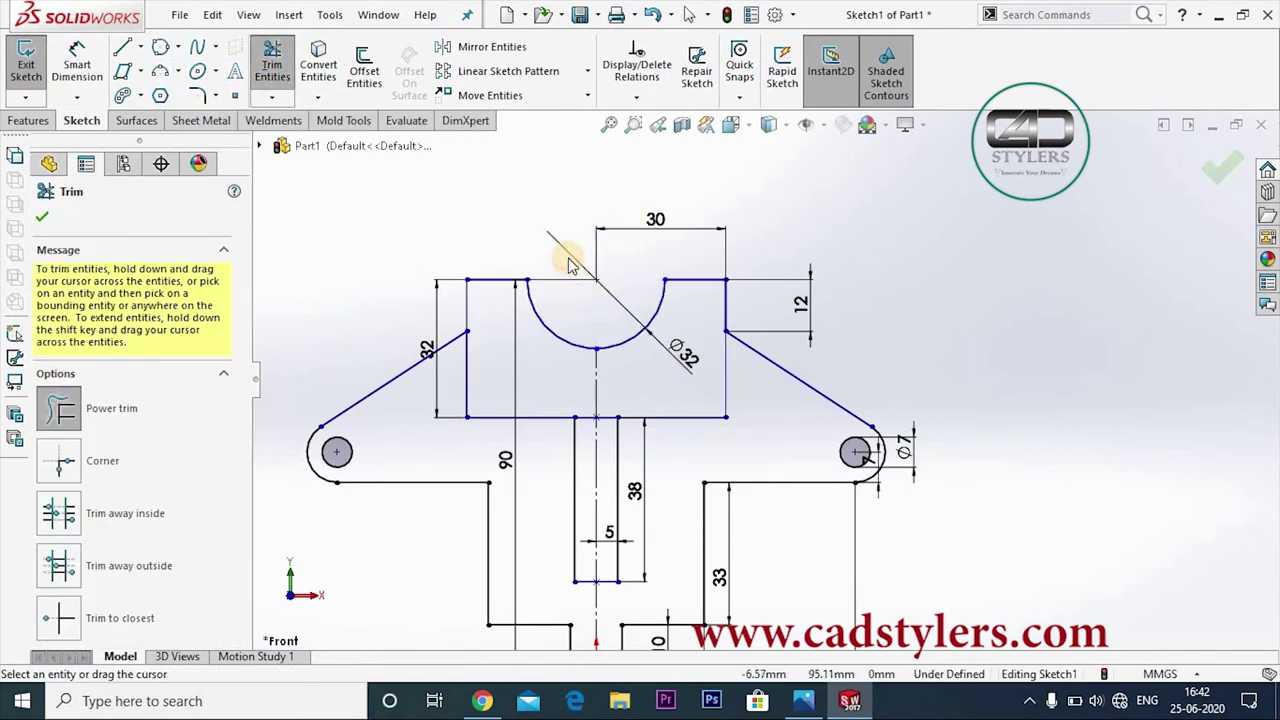
left_click(40, 219)
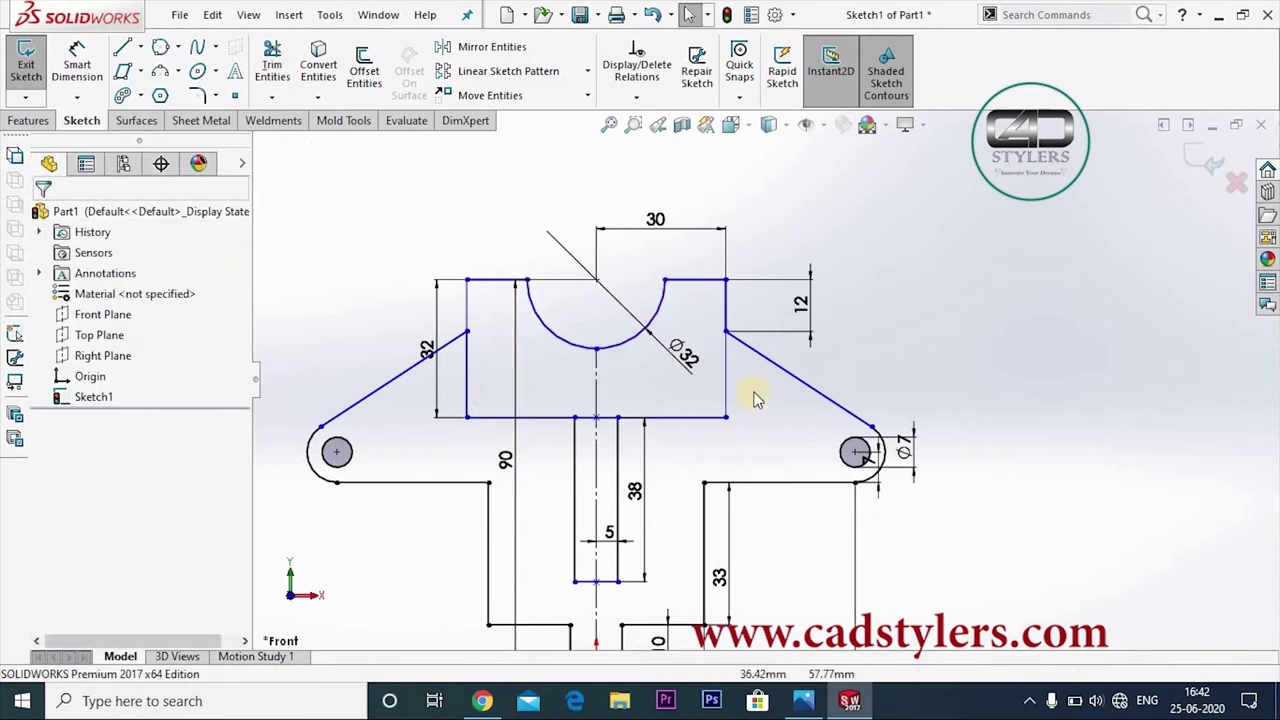
- Dimension the upper block's two vertical edges to a 60 mm width
scroll(659, 422, "down", 1)
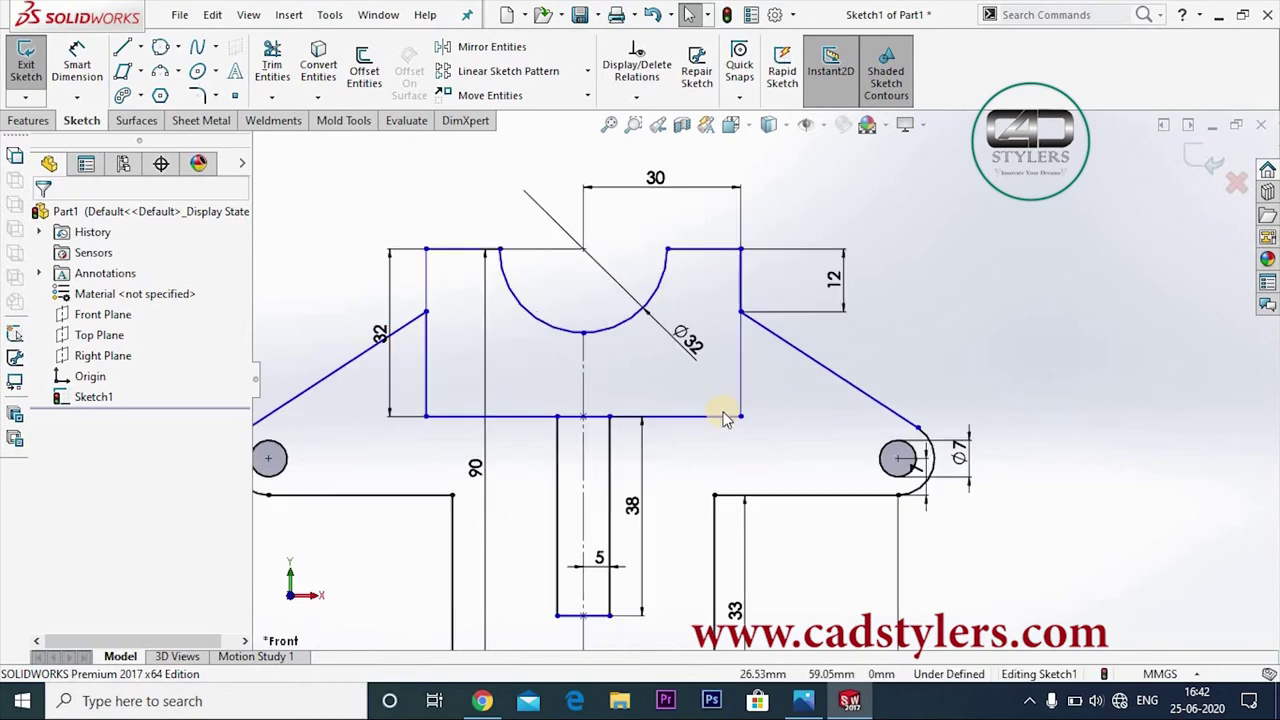
left_click(77, 65)
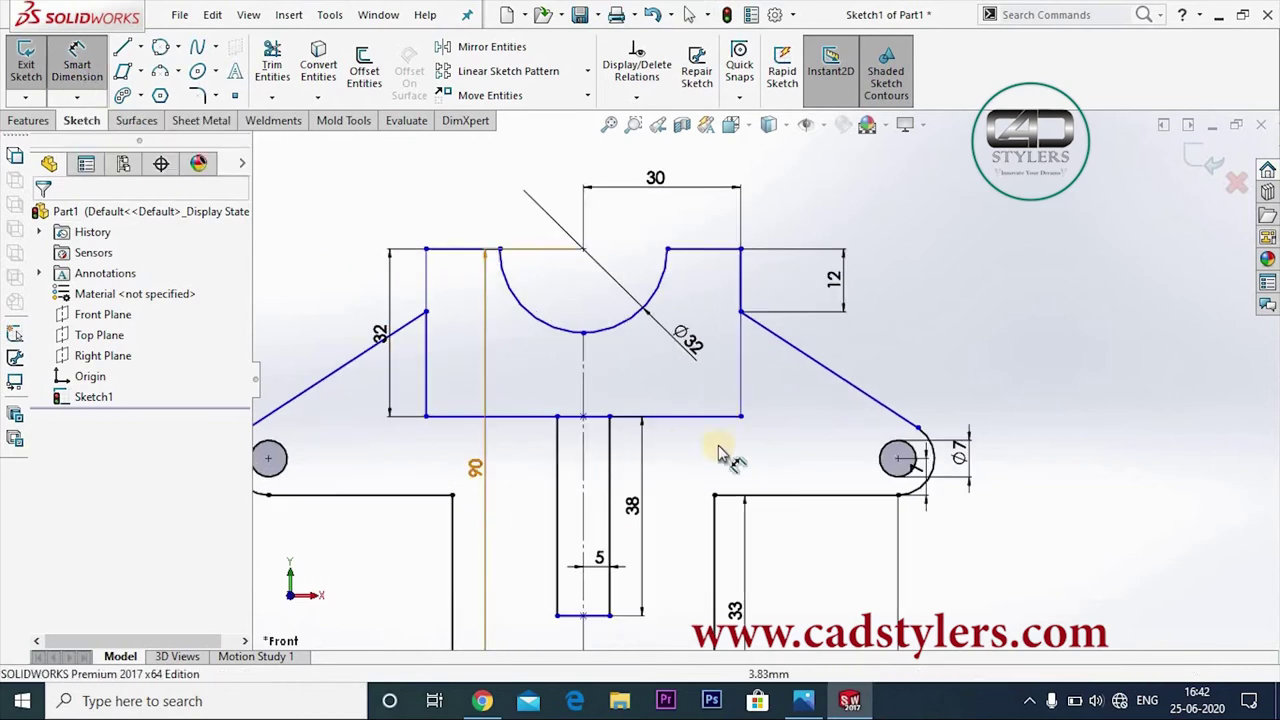
left_click(742, 383)
left_click(427, 405)
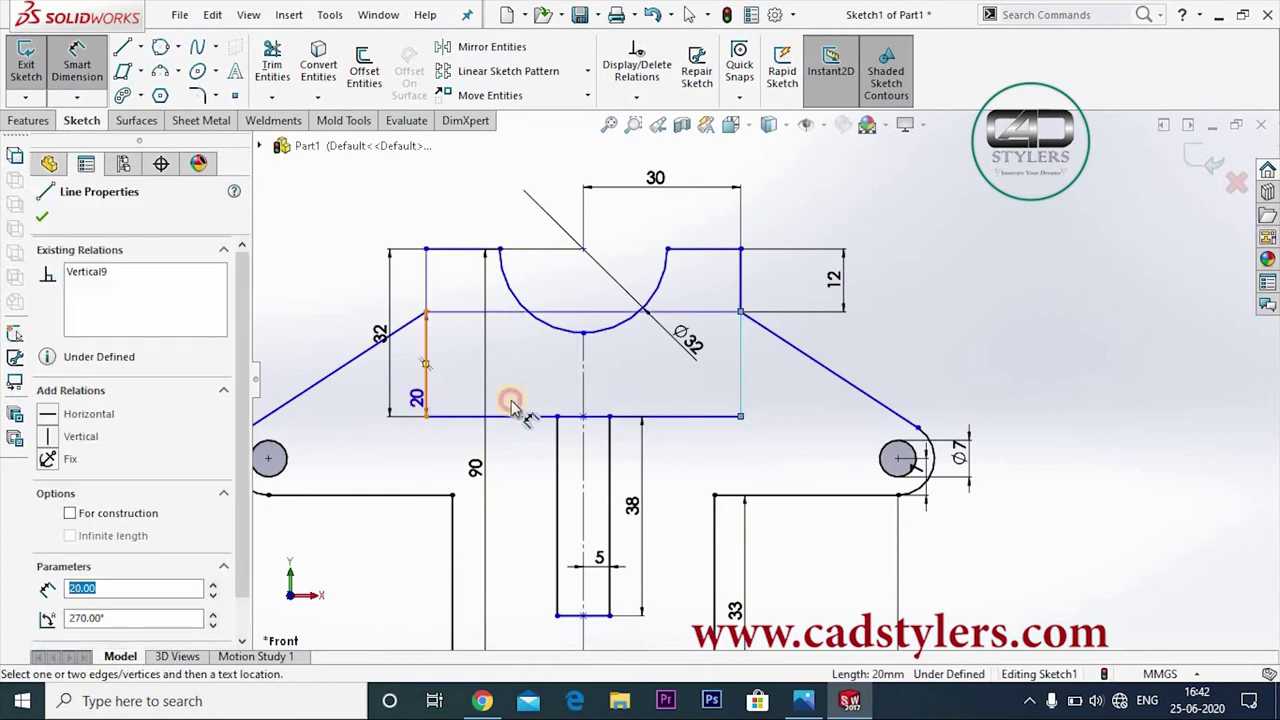
left_click(590, 455)
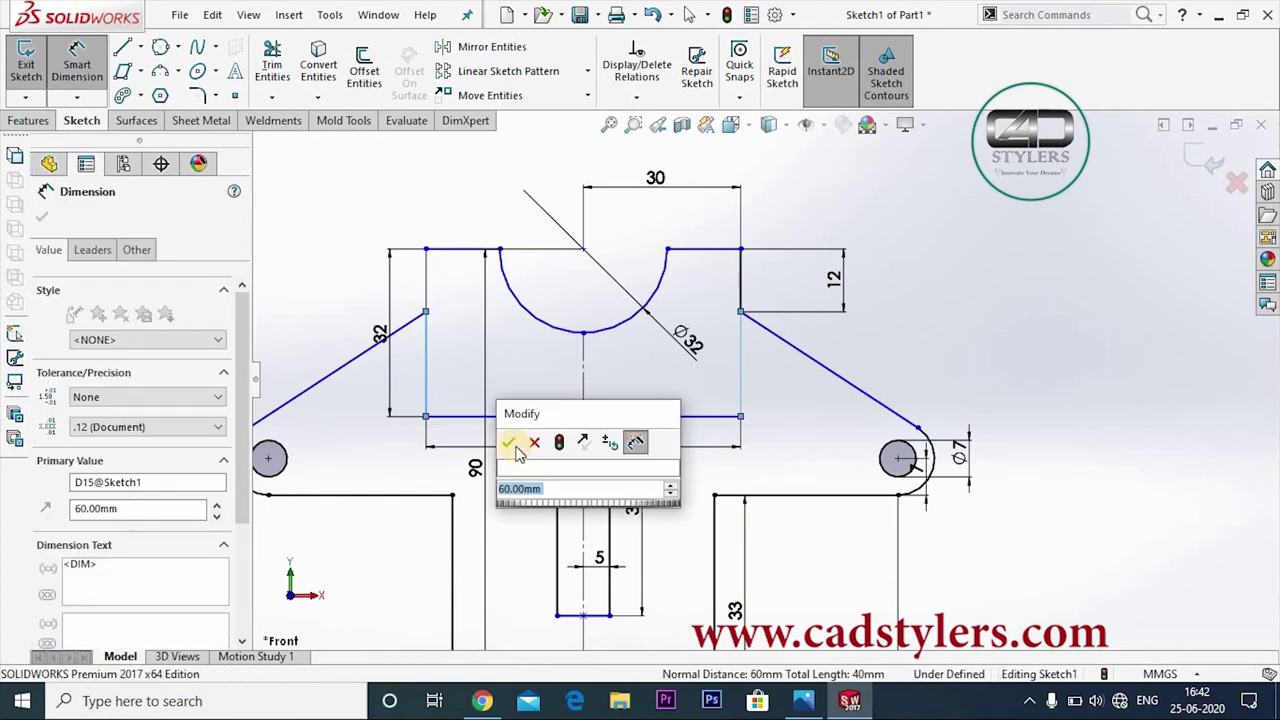
key("Return")
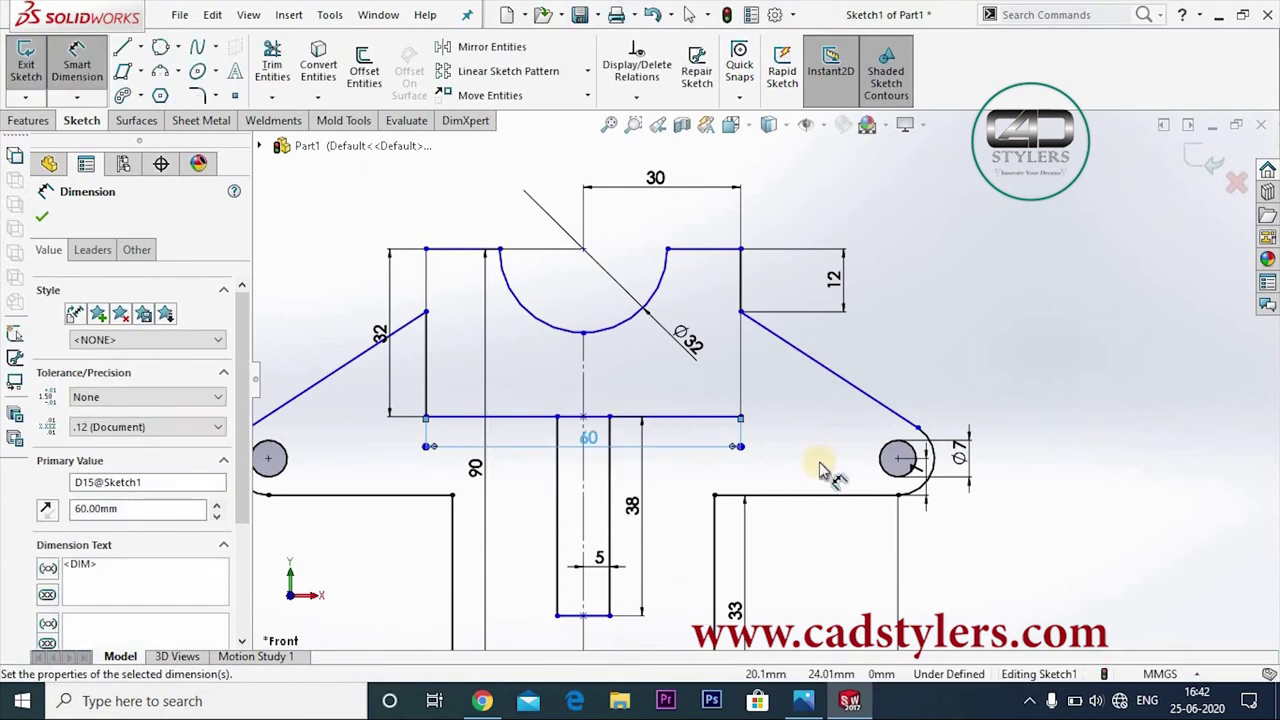
- Add a 33.20° angle between the right slanted arm and the horizontal line
left_click(855, 388)
left_click(820, 495)
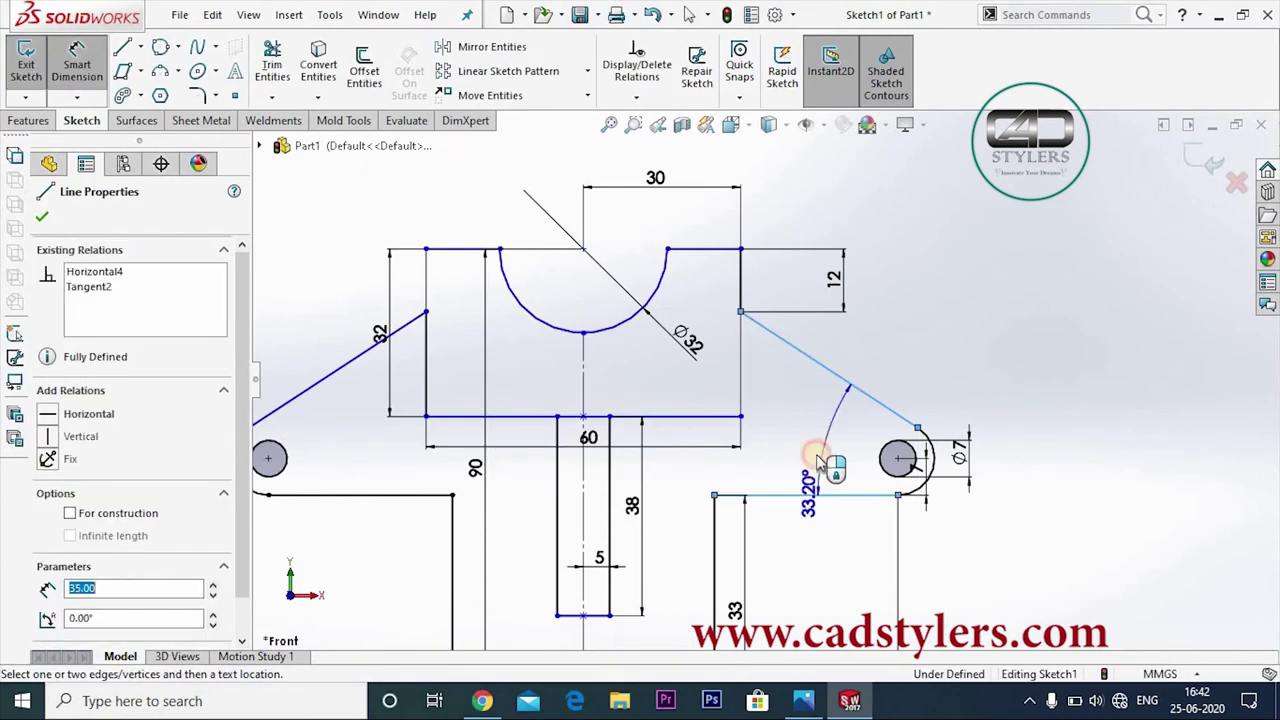
left_click(812, 460)
left_click(736, 449)
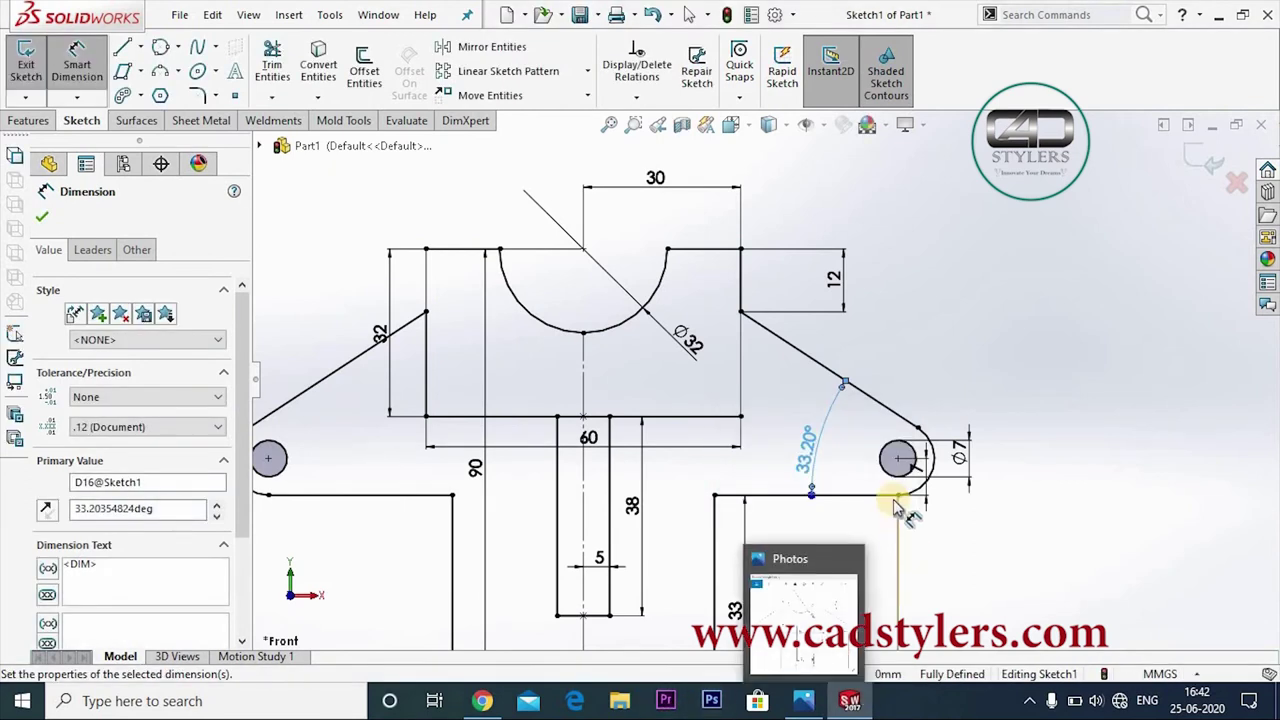
scroll(694, 429, "up", 2)
scroll(680, 425, "up", 1)
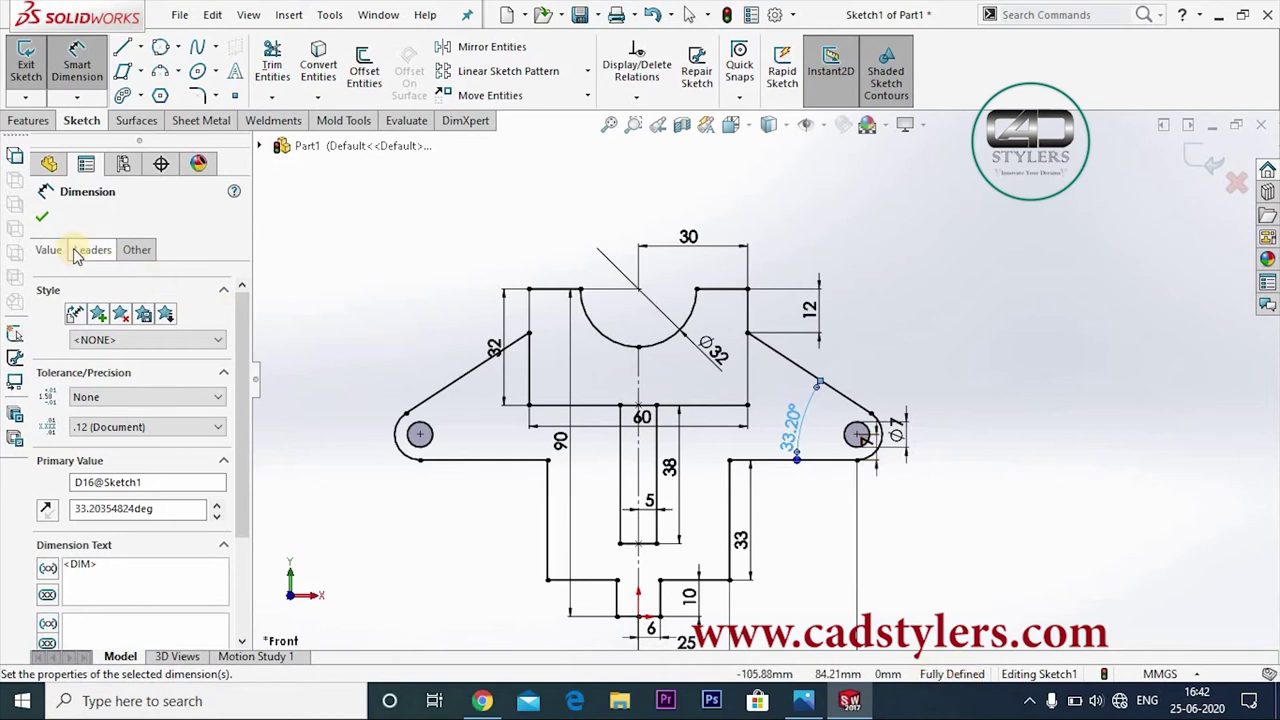
left_click(42, 217)
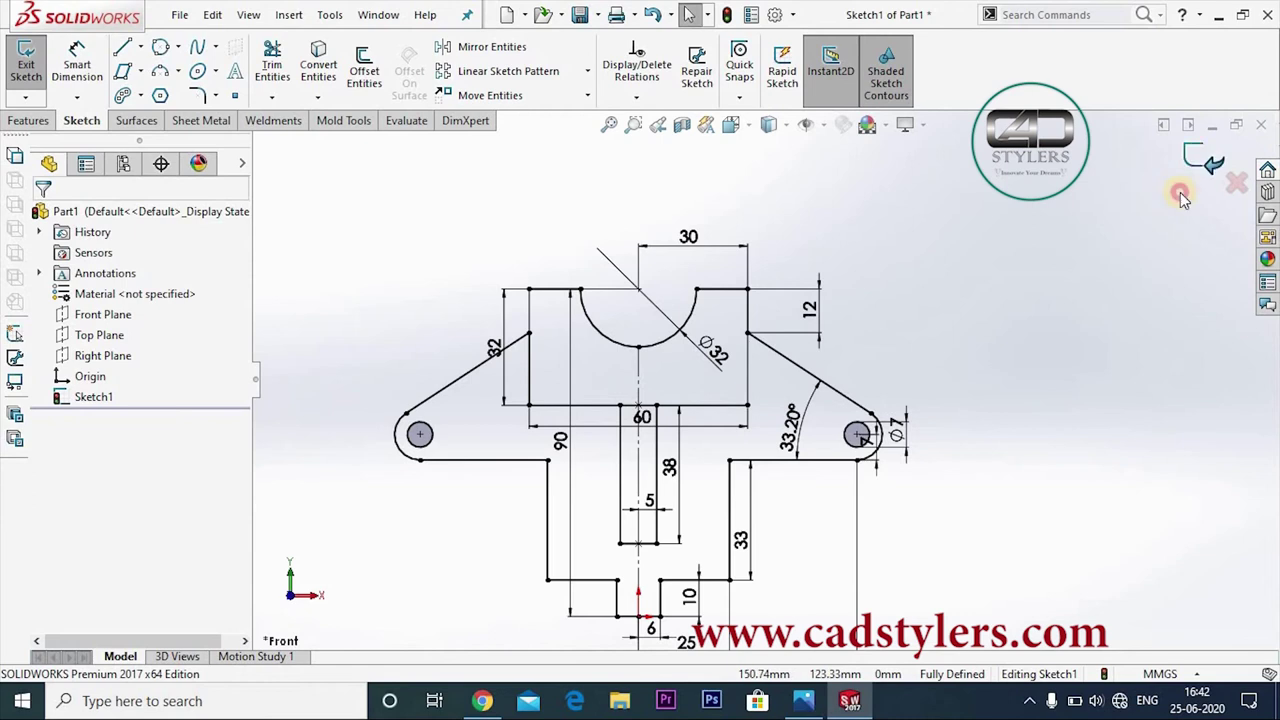
- Exit Sketch1, switch to trimetric view, and start a Boss-Extrude on Sketch1
left_click(1205, 158)
scroll(1023, 398, "up", 3)
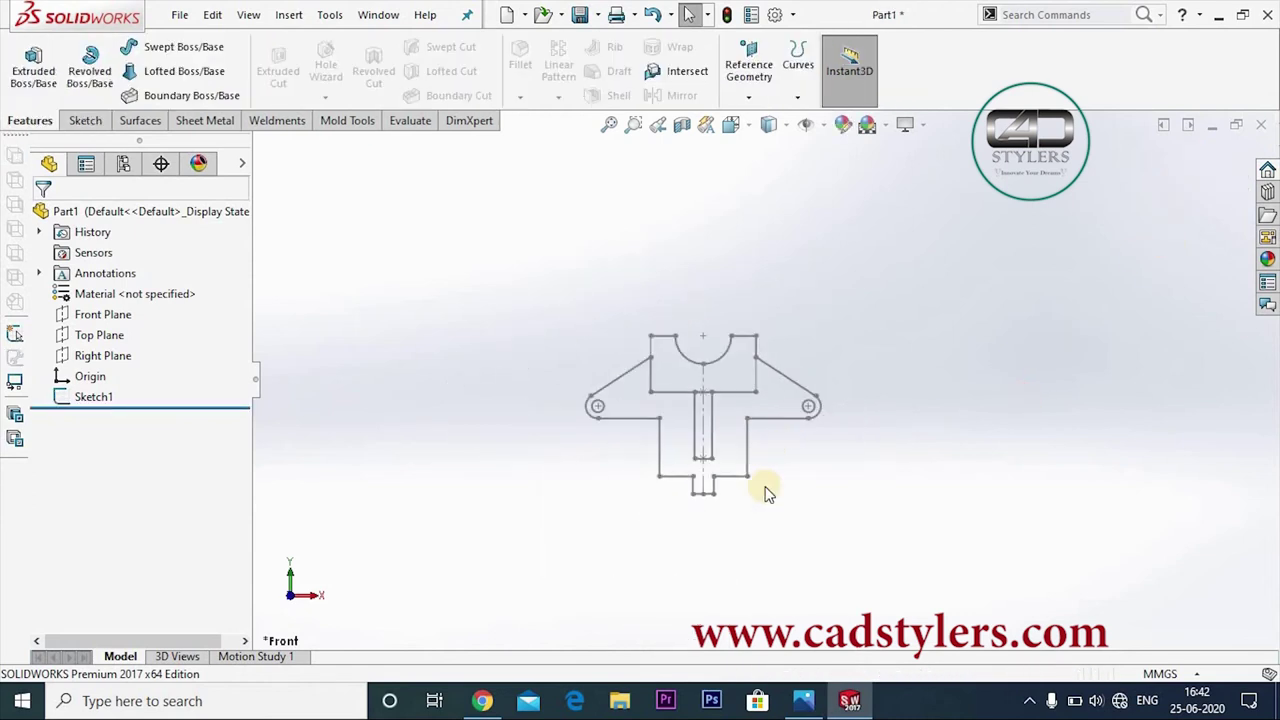
scroll(765, 495, "down", 2)
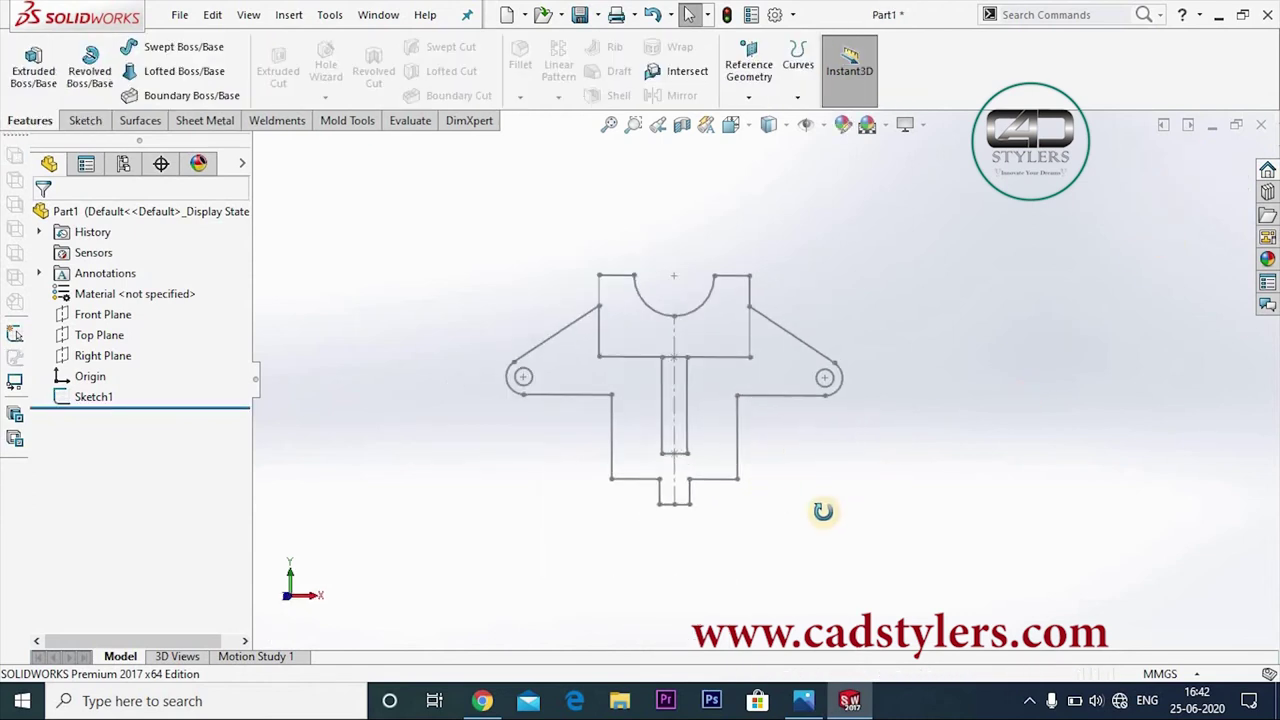
middle_click_drag(823, 509, 894, 486)
key("ctrl+1")
scroll(893, 487, "down", 3)
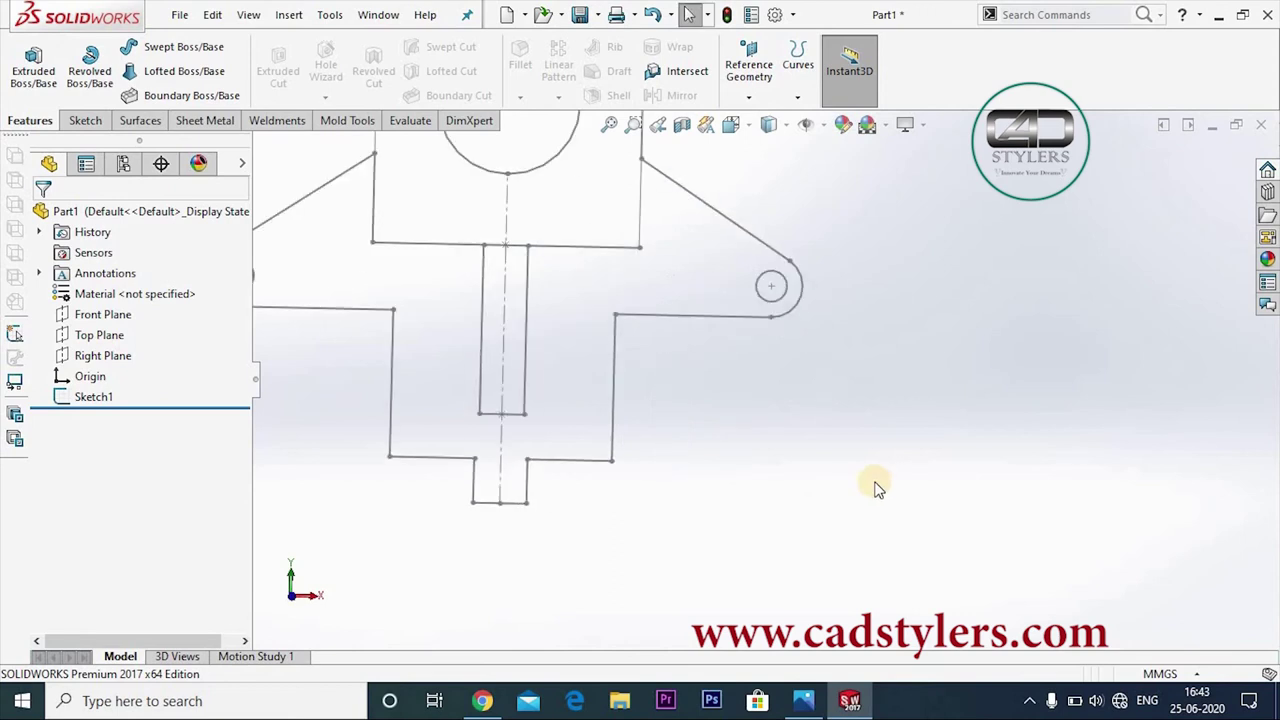
key("z")
key("ctrl+7")
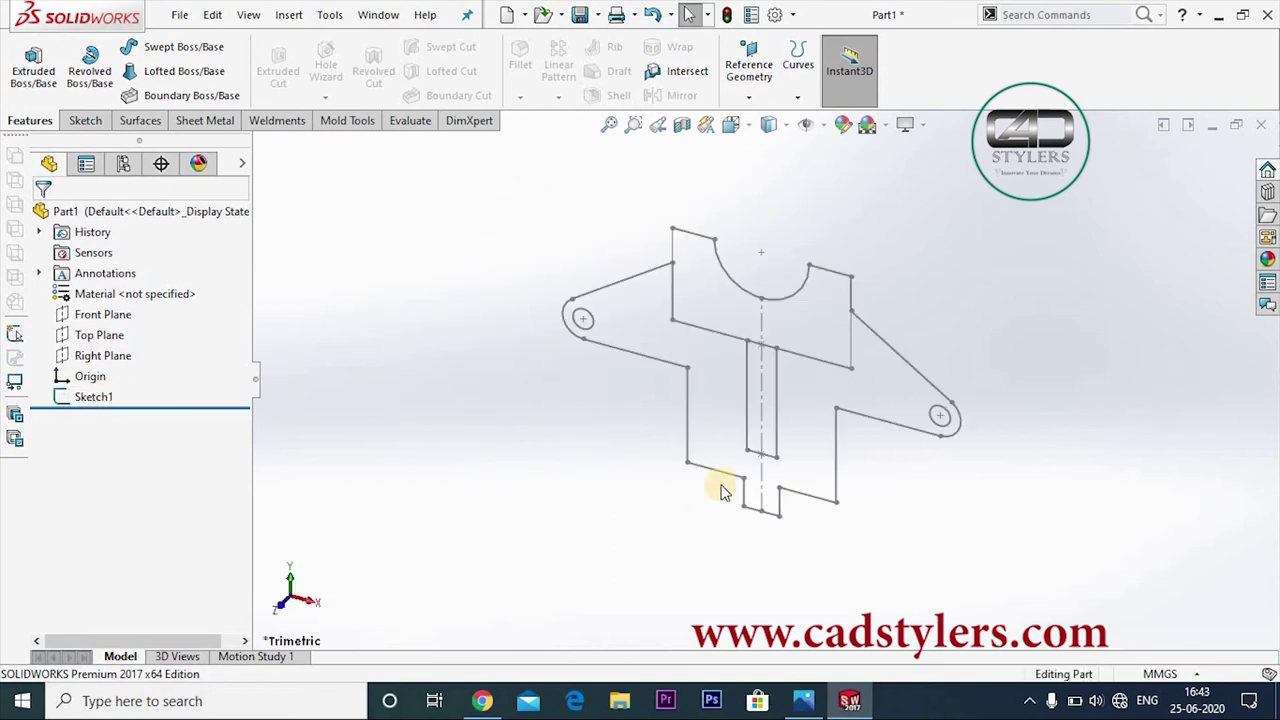
left_click(92, 398)
left_click(33, 65)
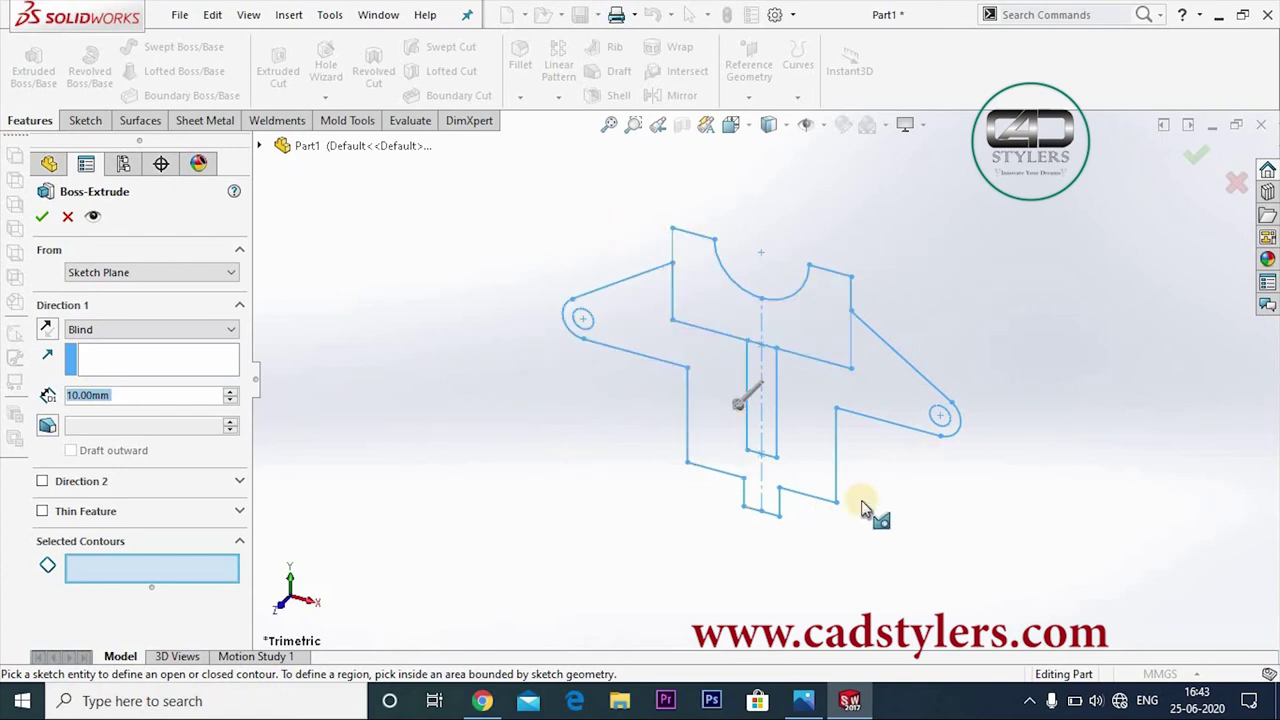
- Pick a single region, inspect the preview, then clear all selected contours
left_click(711, 354)
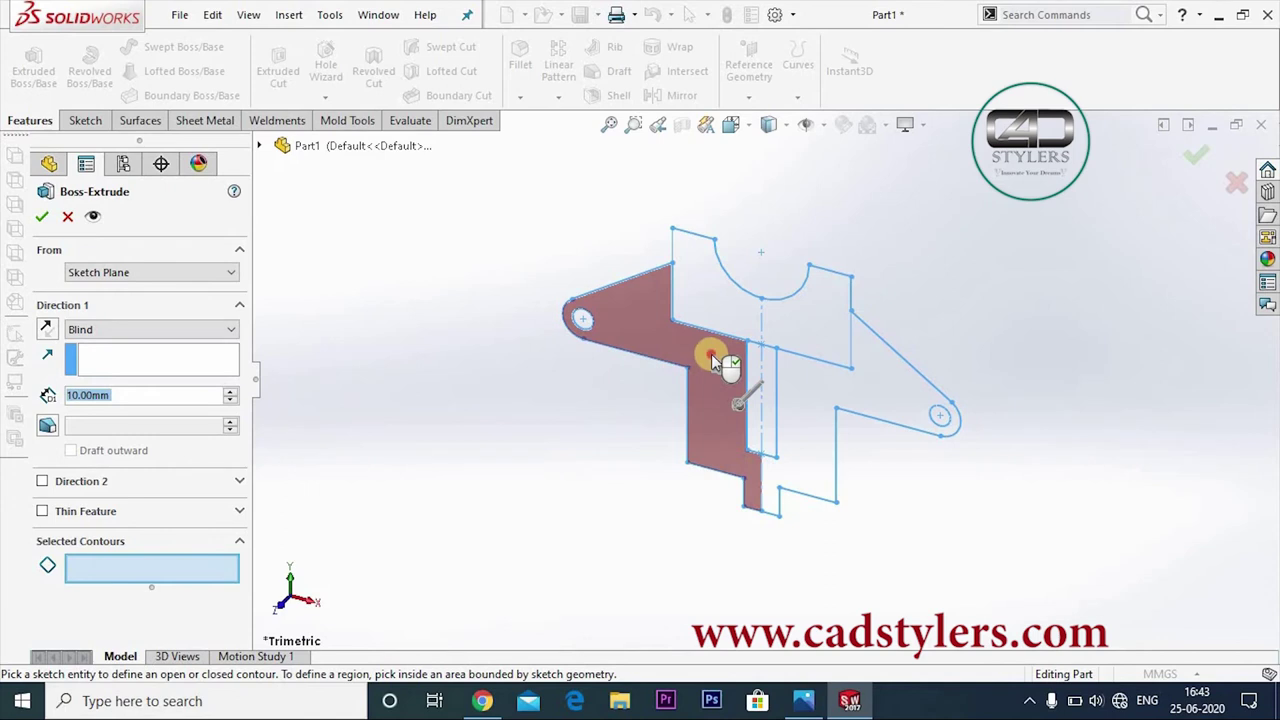
mouse_move(608, 531)
middle_mouse_down()
mouse_move(560, 549)
mouse_move(709, 401)
middle_mouse_up()
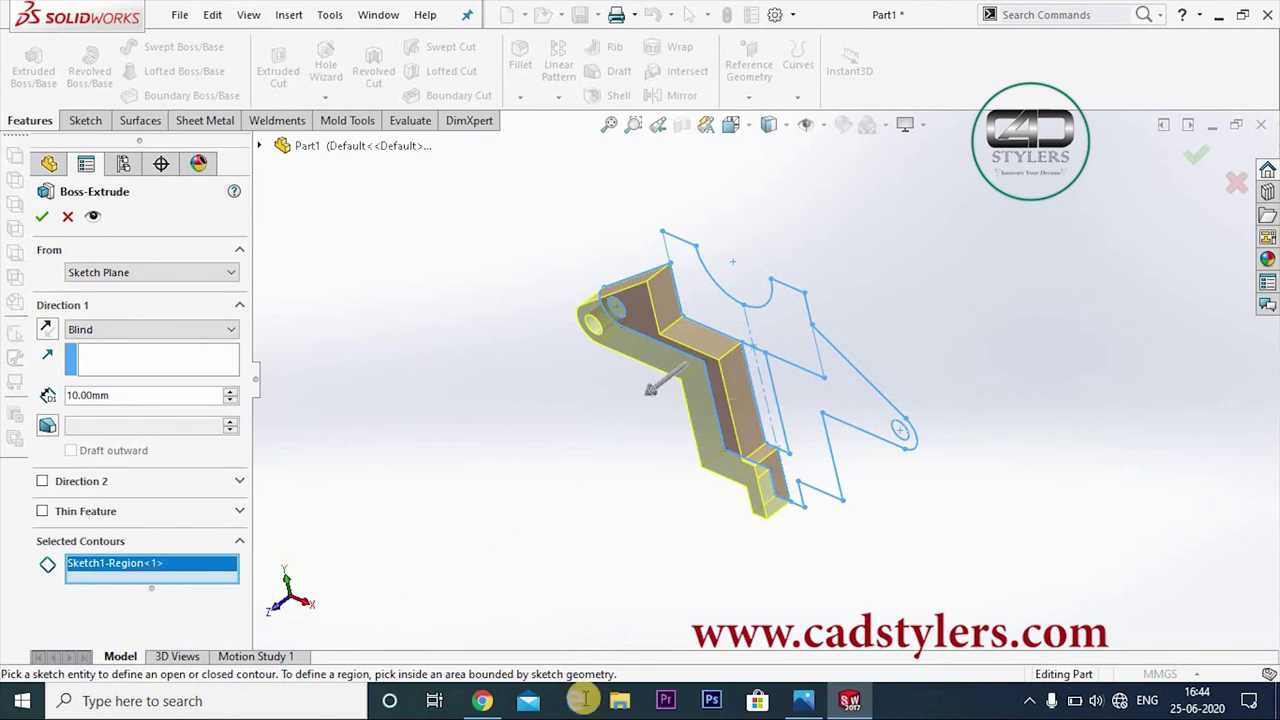
right_click(165, 564)
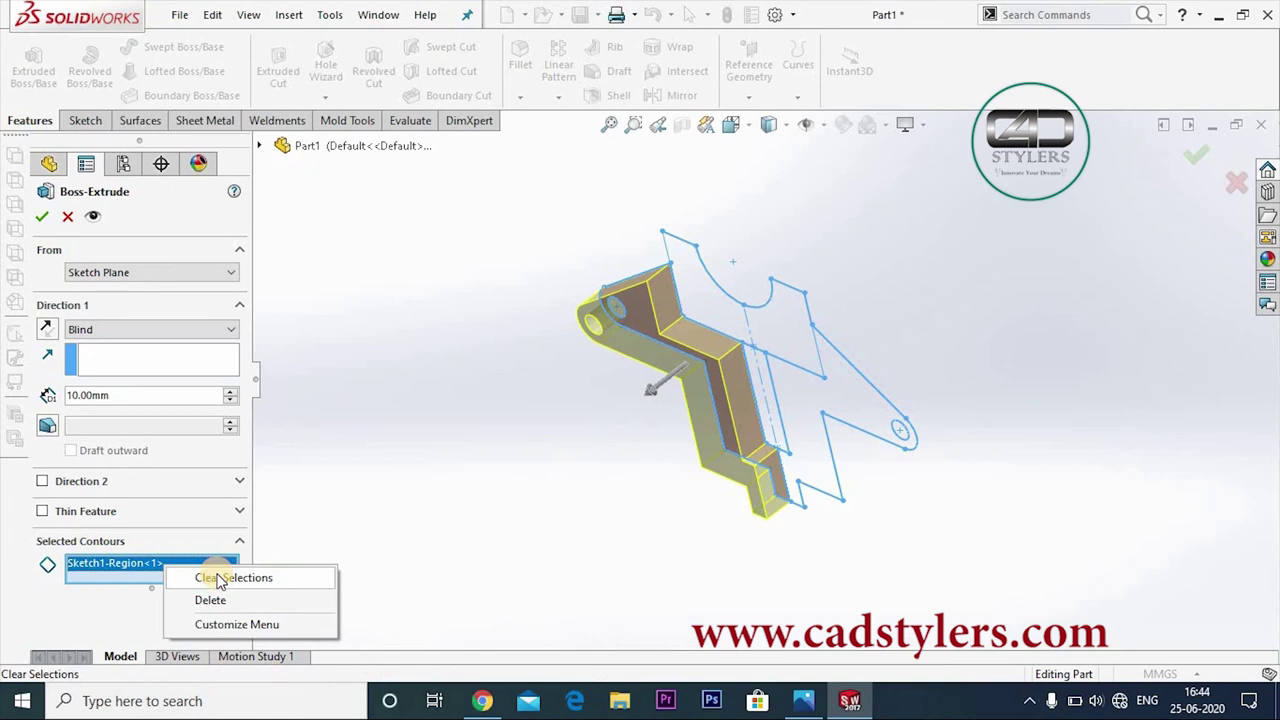
left_click(218, 578)
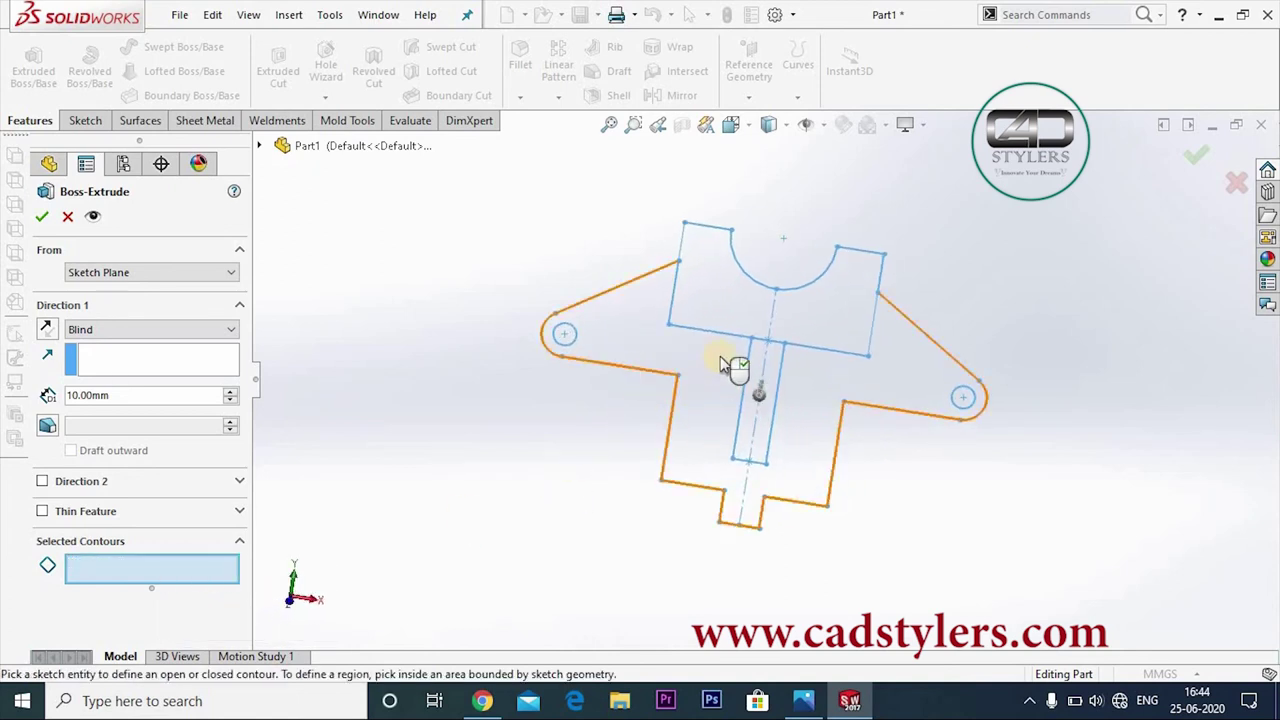
- Add all six bracket regions, Sketch1-Region<1> to <6>, as extrude contours
middle_click_drag(643, 530, 531, 537)
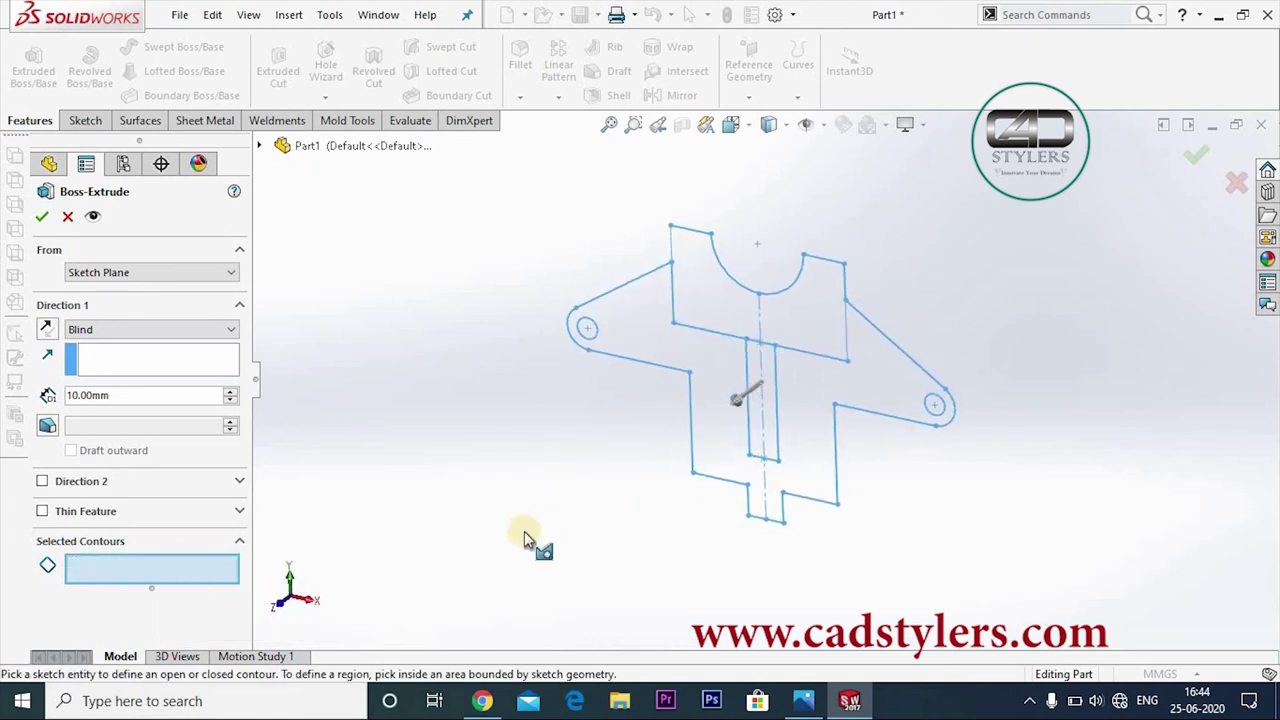
left_click(797, 413)
left_click(690, 345)
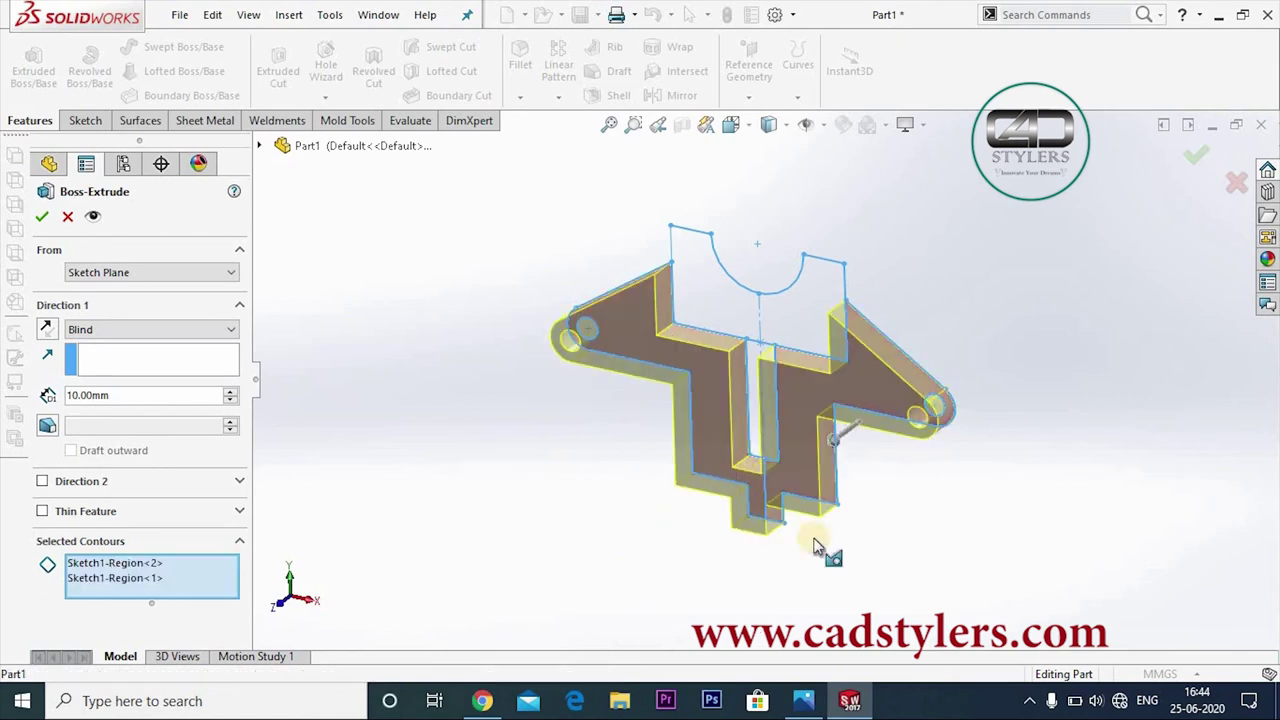
scroll(763, 434, "down", 5)
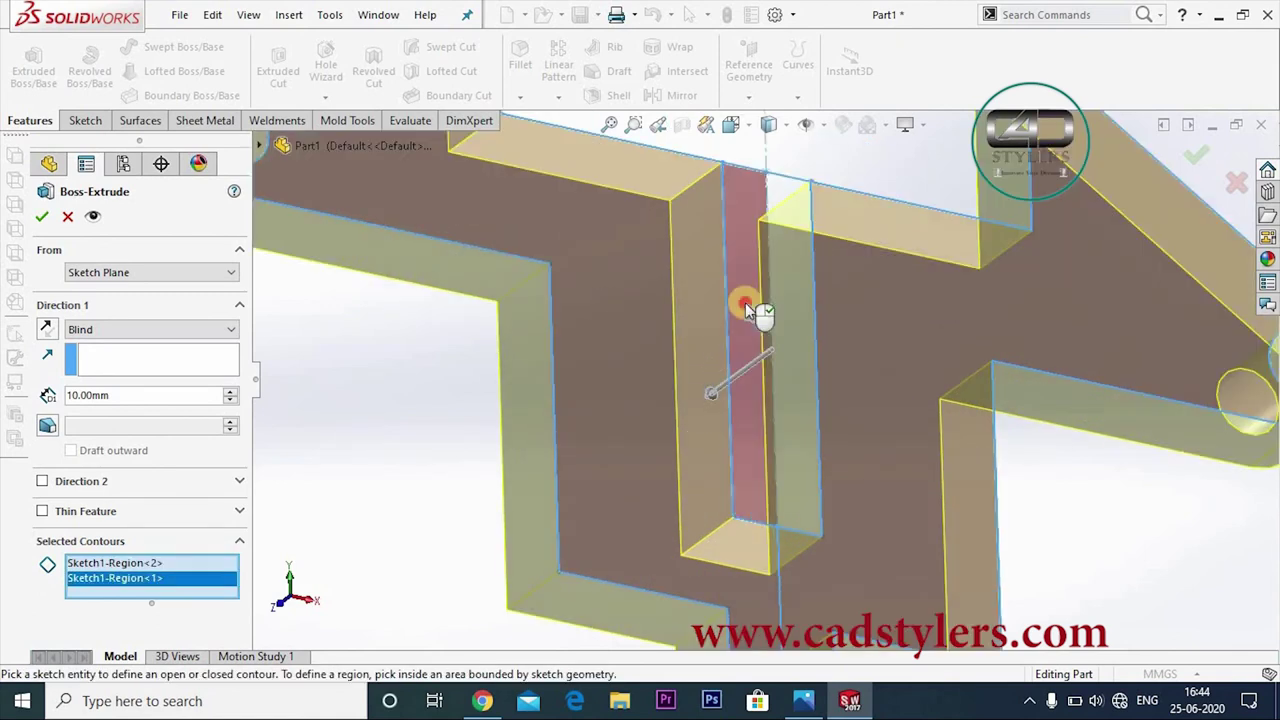
left_click(745, 302)
left_click(777, 190)
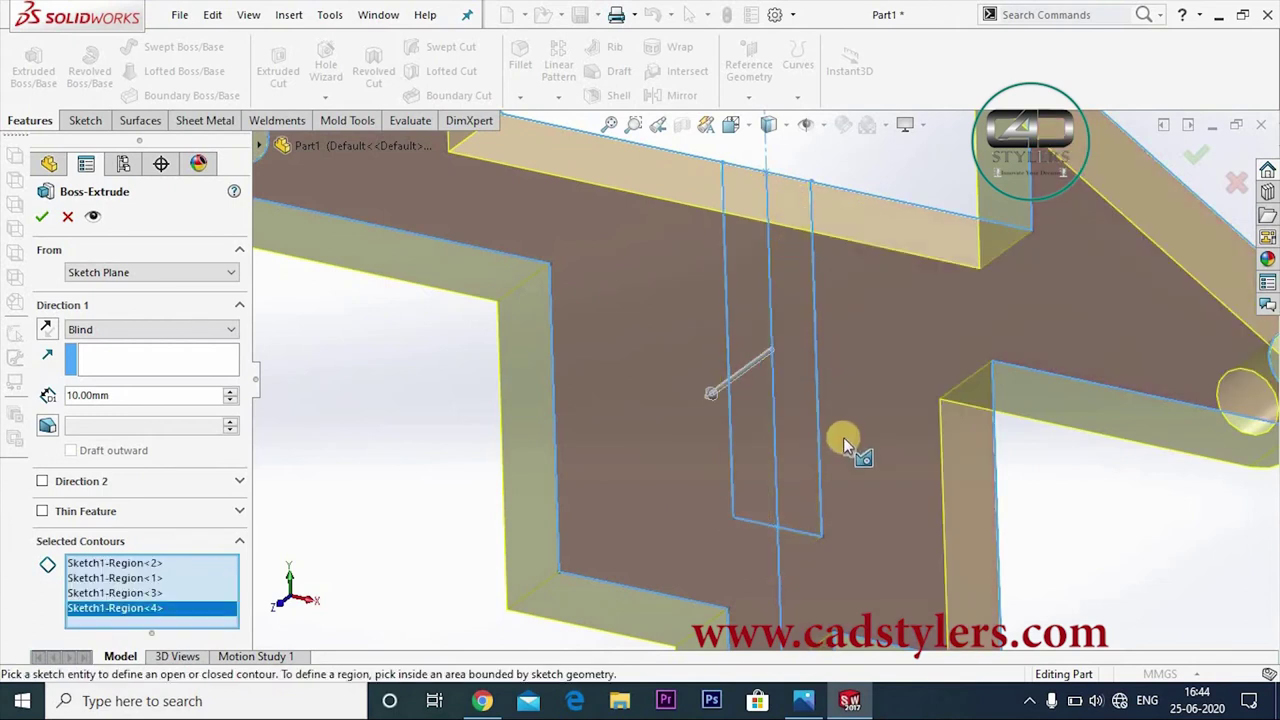
scroll(843, 437, "up", 5)
middle_click_drag(954, 443, 832, 250)
left_click(832, 250)
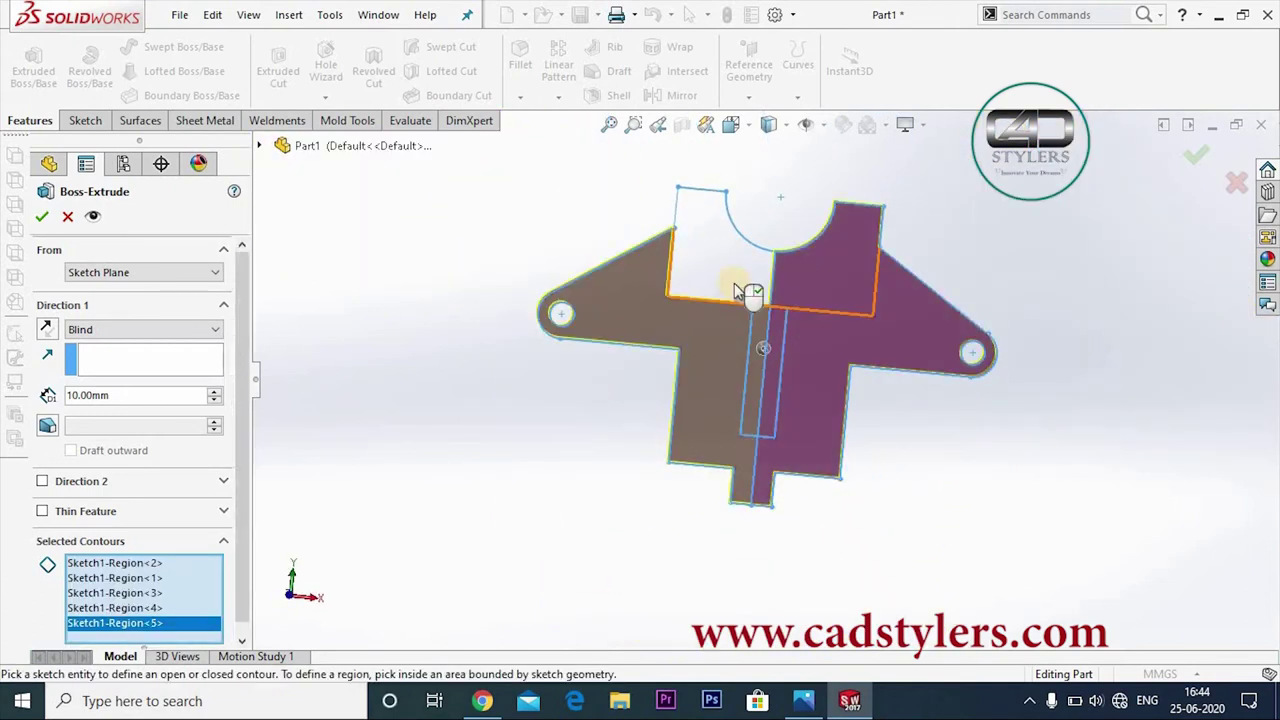
left_click(734, 283)
mouse_move(1023, 414)
middle_mouse_down()
mouse_move(939, 492)
mouse_move(957, 446)
mouse_move(846, 534)
mouse_move(971, 436)
mouse_move(1026, 414)
mouse_move(953, 437)
mouse_move(986, 416)
middle_mouse_up()
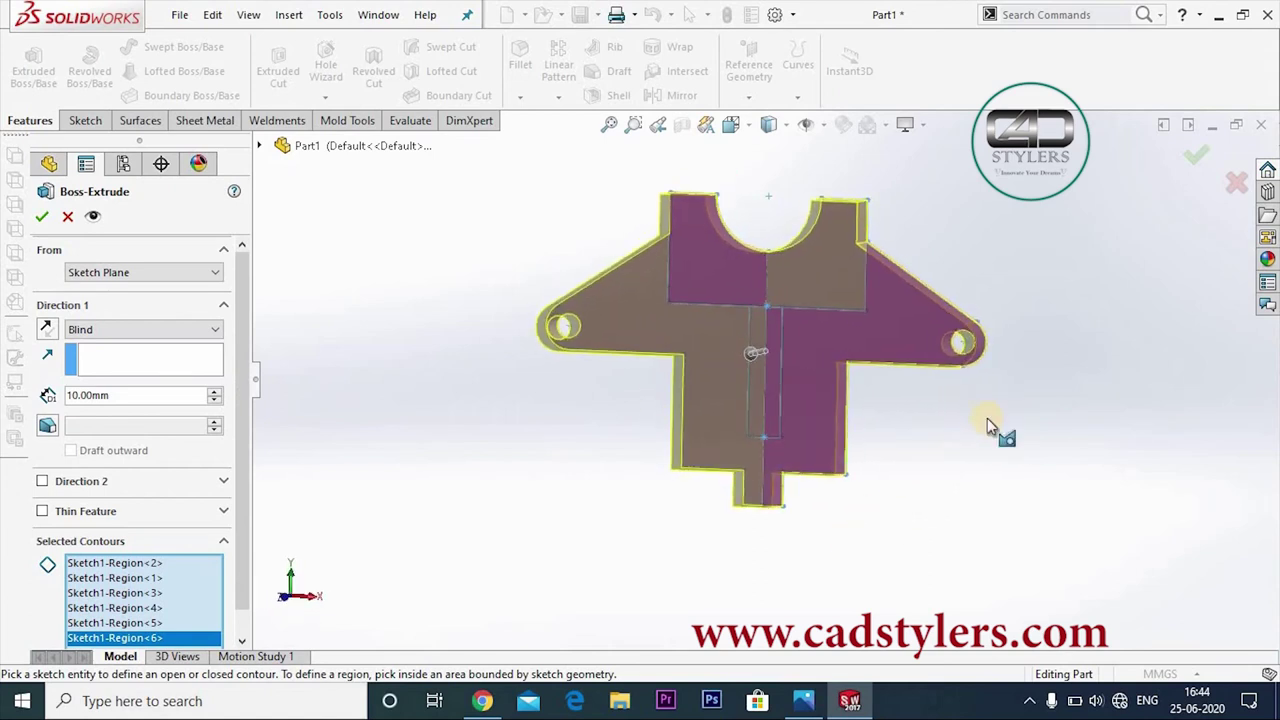
- Keep the Blind end condition and set the extrude depth to 30 mm
scroll(245, 371, "down", 1)
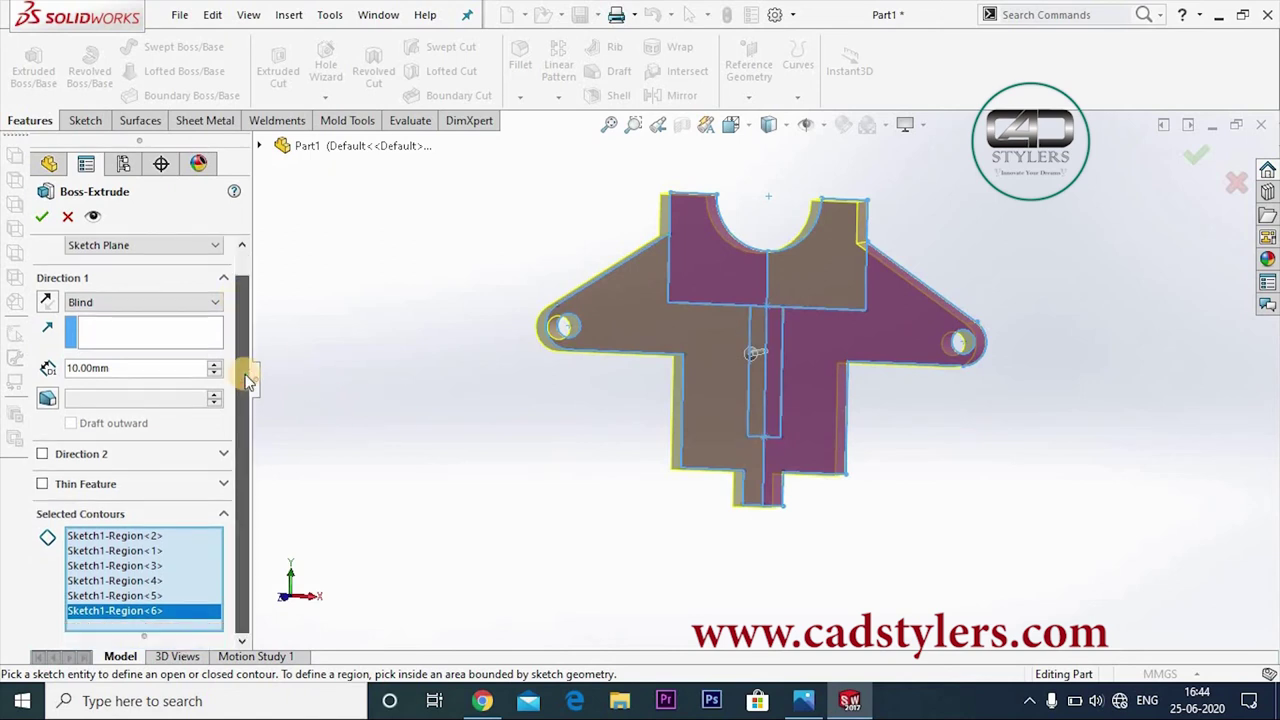
middle_click_drag(537, 457, 155, 371)
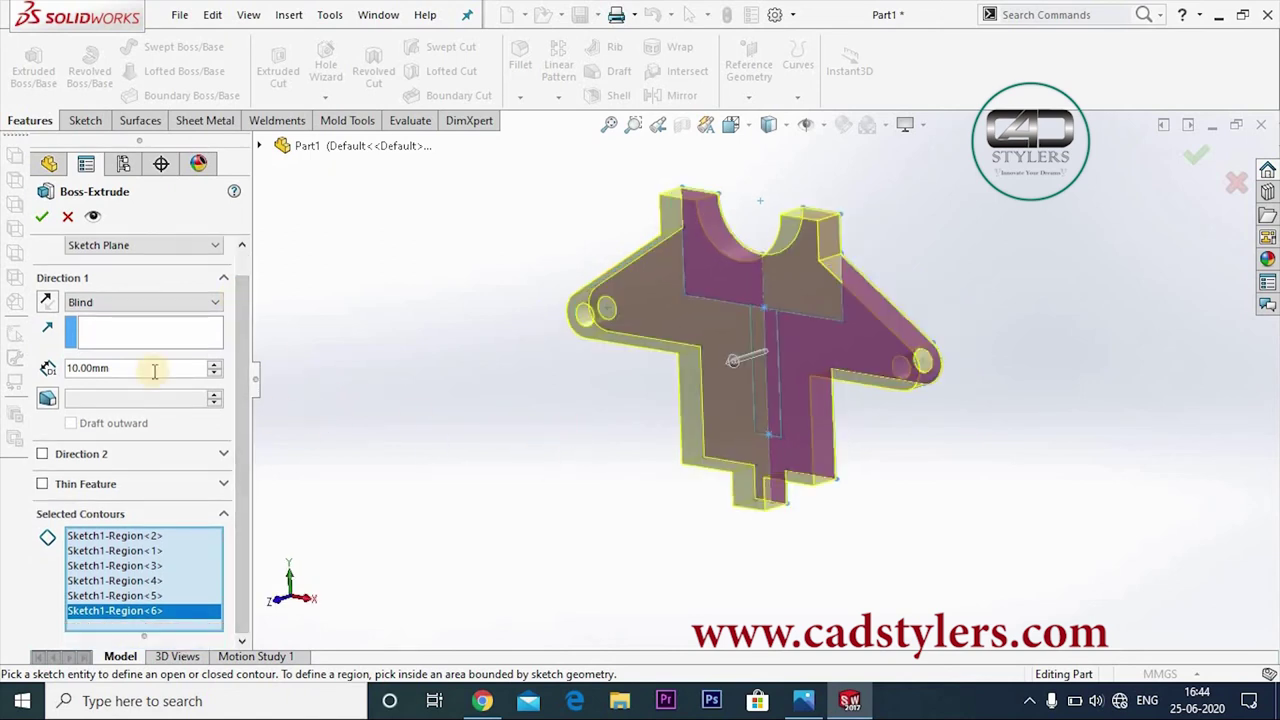
left_click(139, 302)
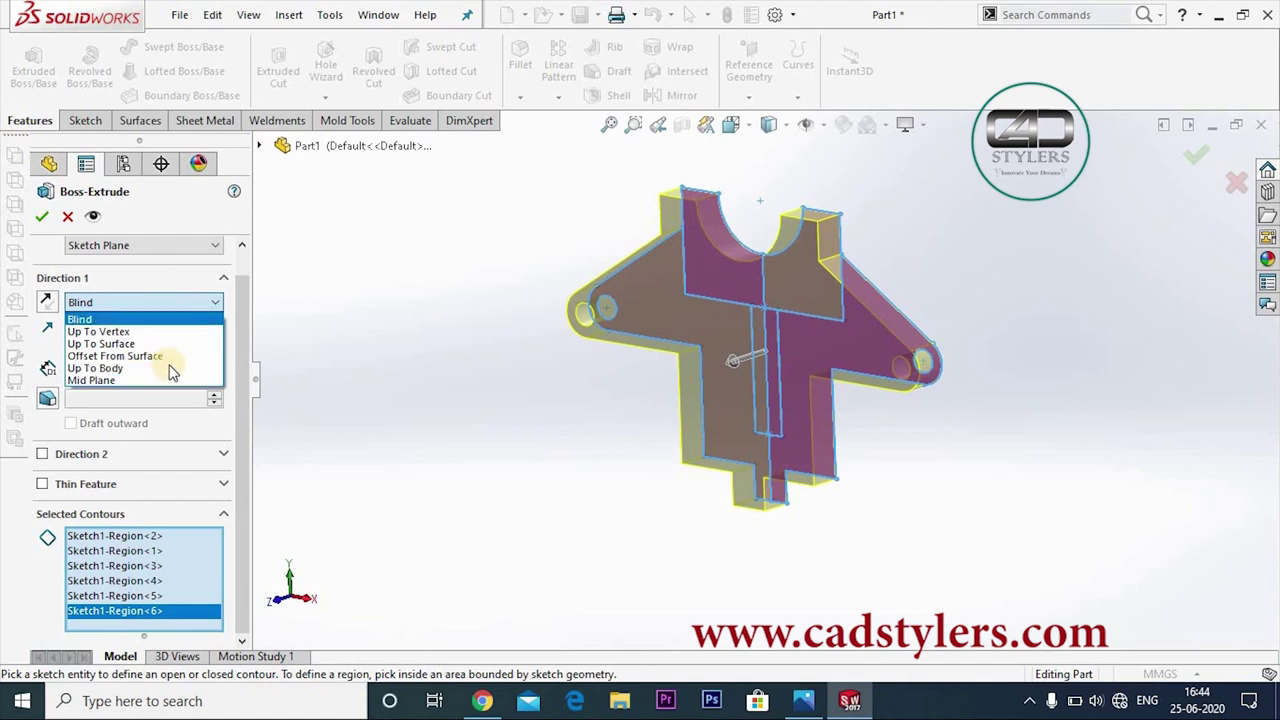
left_click(134, 316)
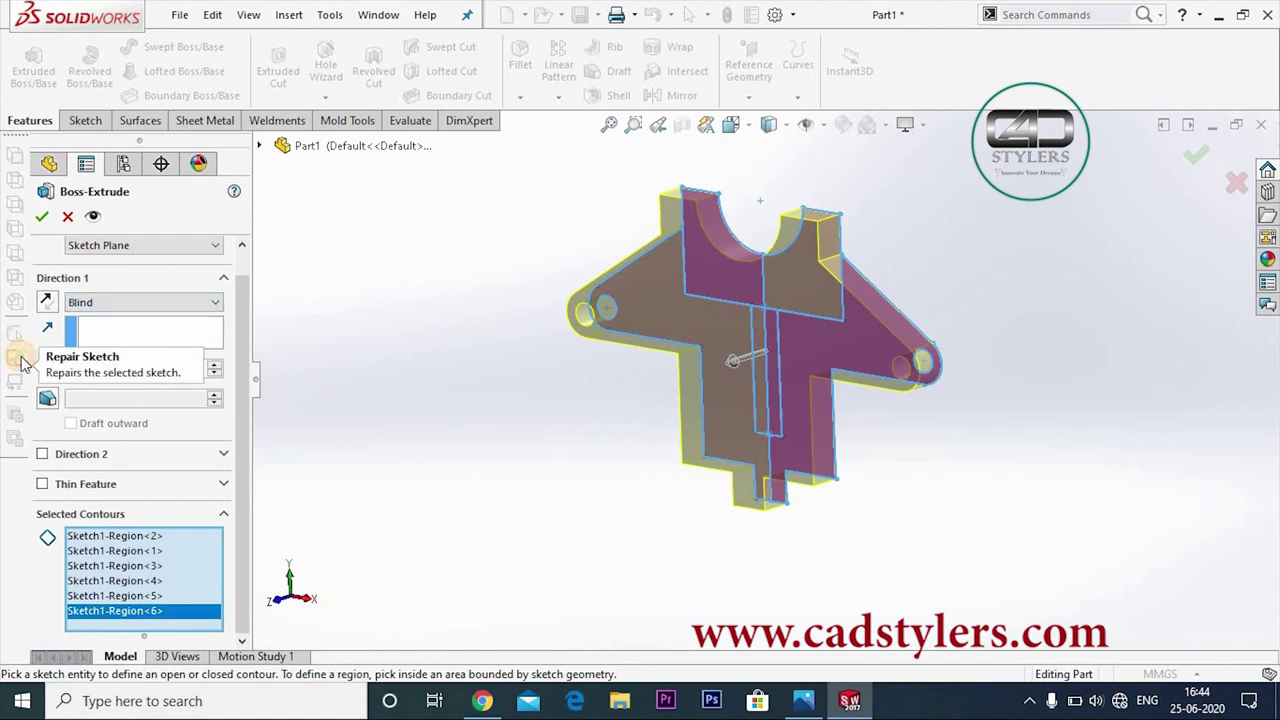
type("30.00mm")
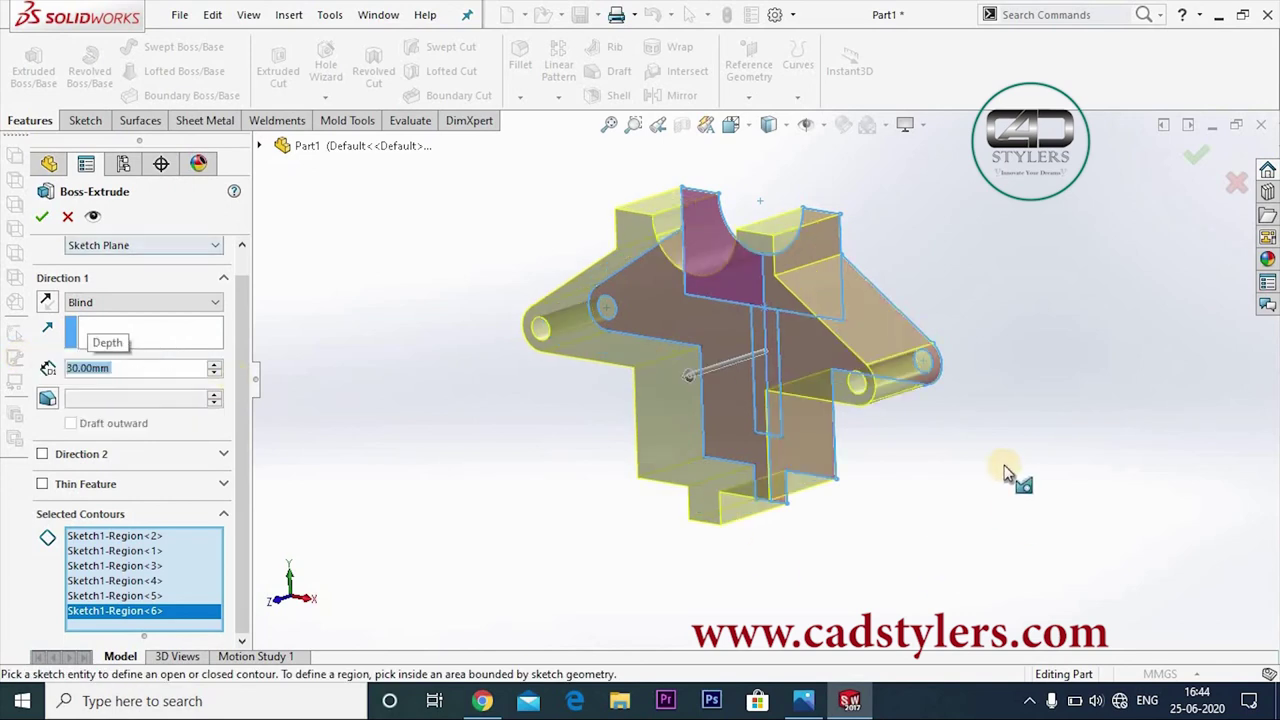
middle_click_drag(1000, 475, 944, 532)
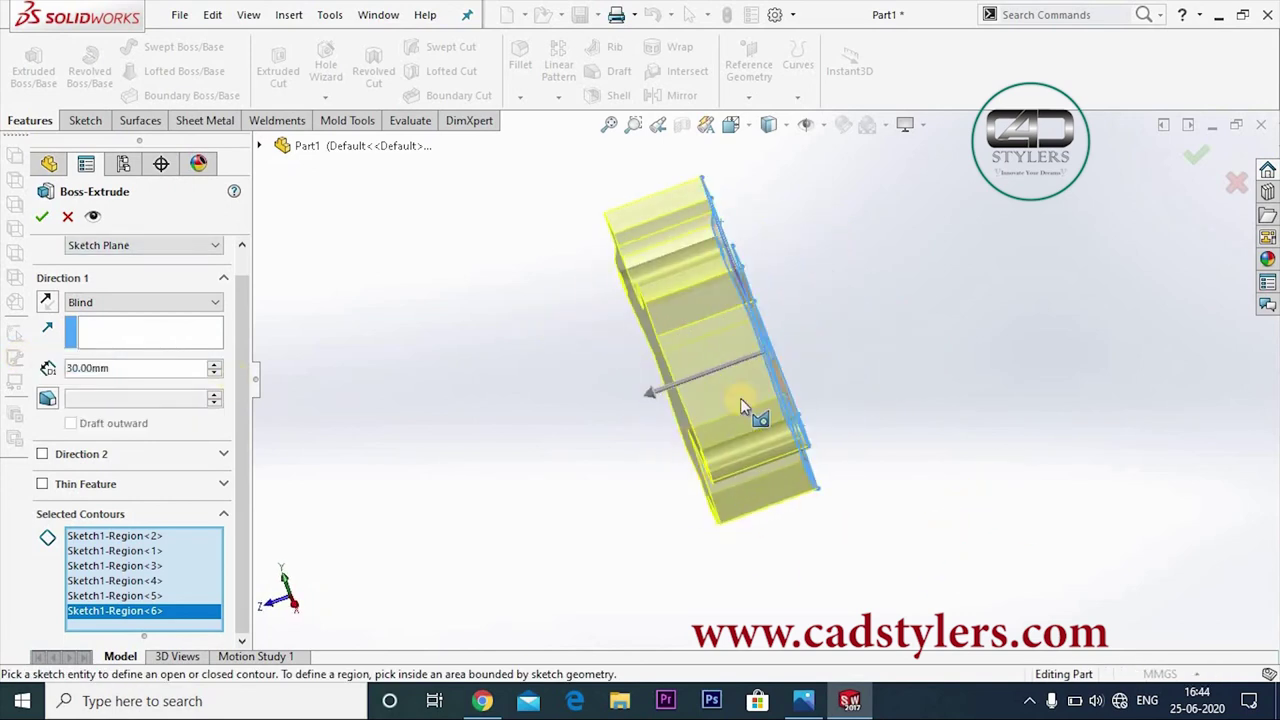
left_click(119, 368)
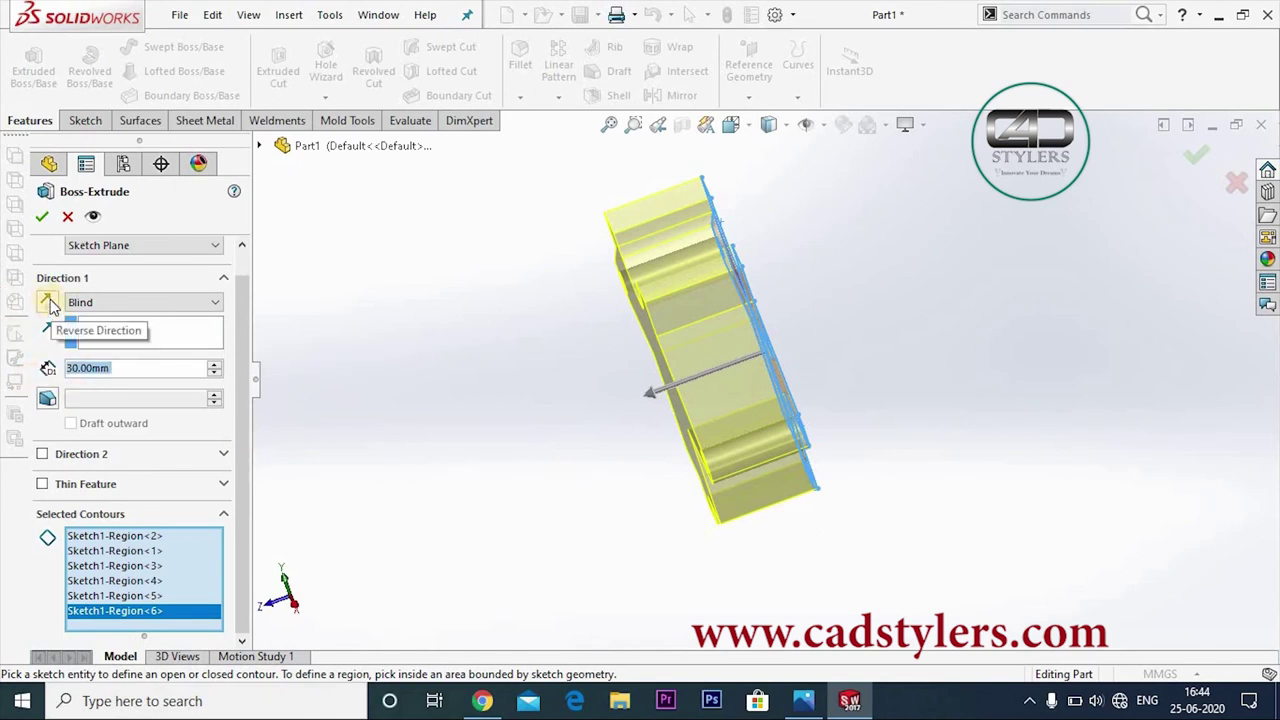
- Reverse the extrusion direction to the other side of the sketch
left_click(47, 302)
left_click(47, 302)
left_click(47, 302)
left_click(166, 304)
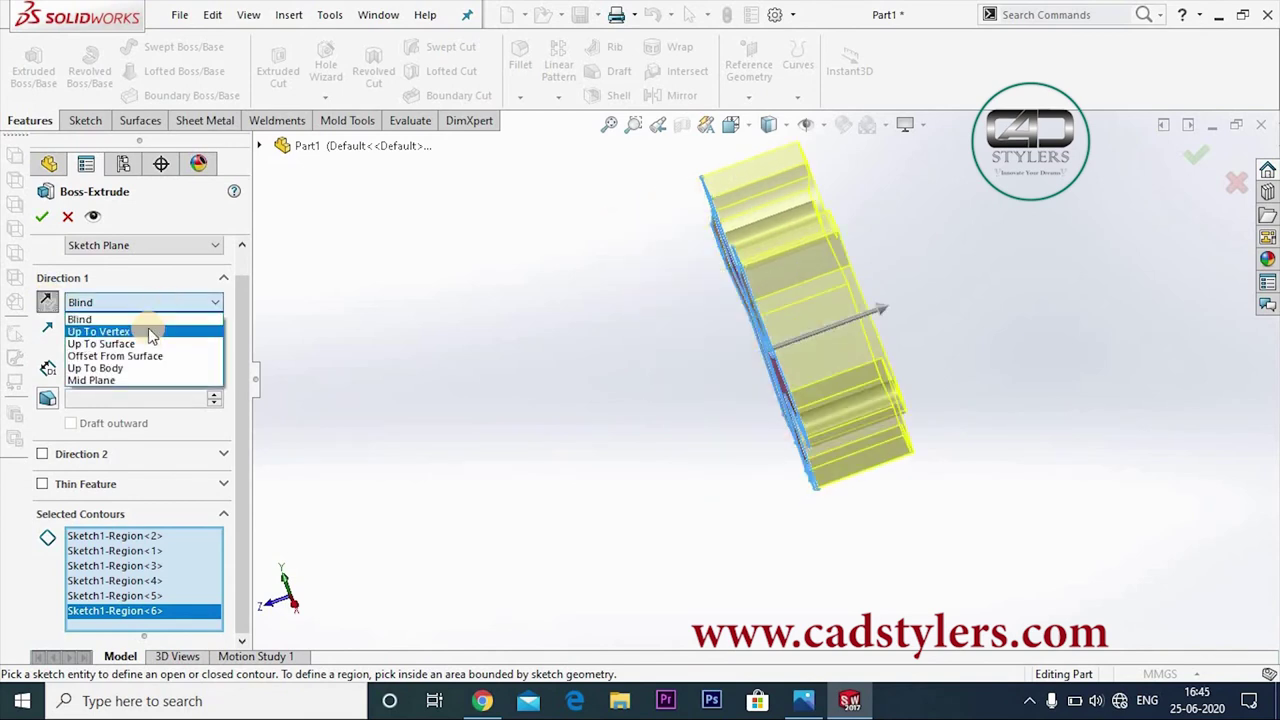
- Try the Up To Vertex and Up To Surface end conditions for the boss extrude
left_click(148, 333)
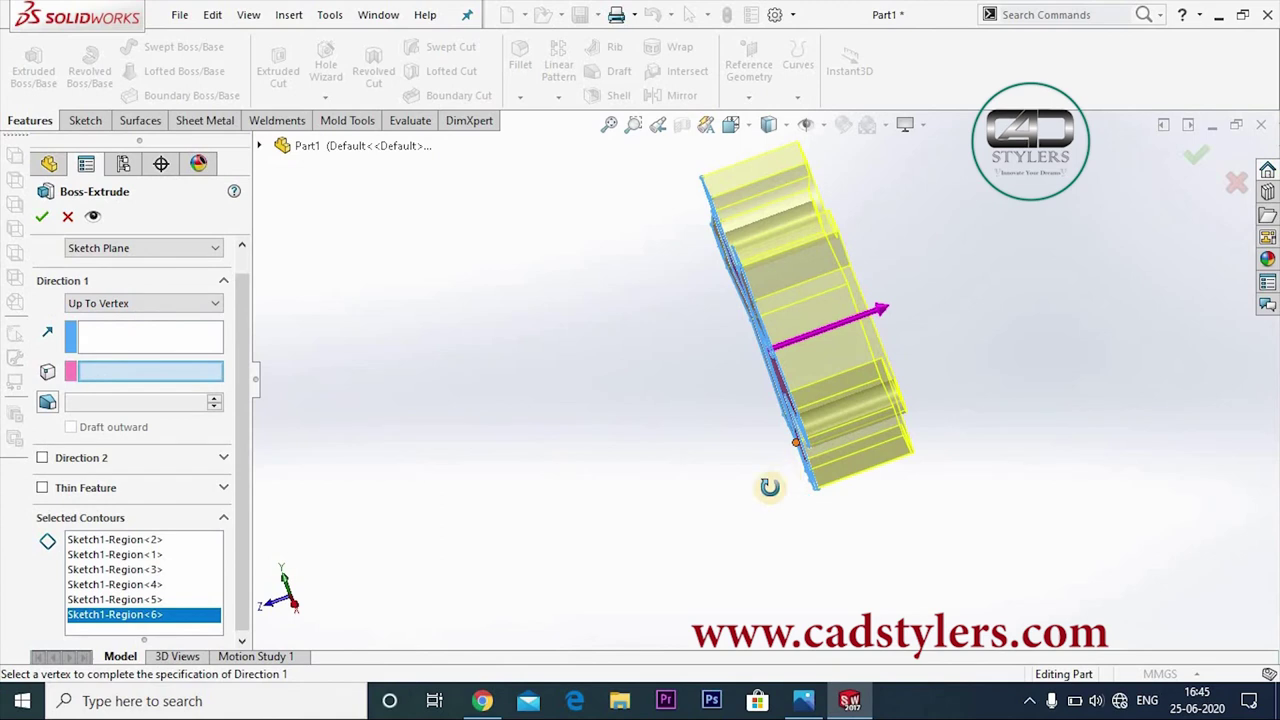
middle_click_drag(766, 483, 420, 347)
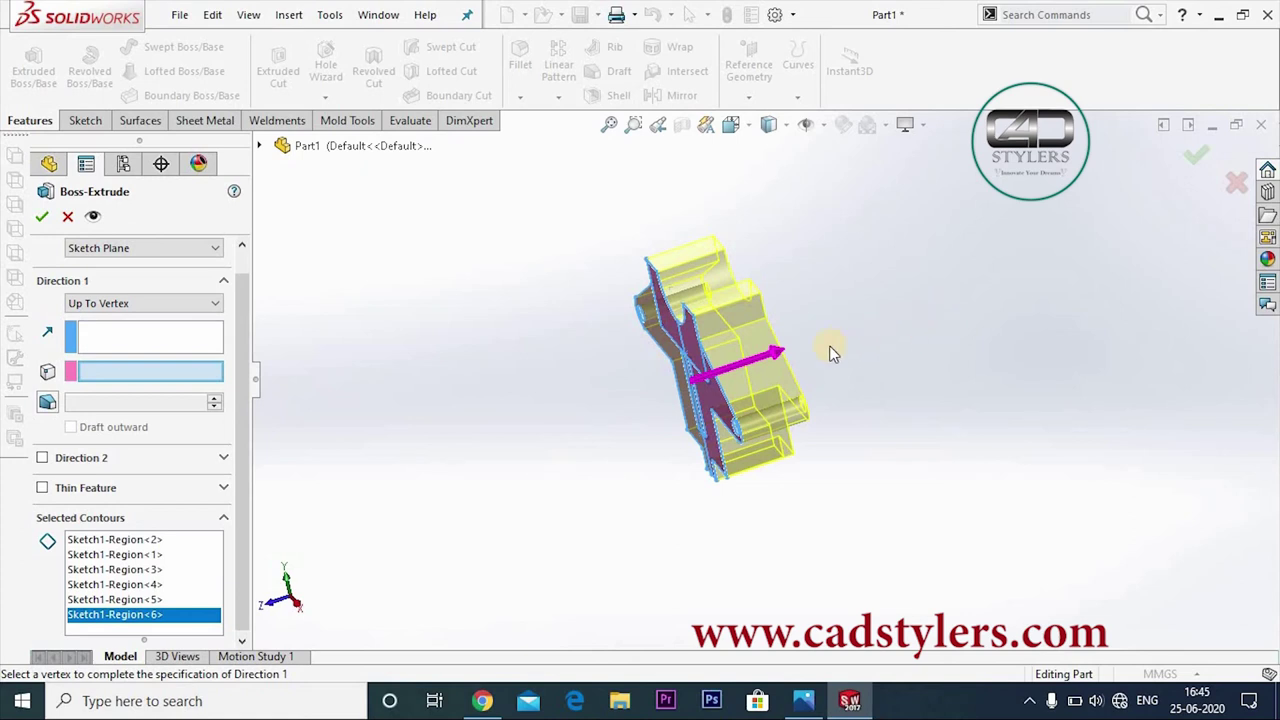
left_click(163, 302)
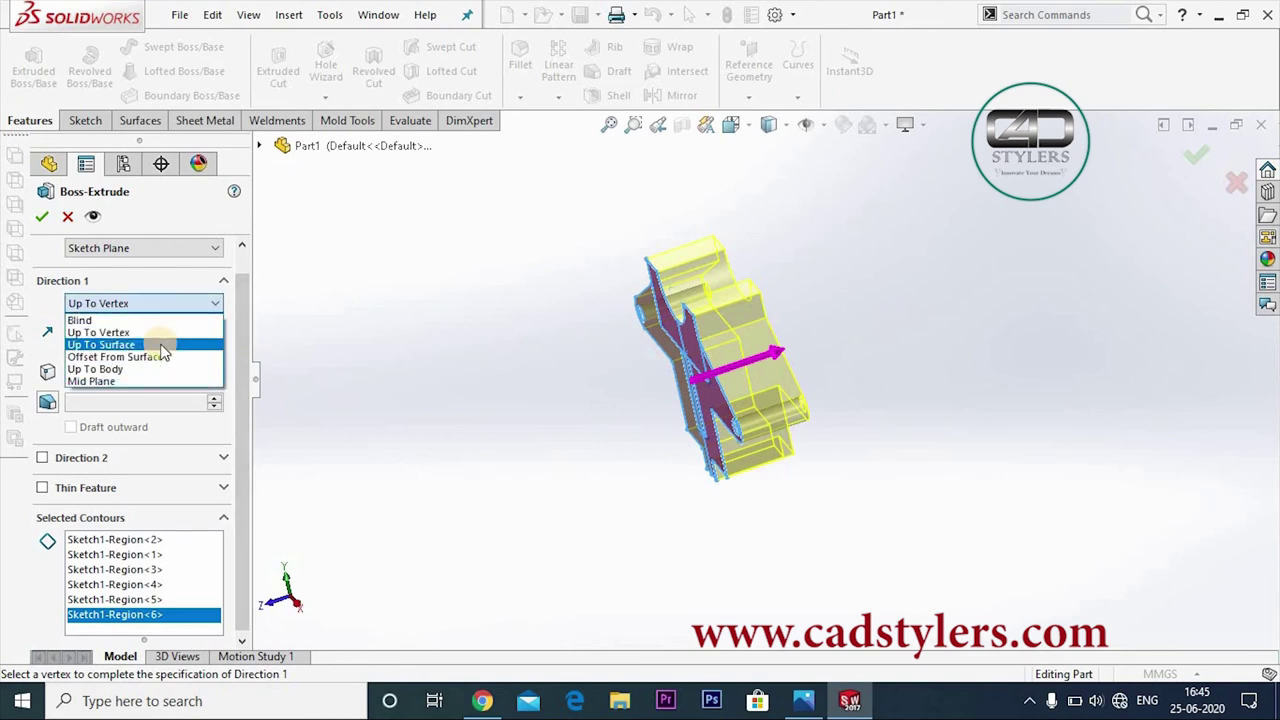
left_click(161, 346)
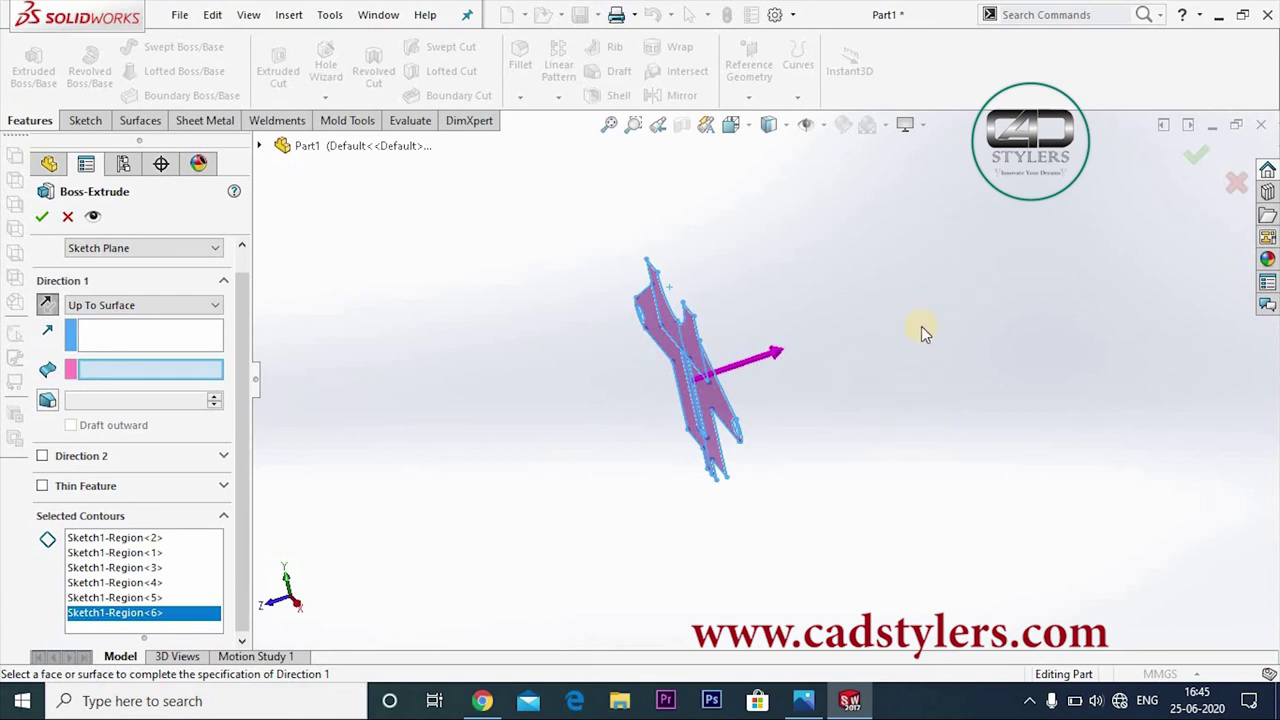
- Set the end condition to Offset From Surface with a 30 mm offset
left_click(187, 313)
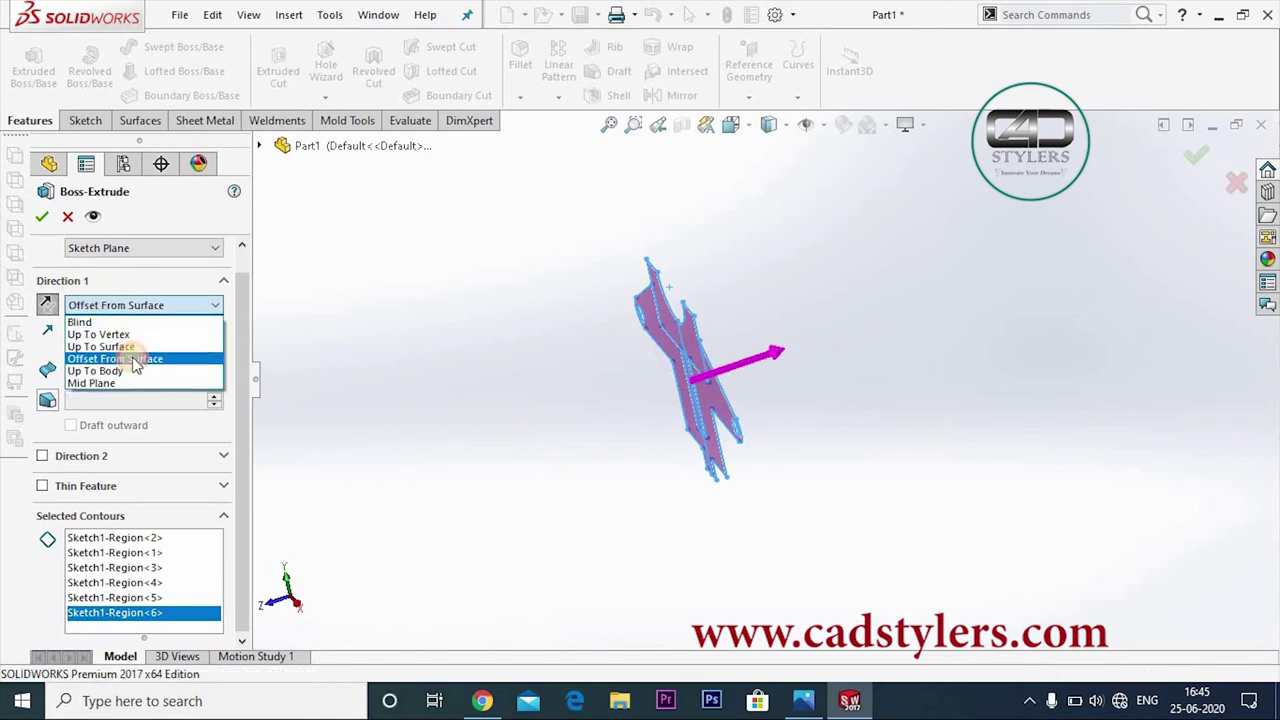
left_click(136, 359)
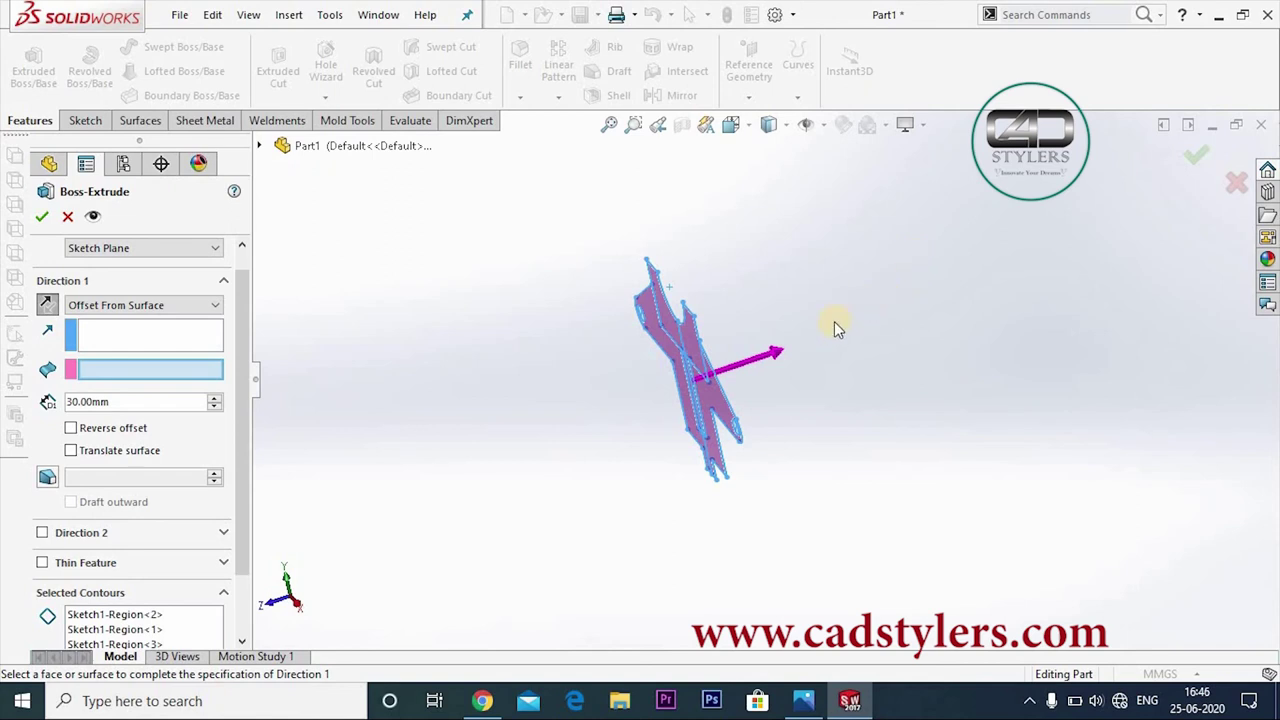
left_click(136, 375)
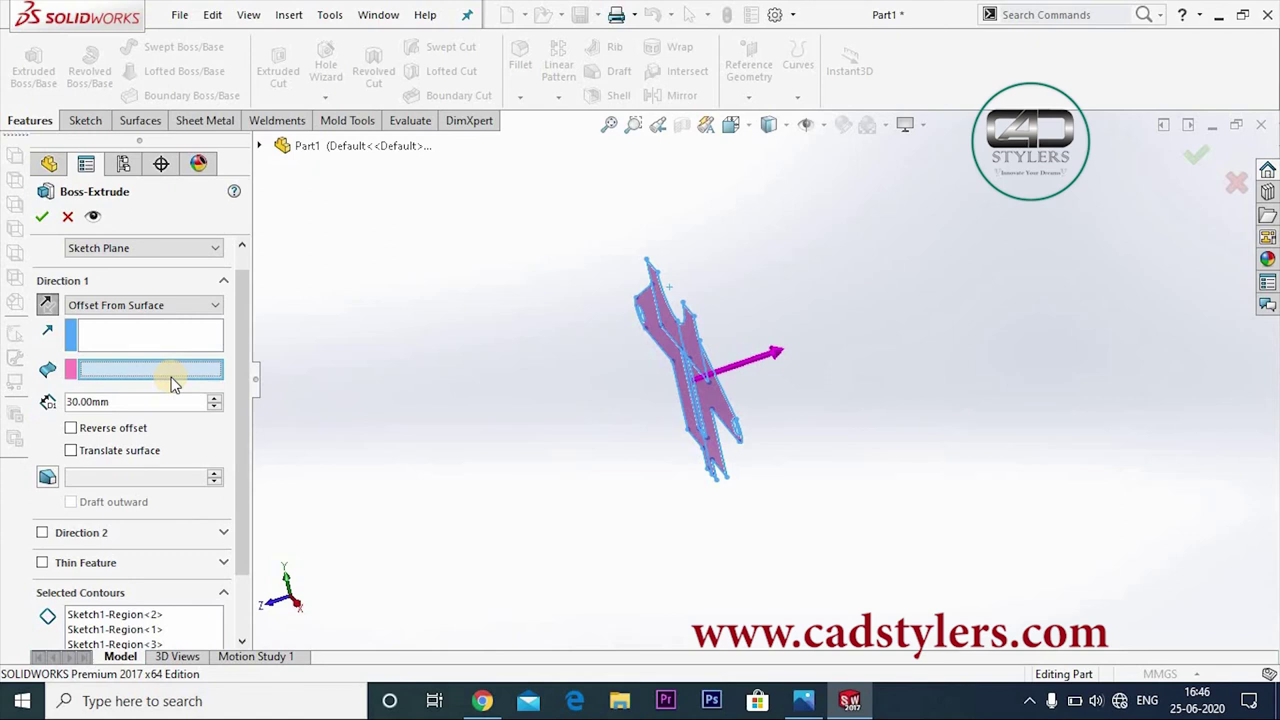
left_click(178, 306)
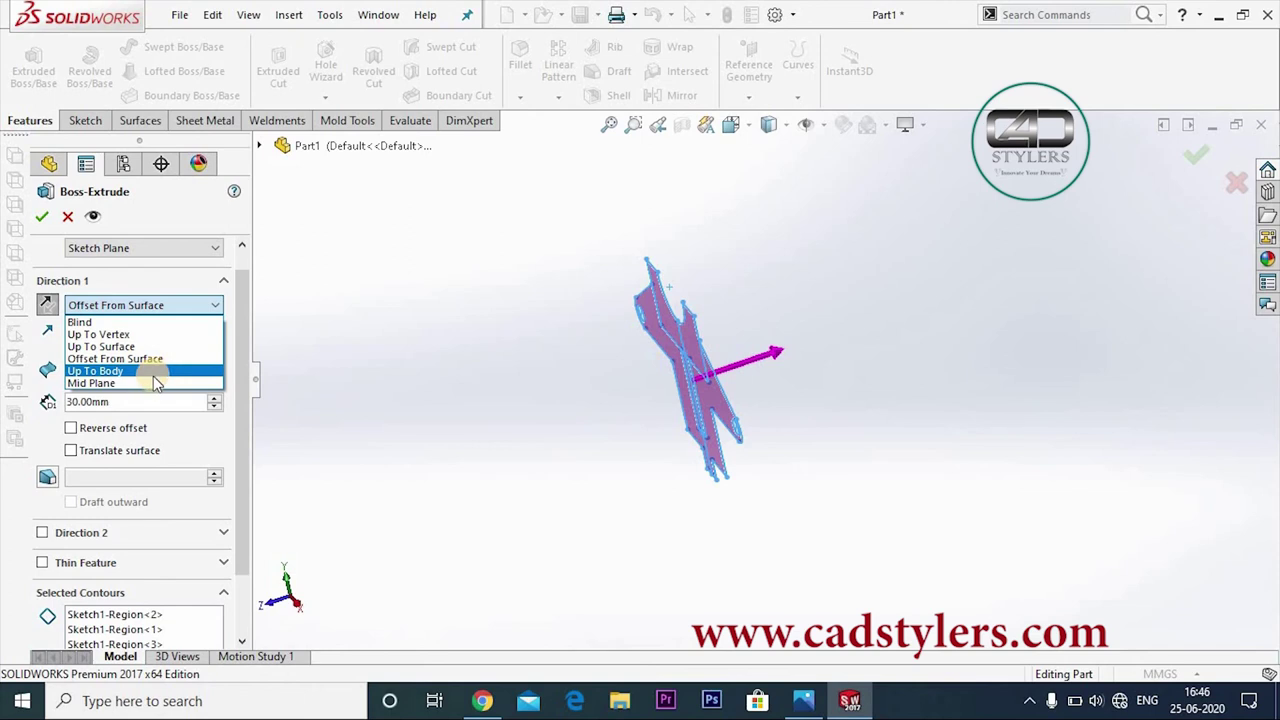
- Switch the boss extrude to Mid Plane with a 40 mm depth
left_click(151, 382)
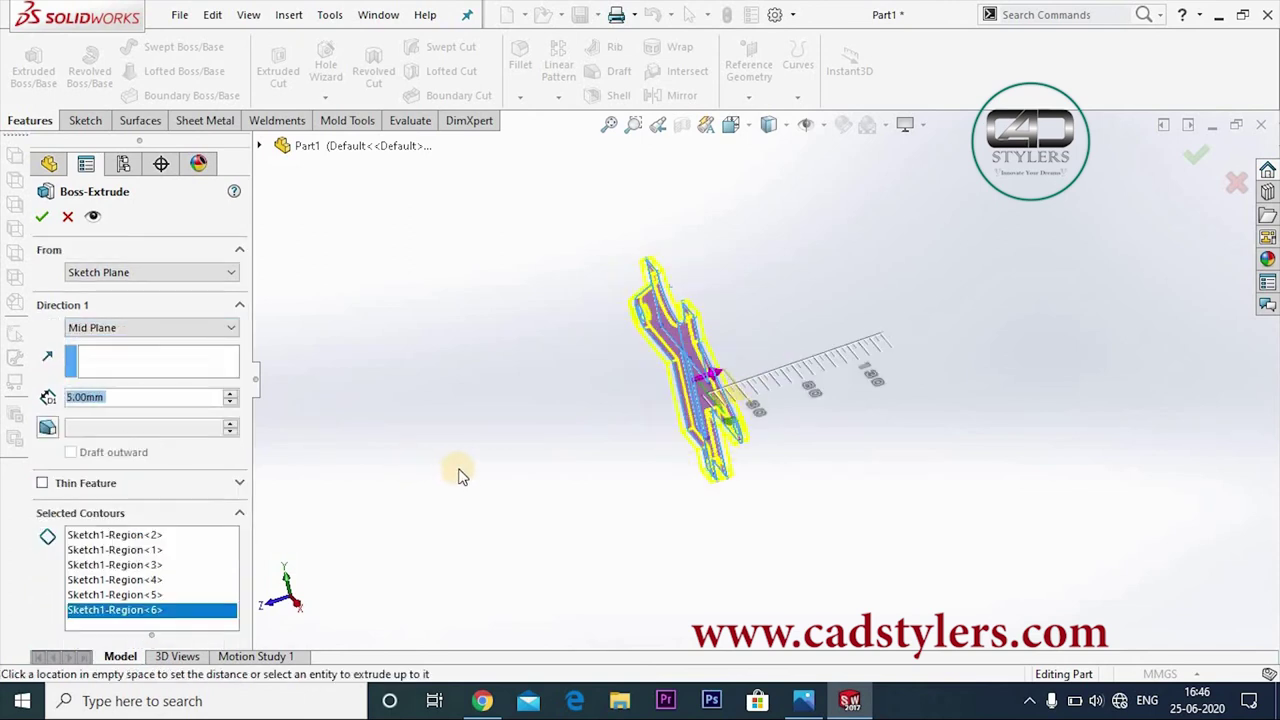
mouse_move(465, 461)
middle_mouse_down()
mouse_move(486, 471)
mouse_move(451, 480)
middle_mouse_up()
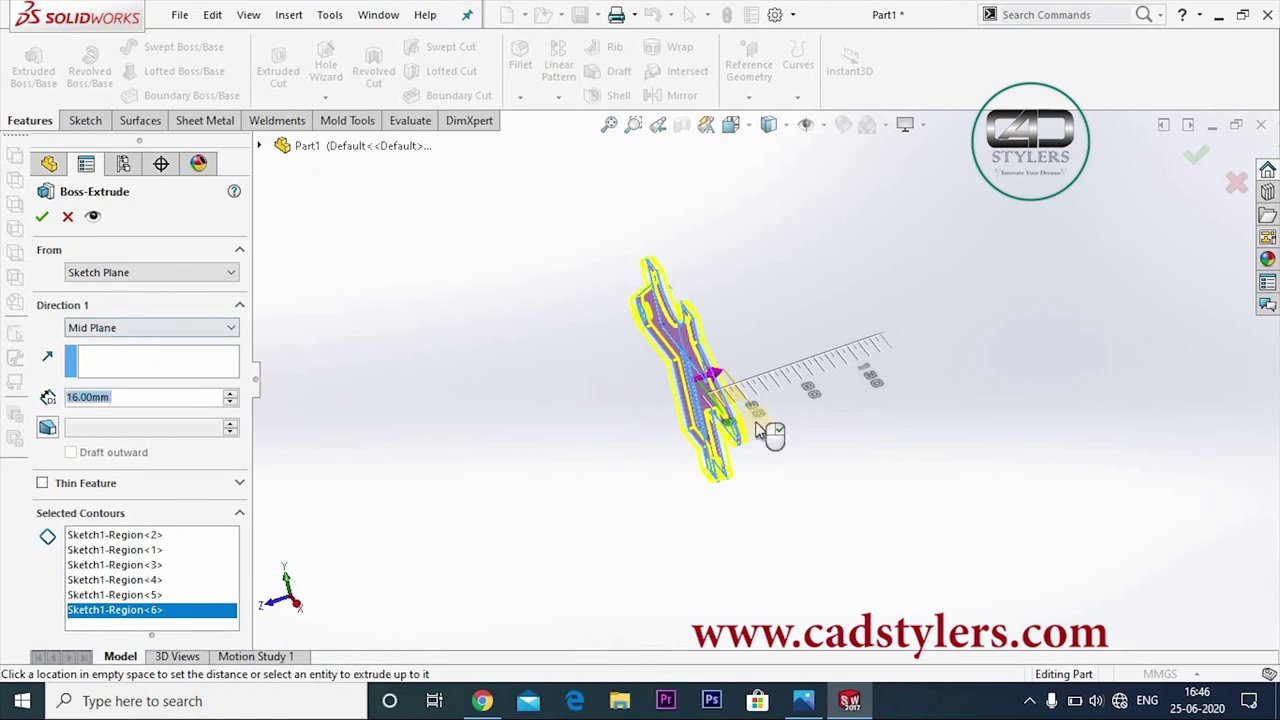
scroll(766, 429, "down", 3)
left_click(52, 395)
type("40")
key("Return")
middle_click_drag(494, 523, 492, 526)
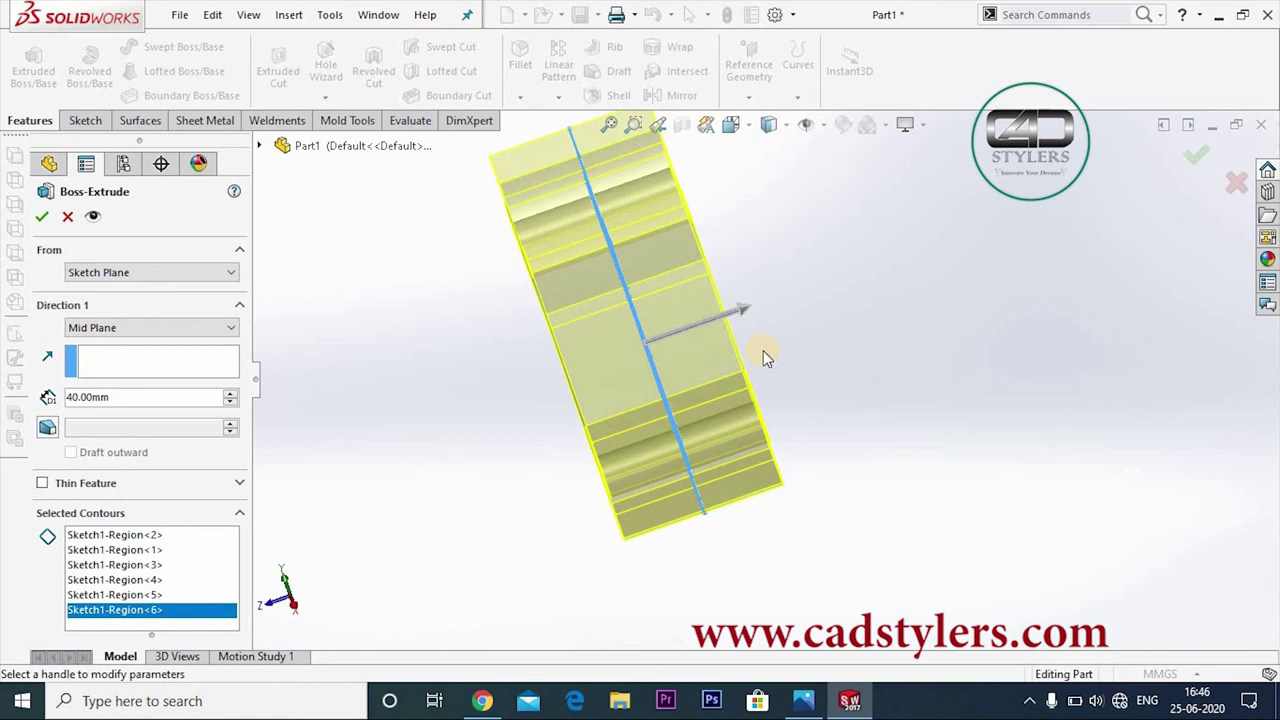
- Return to a Blind end condition, drag the depth to about 39 mm, and test reversing direction
left_click(180, 327)
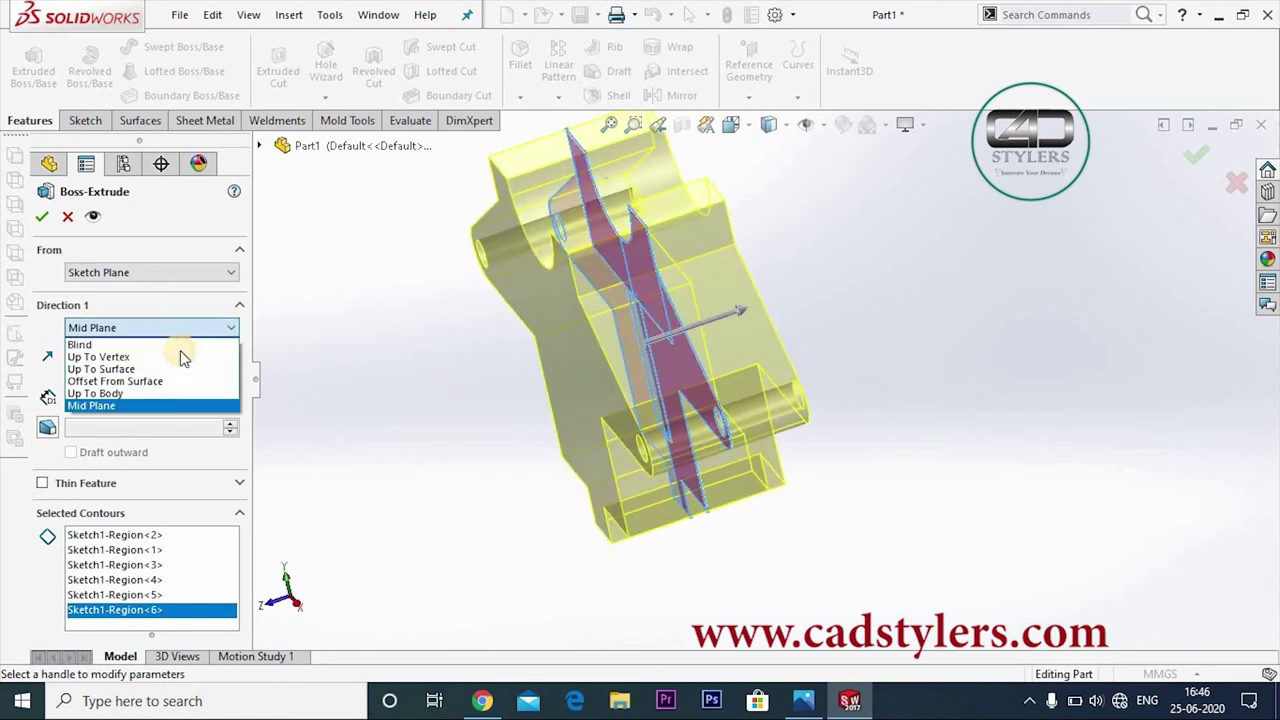
left_click(180, 355)
left_click(180, 327)
left_click(120, 343)
mouse_move(496, 440)
middle_mouse_down()
mouse_move(432, 445)
mouse_move(457, 423)
middle_mouse_up()
left_click_drag(428, 418, 471, 366)
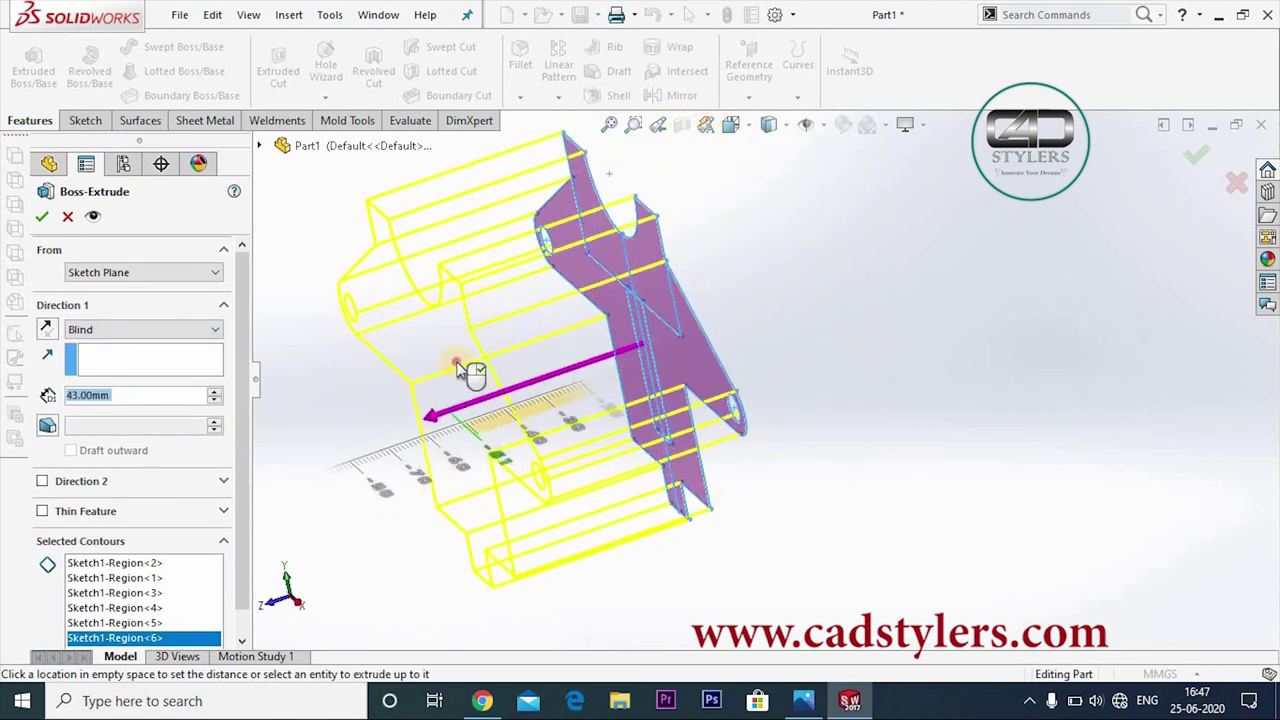
middle_click_drag(846, 391, 623, 394)
left_click(46, 330)
middle_click_drag(309, 408, 352, 374)
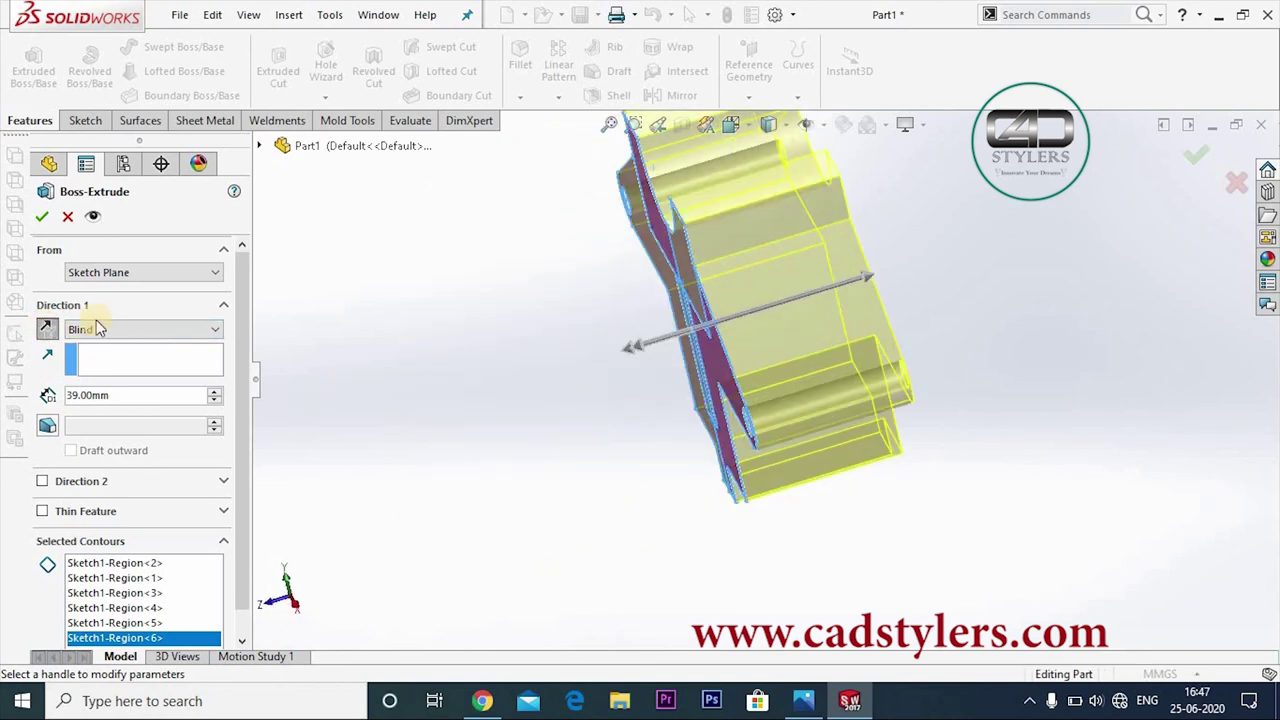
left_click(46, 332)
- Set Mid Plane at 39 mm for all six Sketch1 regions and accept the extrusion
left_click(128, 331)
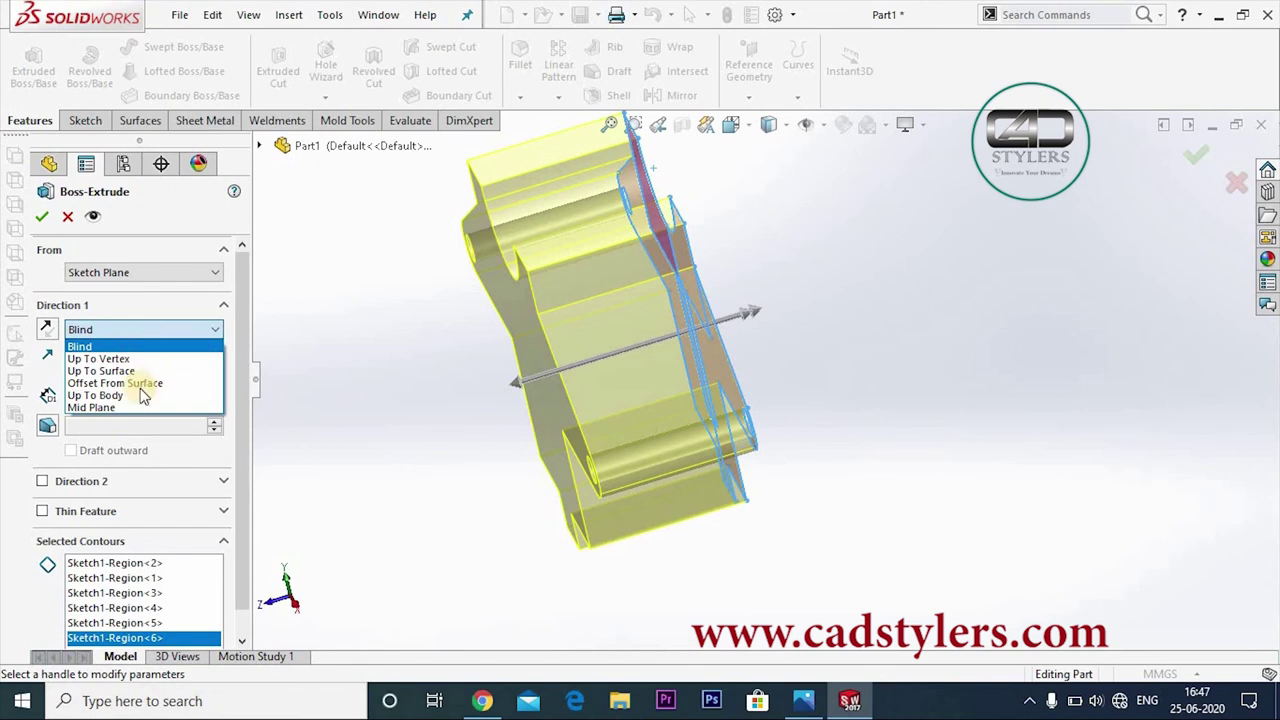
left_click(128, 408)
mouse_move(375, 440)
middle_mouse_down()
mouse_move(411, 419)
mouse_move(417, 449)
mouse_move(431, 431)
mouse_move(475, 443)
mouse_move(443, 457)
mouse_move(449, 443)
mouse_move(530, 419)
mouse_move(552, 463)
mouse_move(552, 389)
mouse_move(450, 415)
mouse_move(700, 350)
mouse_move(723, 491)
mouse_move(768, 559)
mouse_move(586, 463)
mouse_move(557, 503)
mouse_move(623, 451)
mouse_move(623, 483)
mouse_move(606, 497)
mouse_move(628, 510)
middle_mouse_up()
scroll(749, 363, "down", 3)
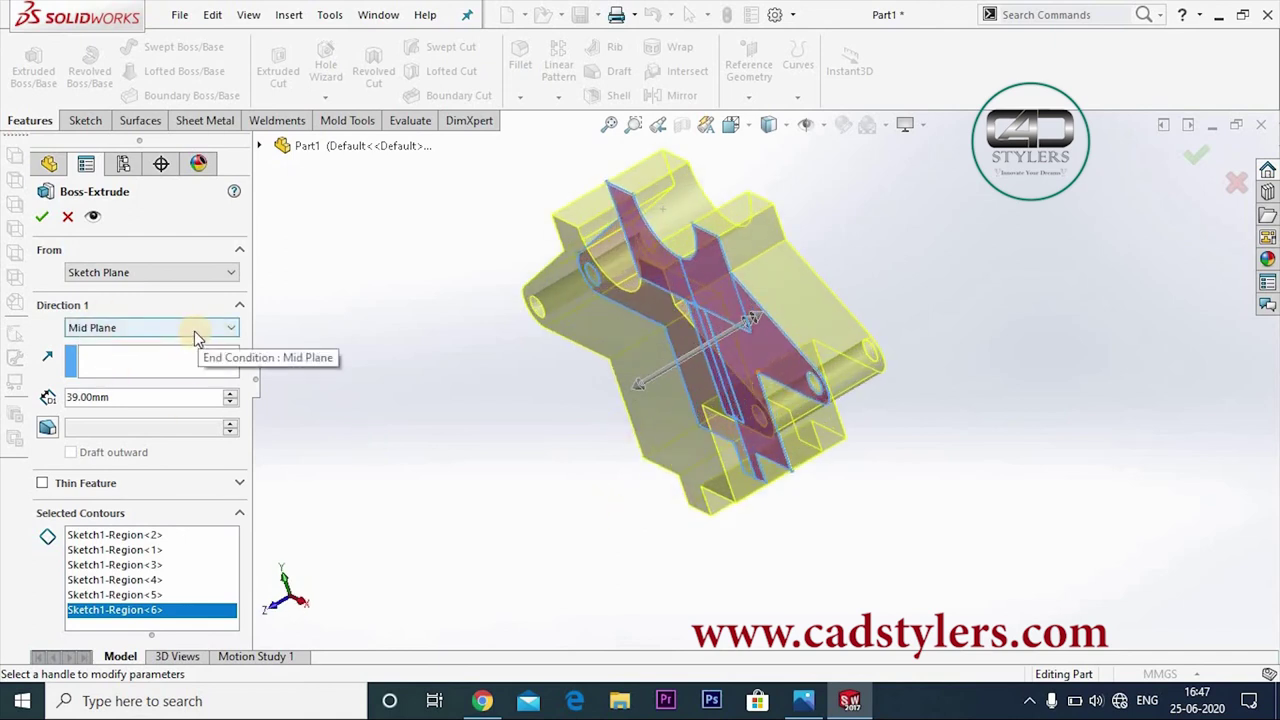
left_click(41, 216)
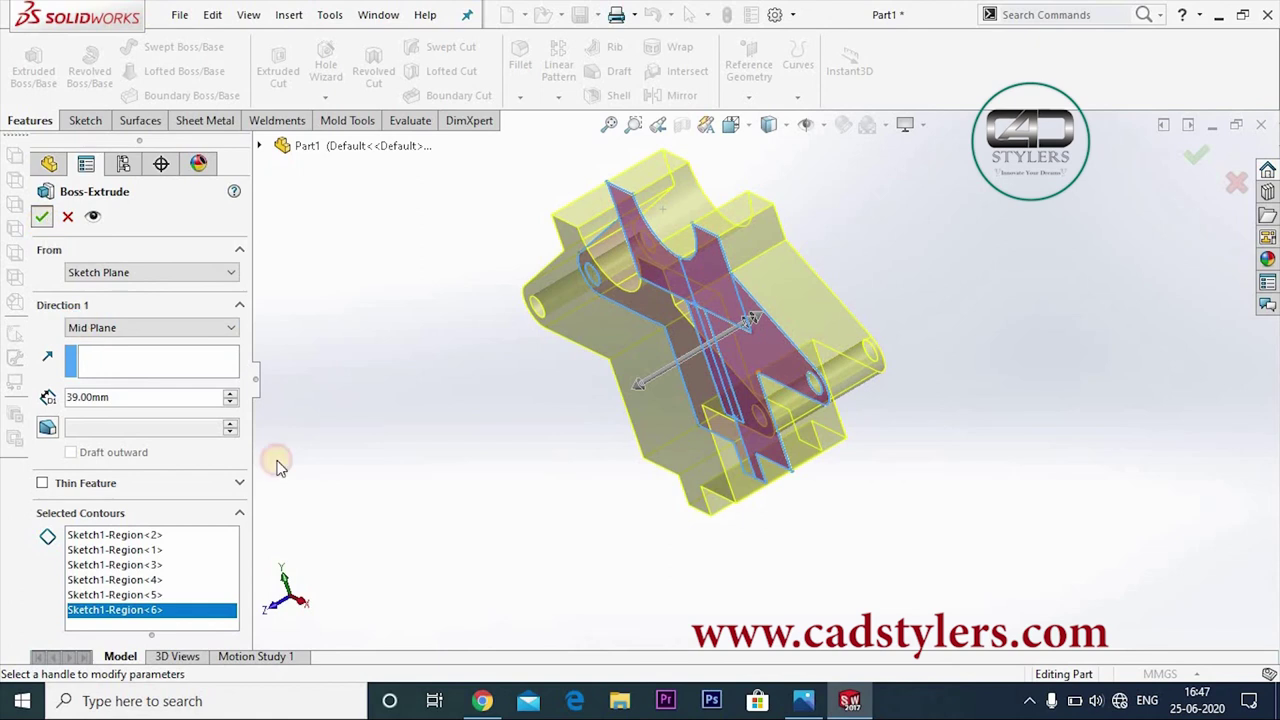
- Expand Boss-Extrude1 in the FeatureManager tree and select its Sketch1
mouse_move(531, 560)
middle_mouse_down()
mouse_move(471, 567)
mouse_move(491, 537)
mouse_move(586, 509)
mouse_move(457, 557)
mouse_move(467, 539)
mouse_move(440, 525)
middle_mouse_up()
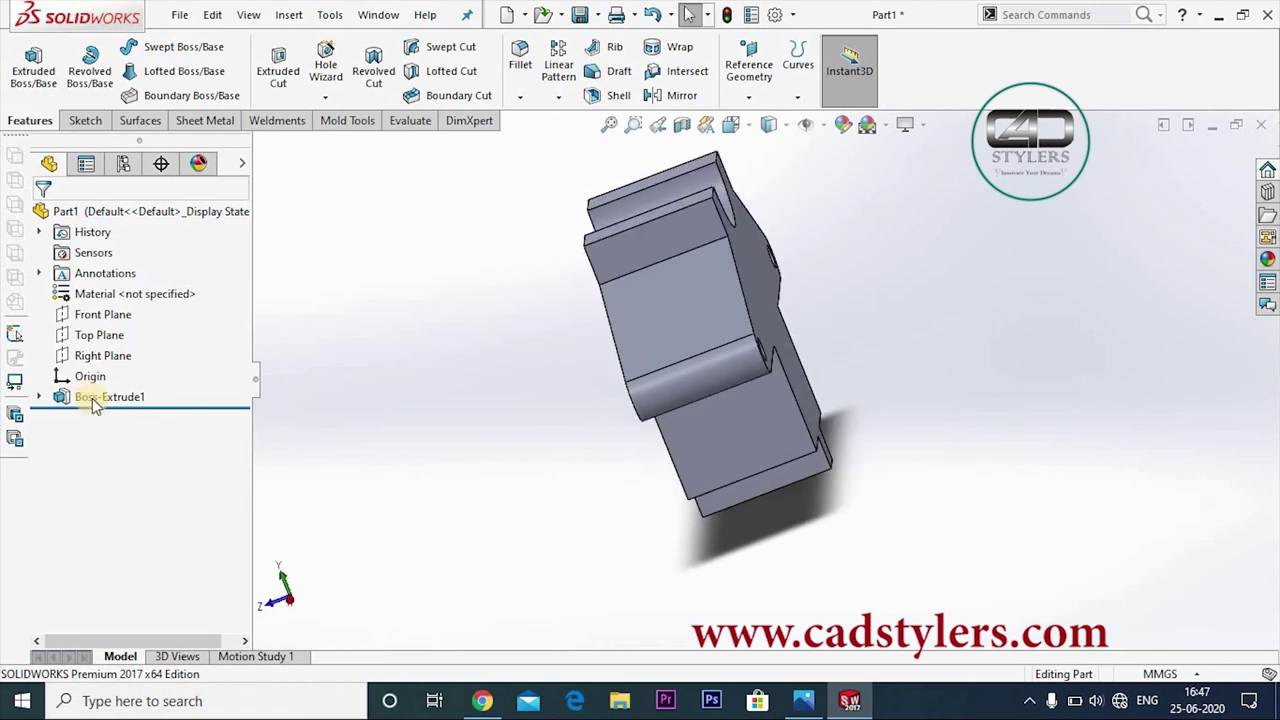
left_click(40, 397)
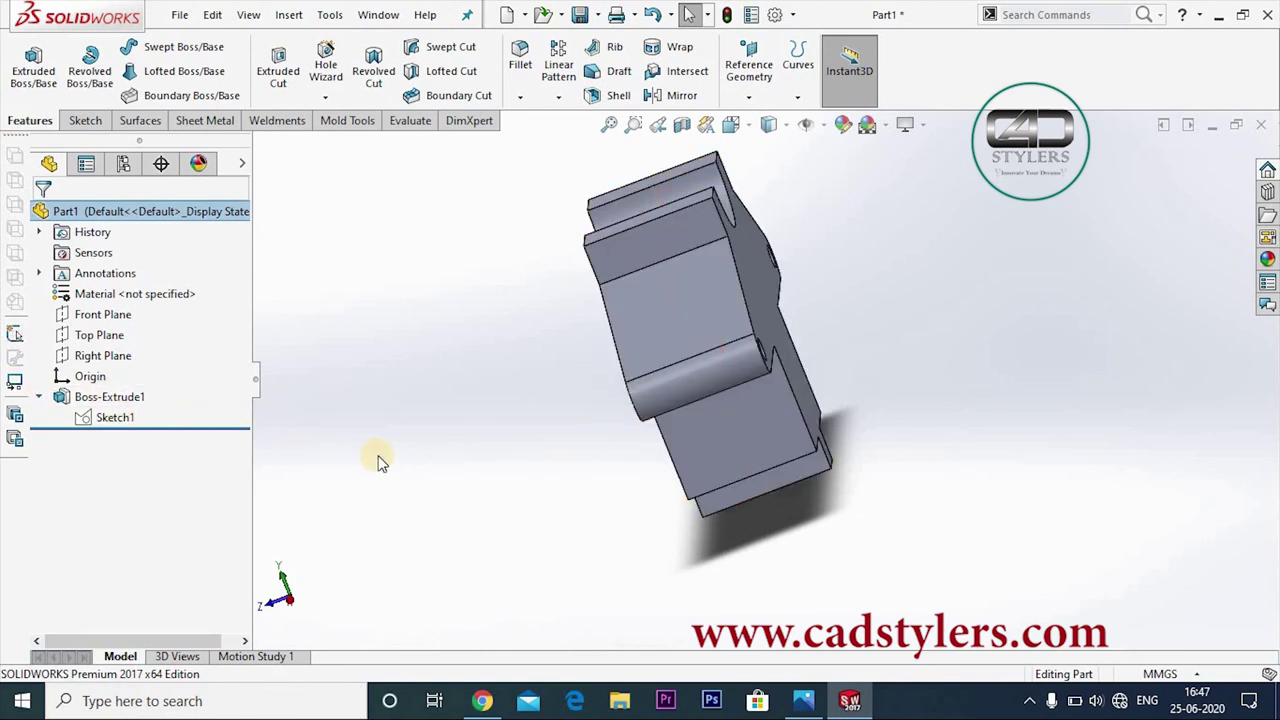
left_click(40, 397)
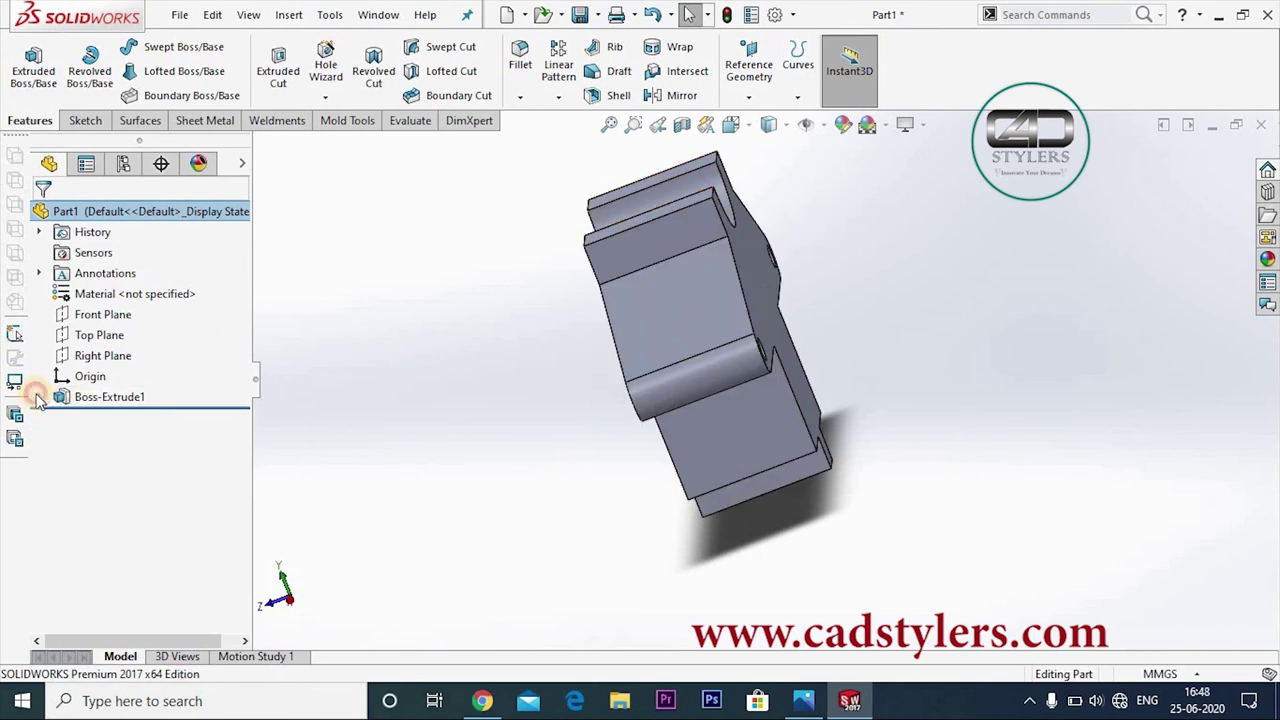
left_click(38, 399)
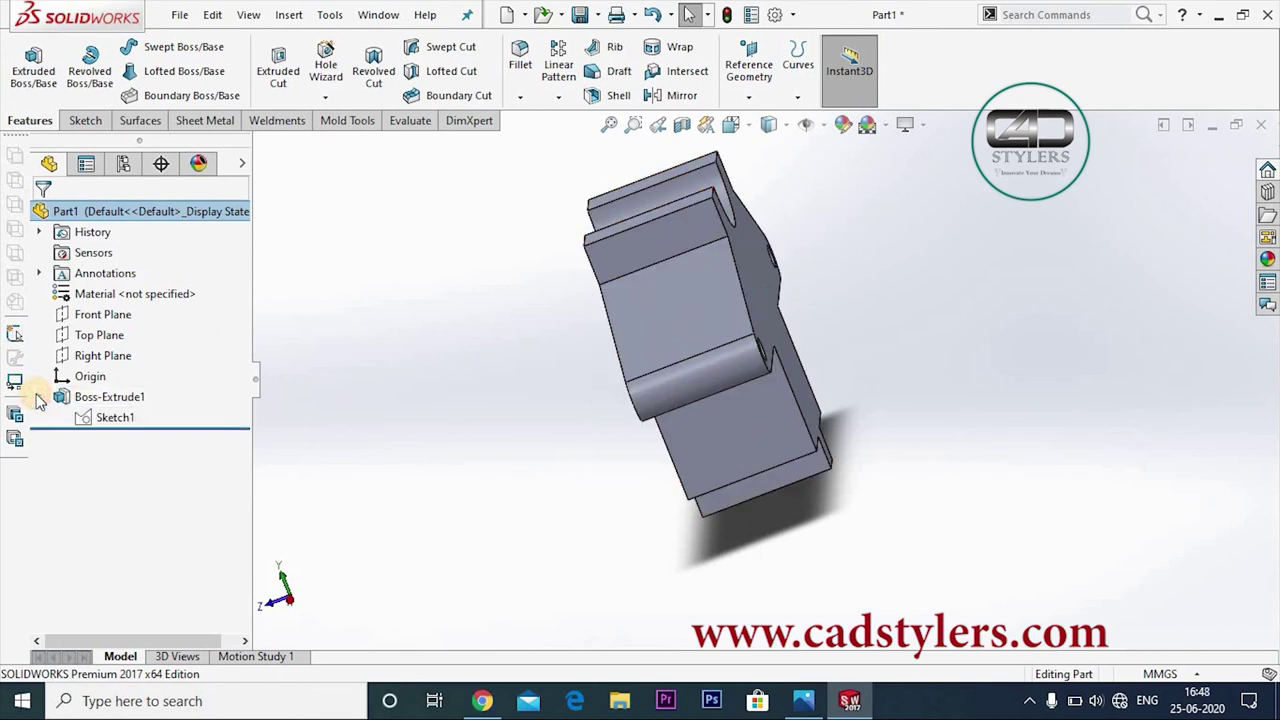
left_click(112, 419)
mouse_move(343, 520)
middle_mouse_down()
mouse_move(332, 530)
mouse_move(371, 503)
mouse_move(323, 540)
mouse_move(357, 523)
mouse_move(335, 522)
middle_mouse_up()
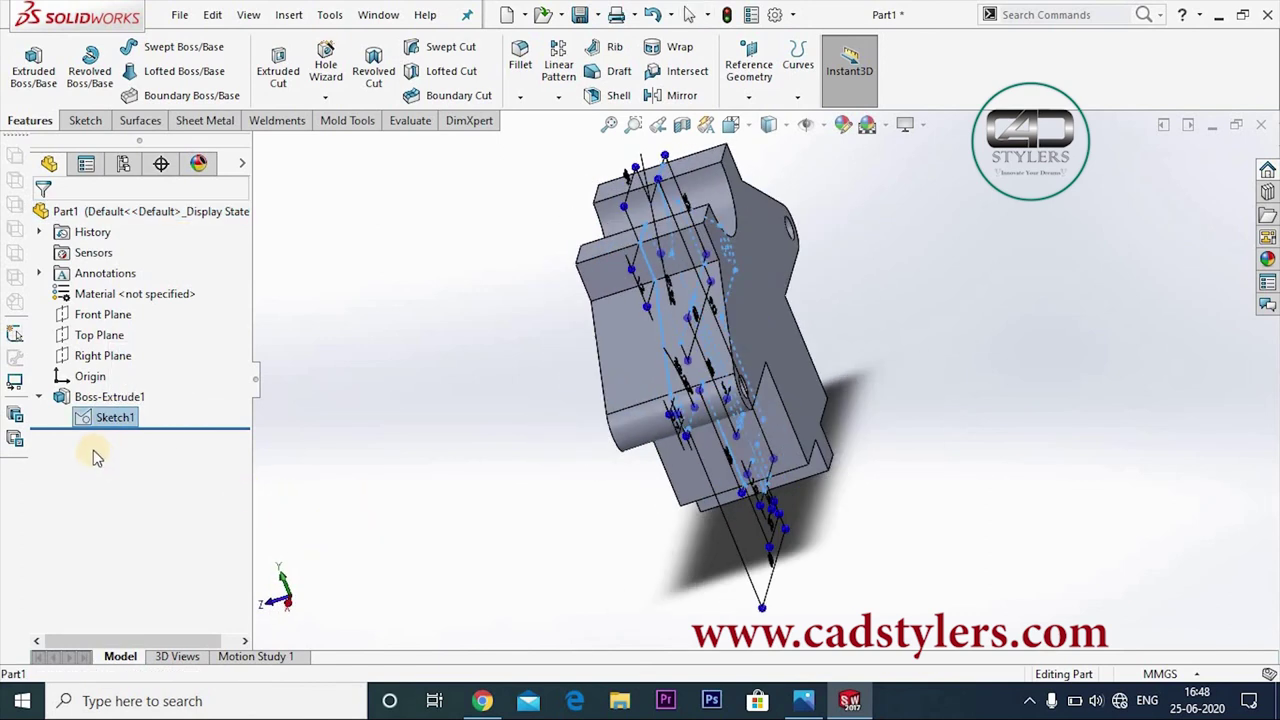
- Start an Extruded Cut using Sketch1-Region<1> and Region<2> as the slot contours
left_click(278, 66)
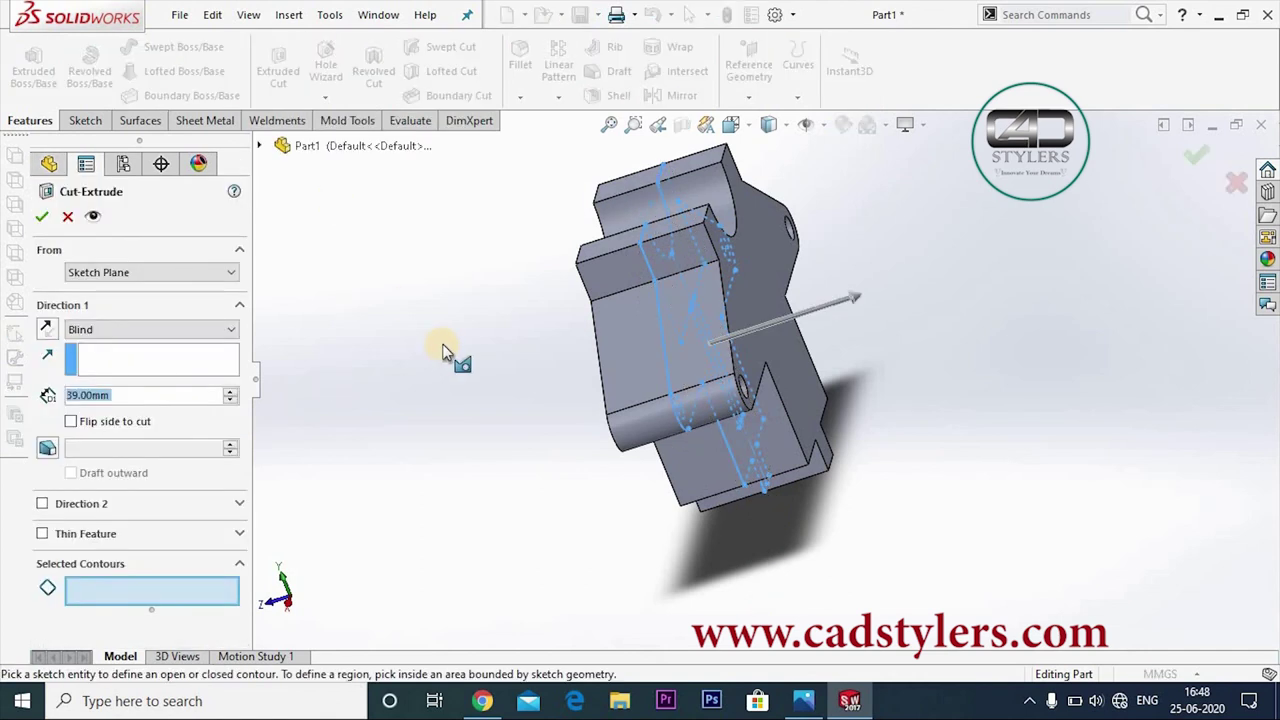
mouse_move(444, 336)
middle_mouse_down()
mouse_move(400, 383)
mouse_move(443, 394)
mouse_move(415, 435)
middle_mouse_up()
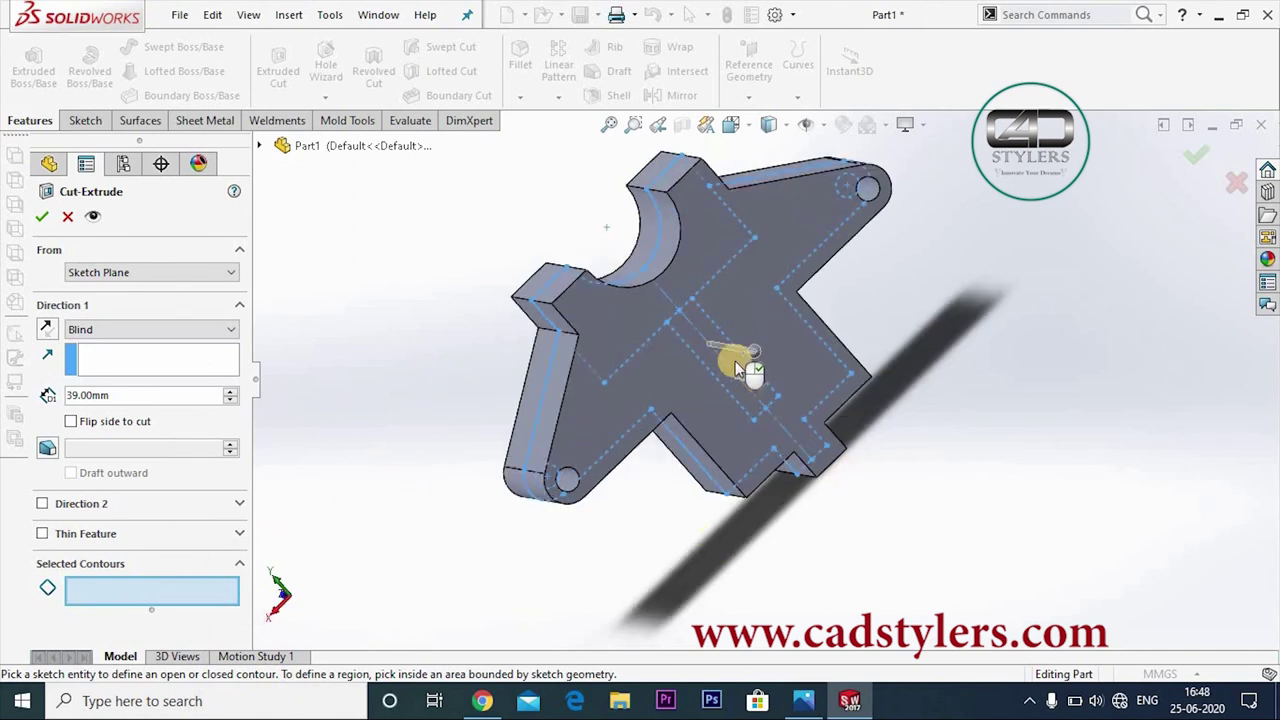
left_click(737, 398)
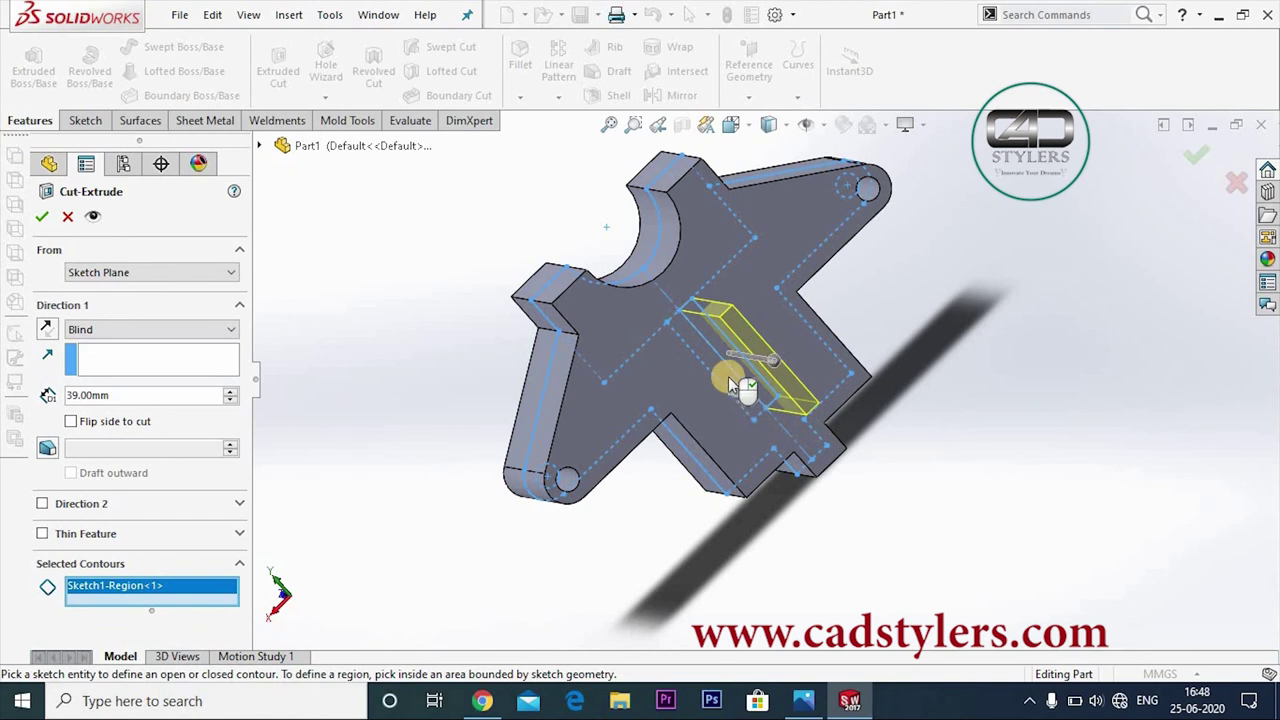
left_click(729, 383)
mouse_move(897, 510)
middle_mouse_down()
mouse_move(957, 388)
mouse_move(974, 420)
middle_mouse_up()
middle_click_drag(787, 410, 744, 431)
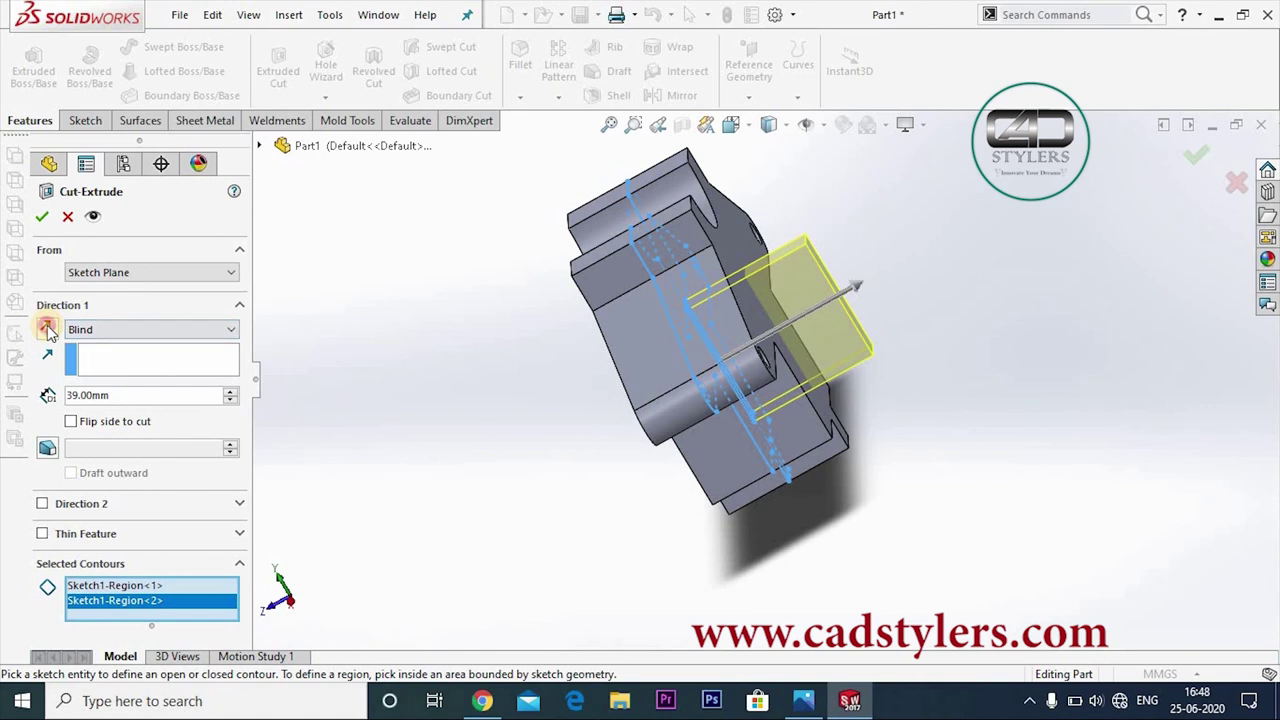
- Keep the cut Blind at 39 mm in its original direction and confirm it
left_click(47, 329)
left_click(47, 329)
key("Return")
mouse_move(400, 449)
middle_mouse_down()
mouse_move(323, 545)
mouse_move(391, 417)
mouse_move(803, 394)
mouse_move(786, 400)
mouse_move(831, 354)
middle_mouse_up()
mouse_move(809, 413)
middle_mouse_down()
mouse_move(846, 386)
mouse_move(803, 420)
mouse_move(834, 409)
mouse_move(857, 363)
mouse_move(888, 347)
middle_mouse_up()
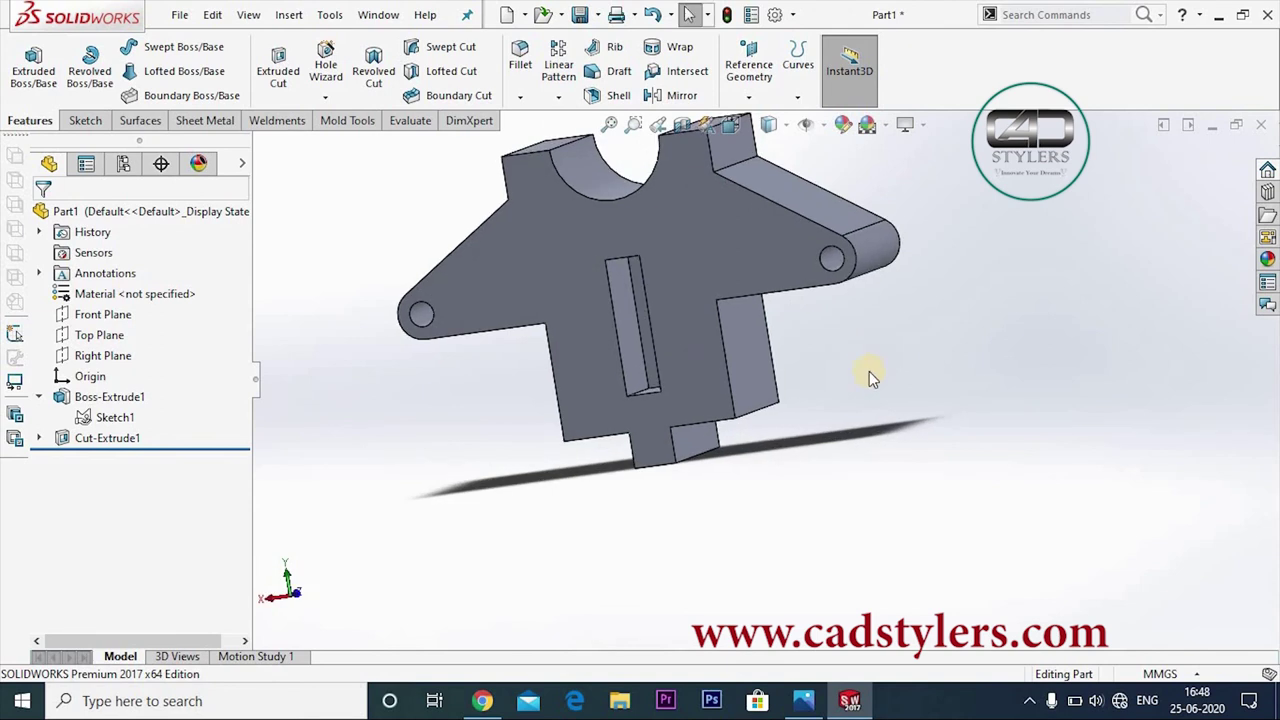
mouse_move(828, 402)
middle_mouse_down()
mouse_move(863, 366)
mouse_move(903, 363)
mouse_move(828, 406)
mouse_move(881, 376)
middle_mouse_up()
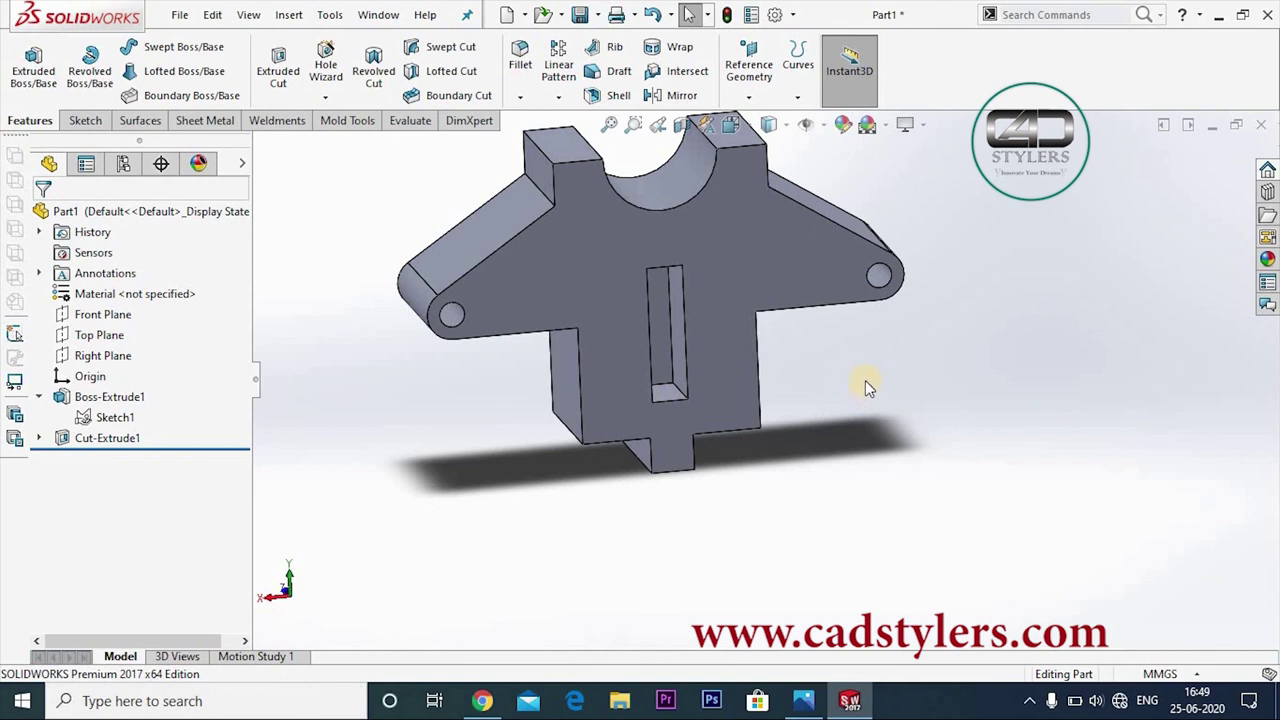
middle_click_drag(862, 383, 806, 410)
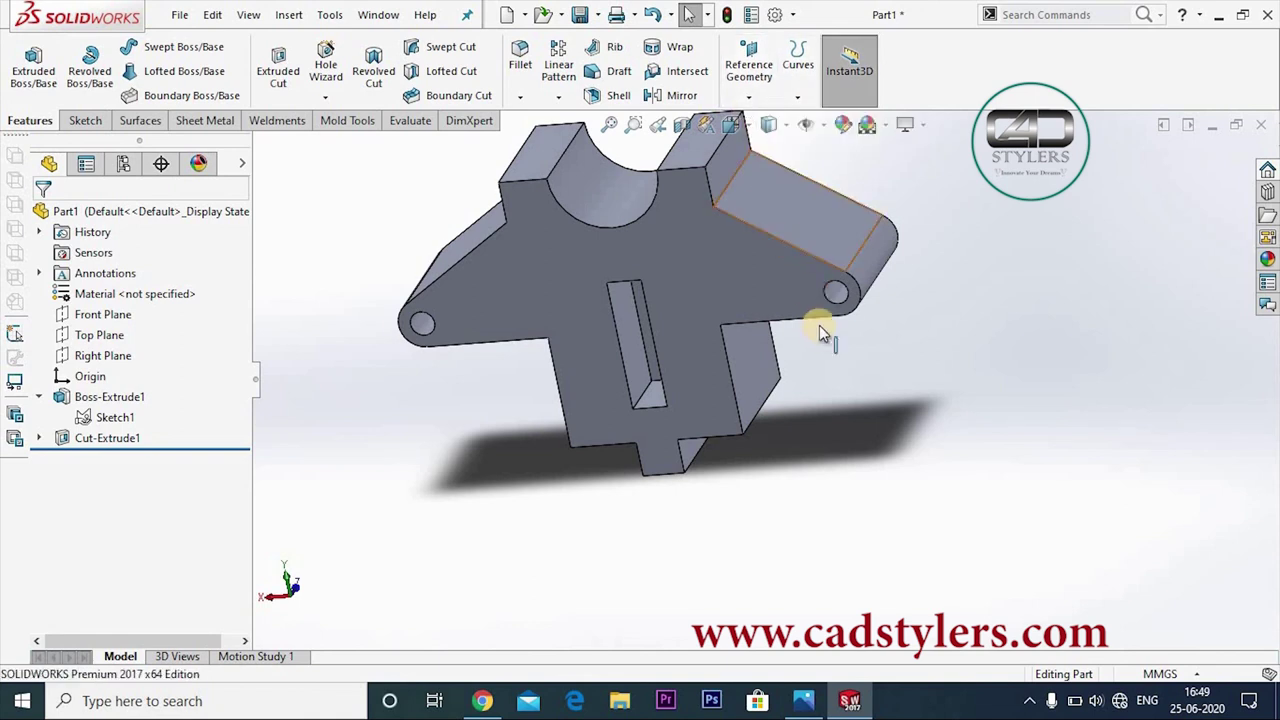
scroll(837, 324, "up", 3)
- Compare Shaded and Shaded With Edges display styles on the bracket
left_click(770, 124)
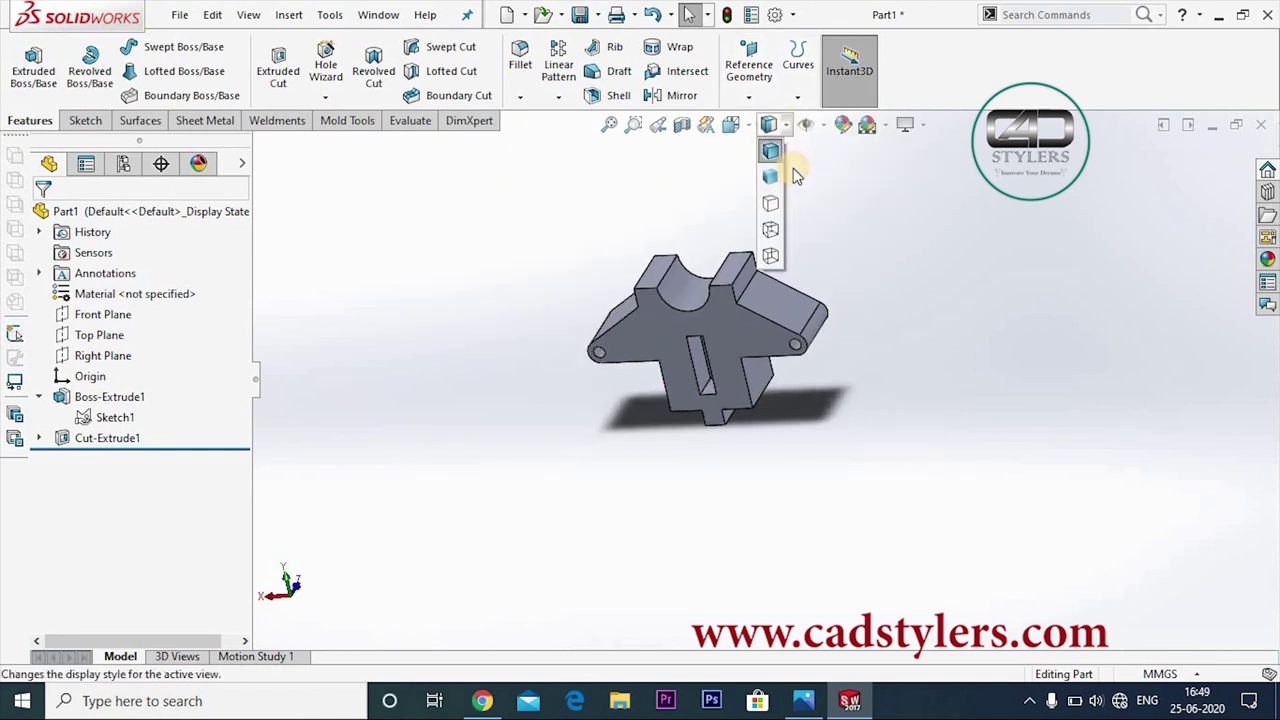
left_click(773, 170)
scroll(700, 300, "down", 3)
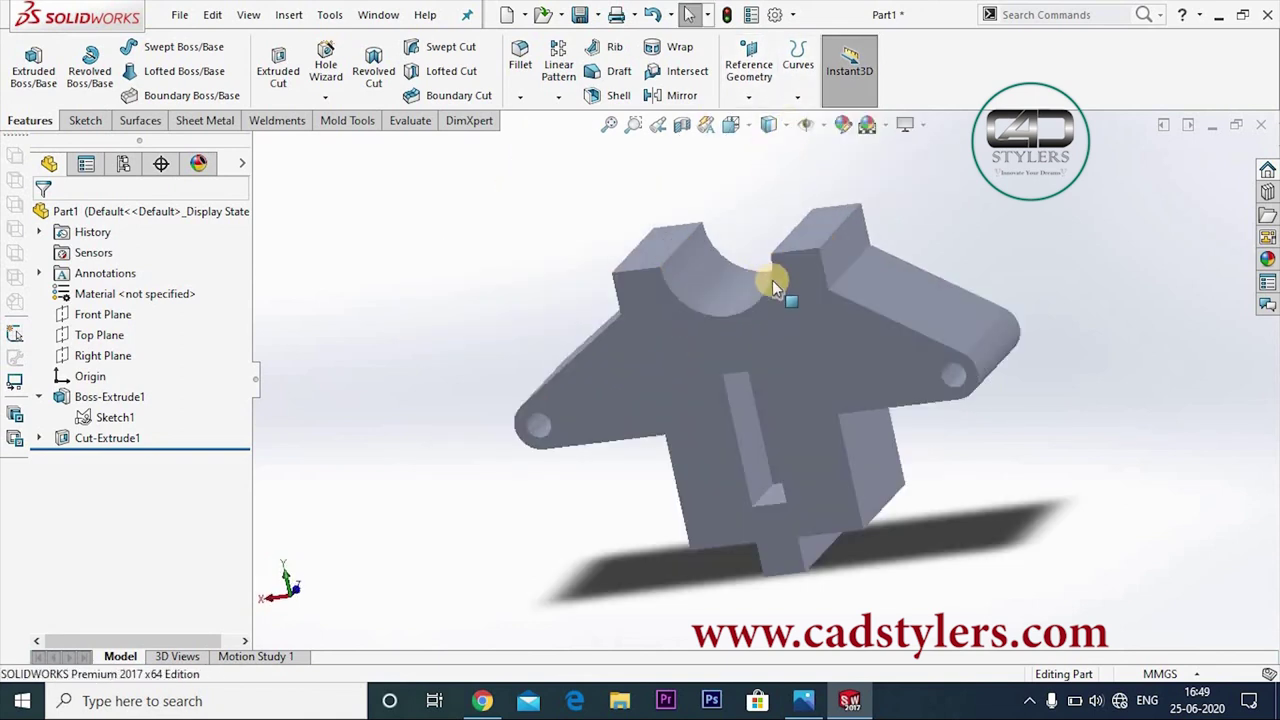
left_click(770, 124)
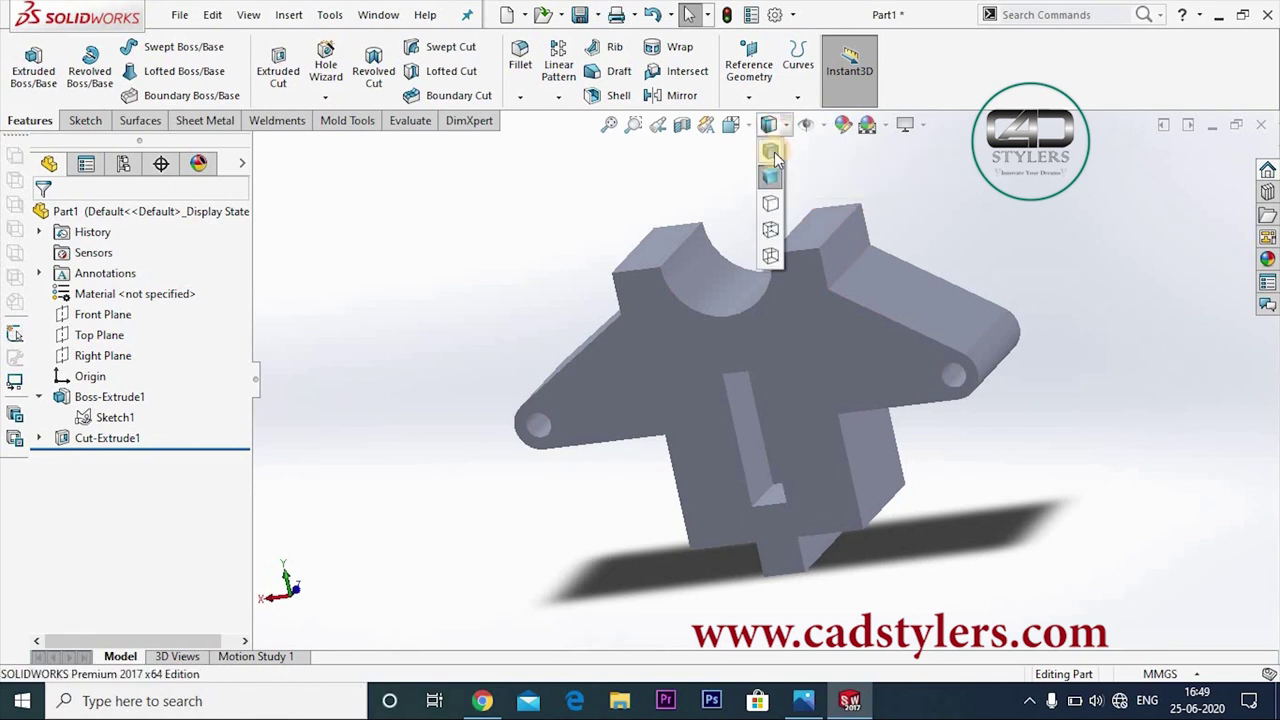
left_click(770, 148)
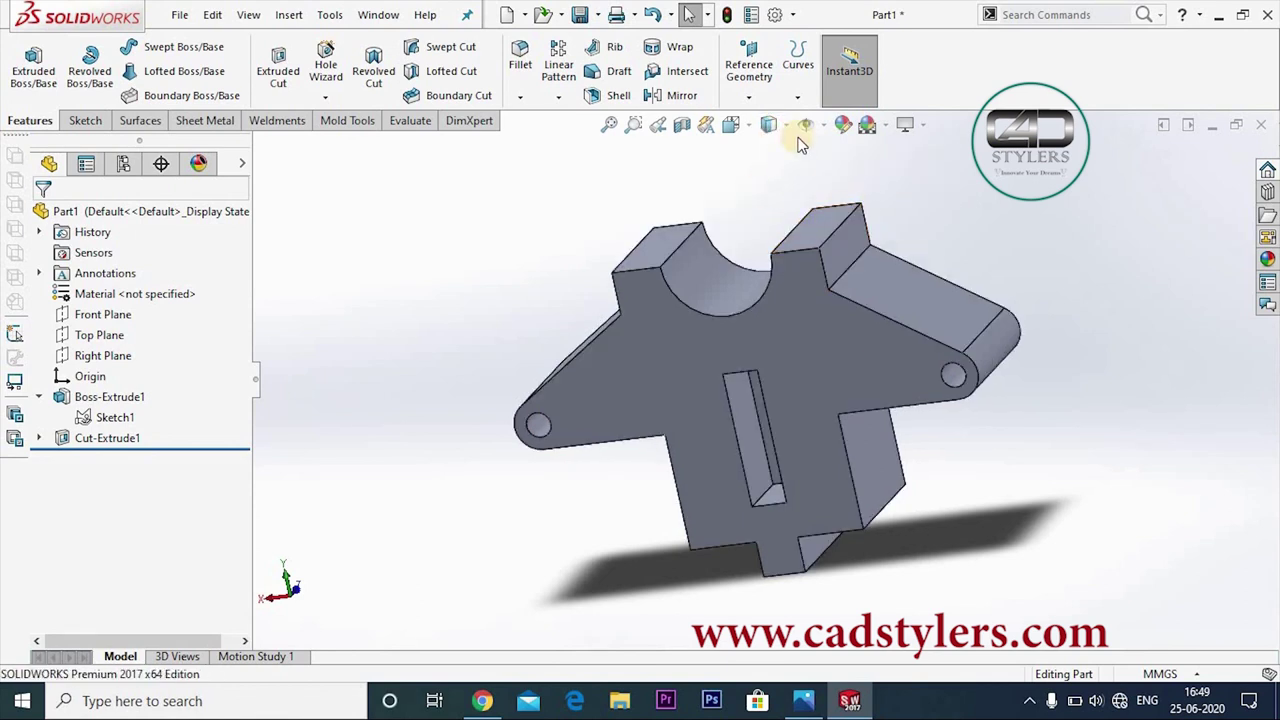
left_click(769, 124)
left_click(770, 172)
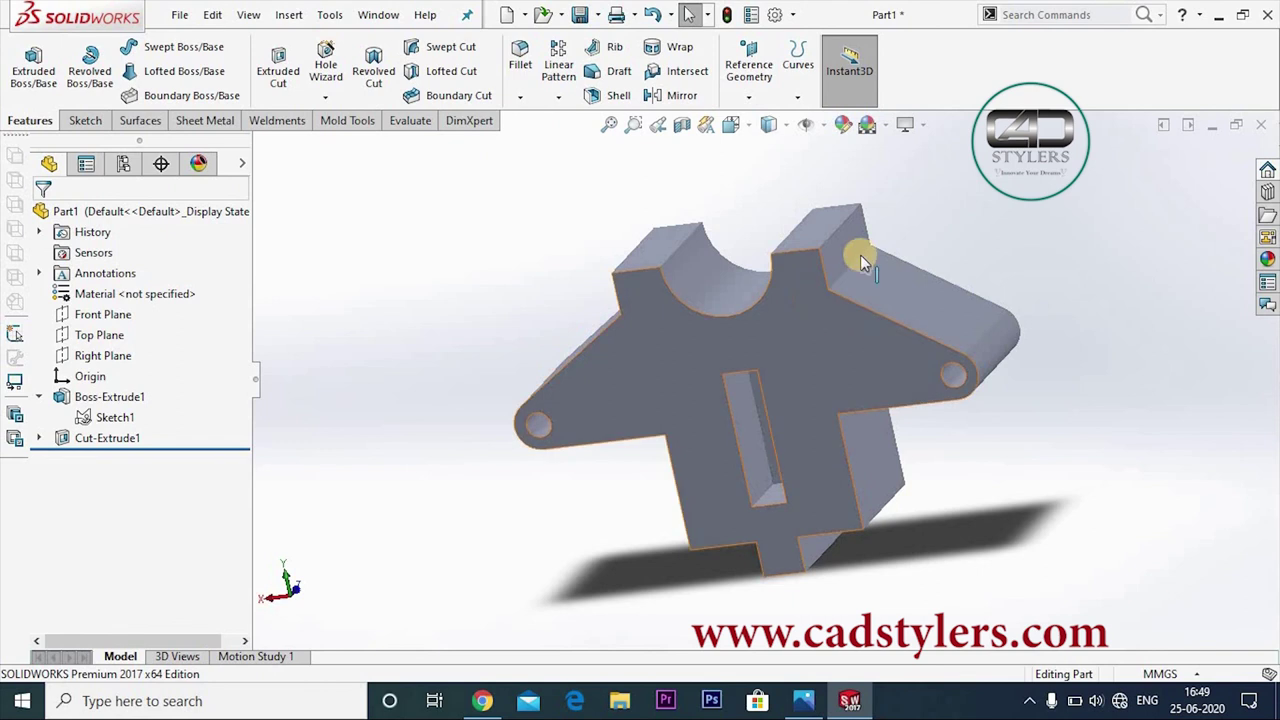
- Try Hidden Lines Removed and Hidden Lines Visible, then settle on Wireframe display
left_click(772, 126)
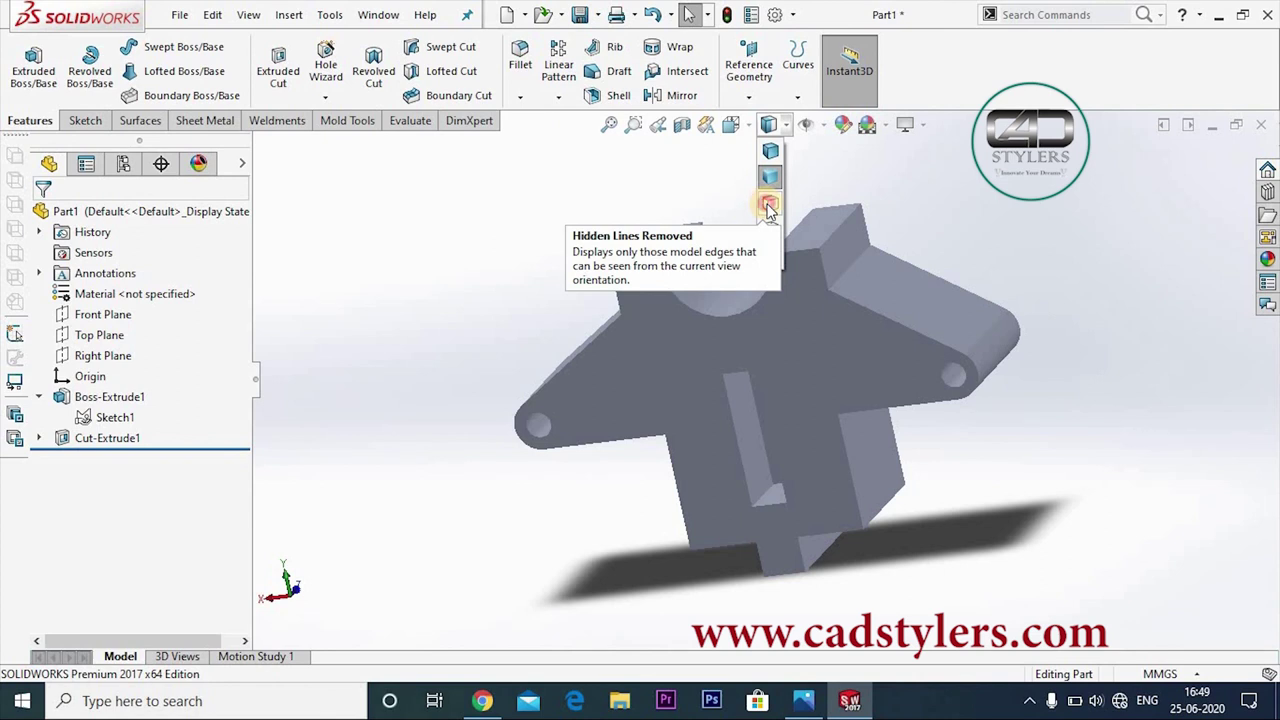
left_click(769, 205)
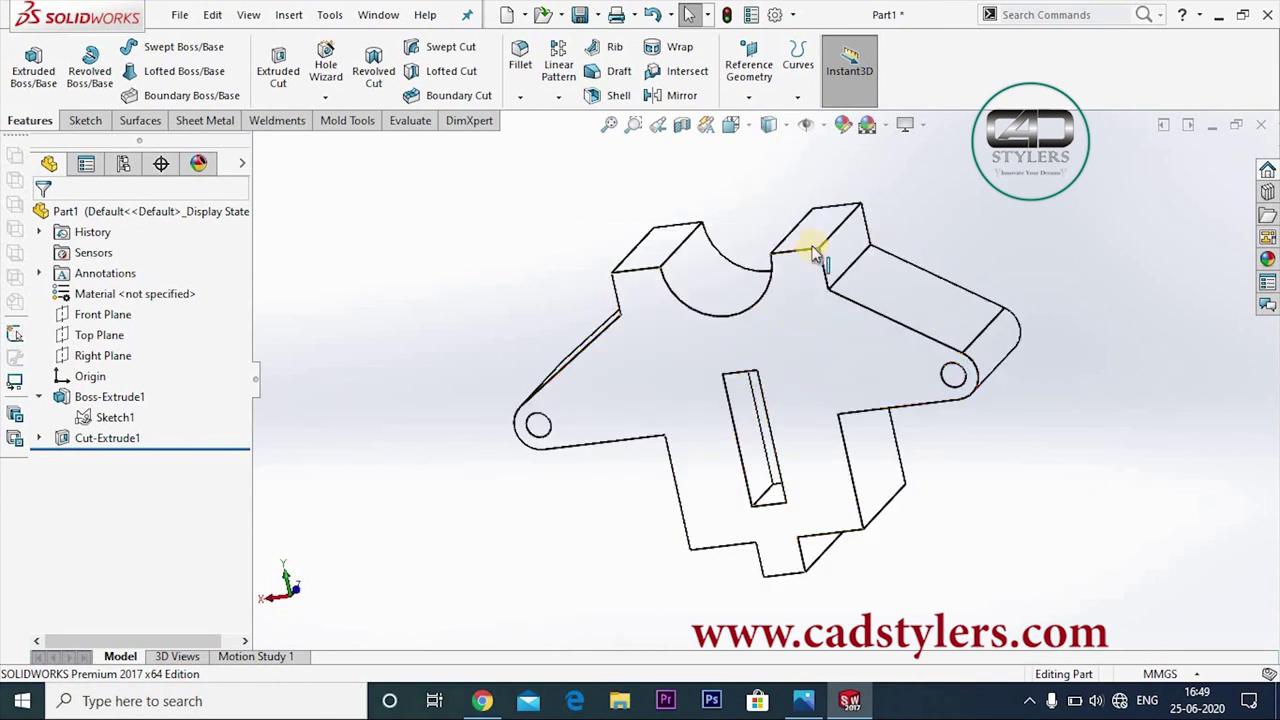
left_click(769, 124)
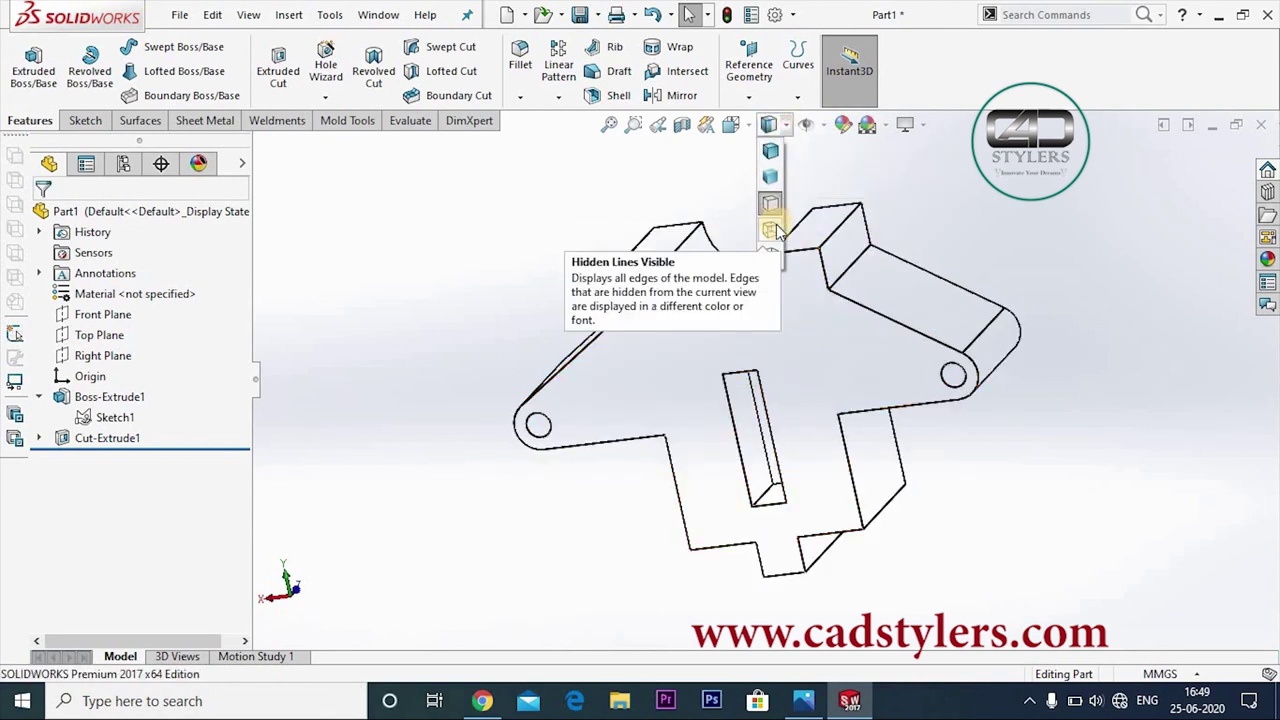
left_click(772, 231)
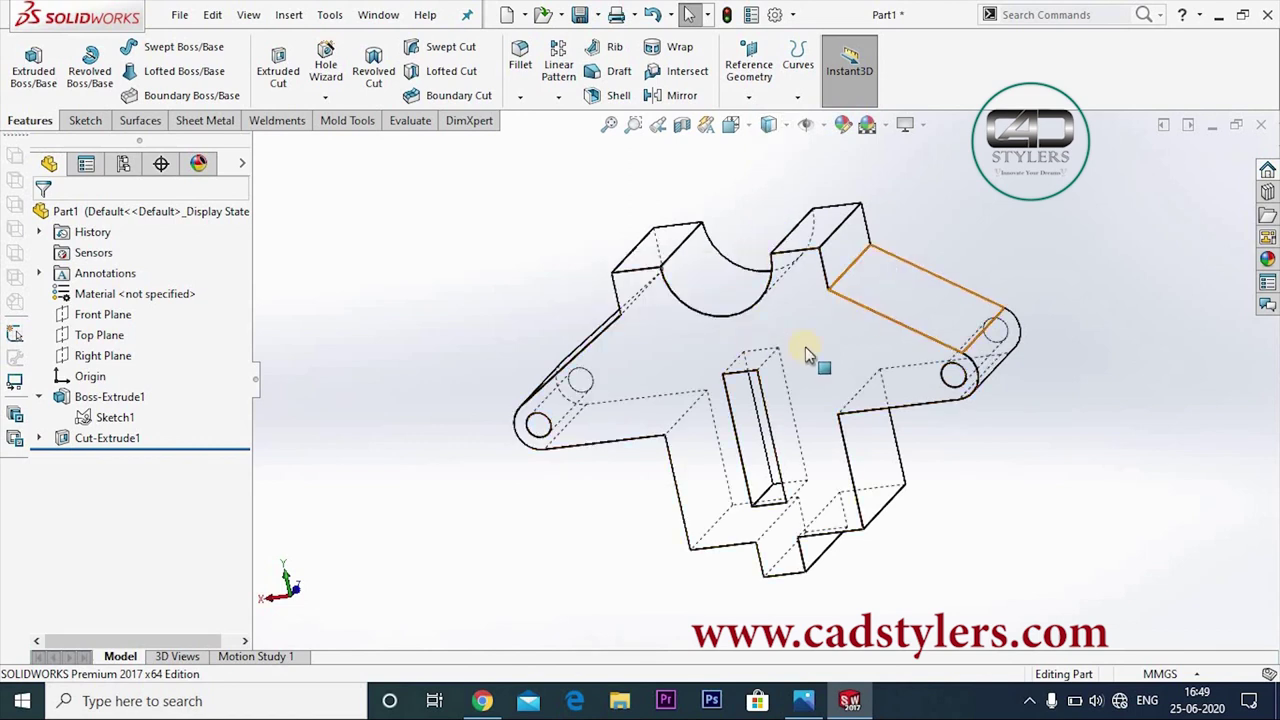
left_click(769, 124)
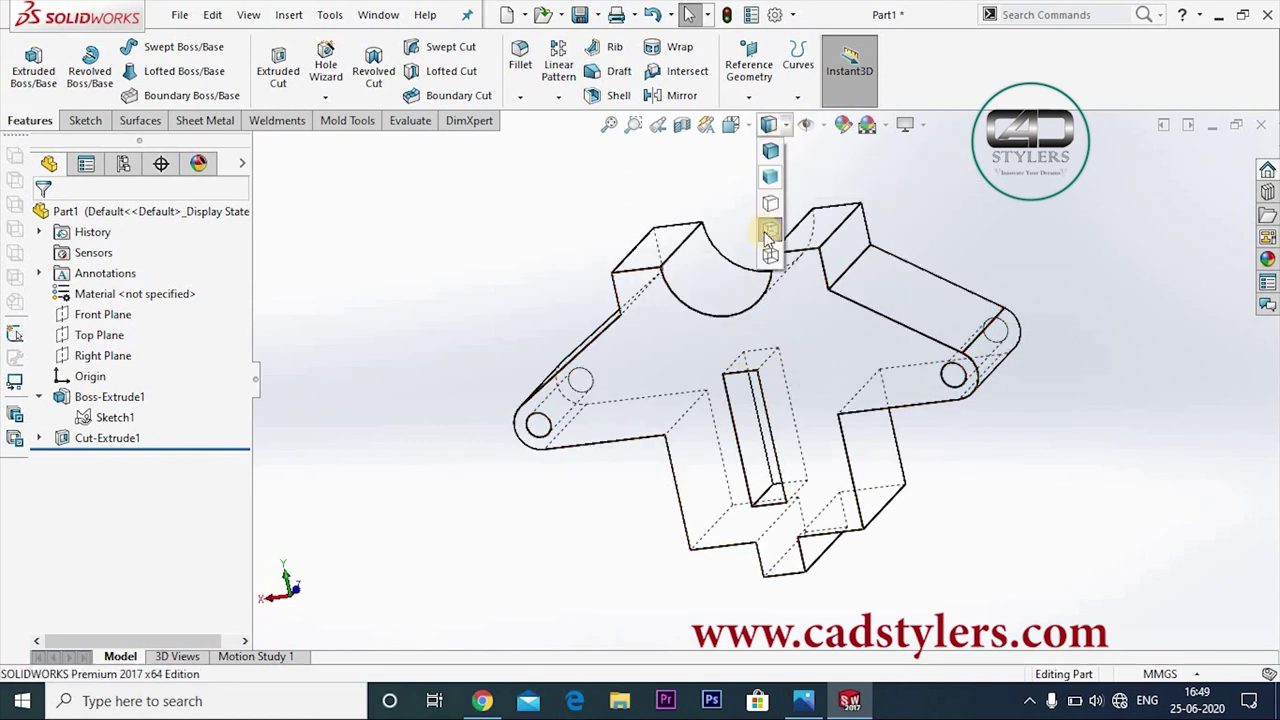
left_click(769, 258)
- Switch the bracket back to Shaded display and orient it to a near-front view
mouse_move(1021, 392)
middle_mouse_down()
mouse_move(1017, 403)
mouse_move(1086, 369)
mouse_move(1043, 434)
mouse_move(1085, 404)
middle_mouse_up()
left_click(769, 124)
left_click(769, 152)
mouse_move(821, 378)
middle_mouse_down()
mouse_move(806, 337)
mouse_move(758, 328)
mouse_move(773, 328)
middle_mouse_up()
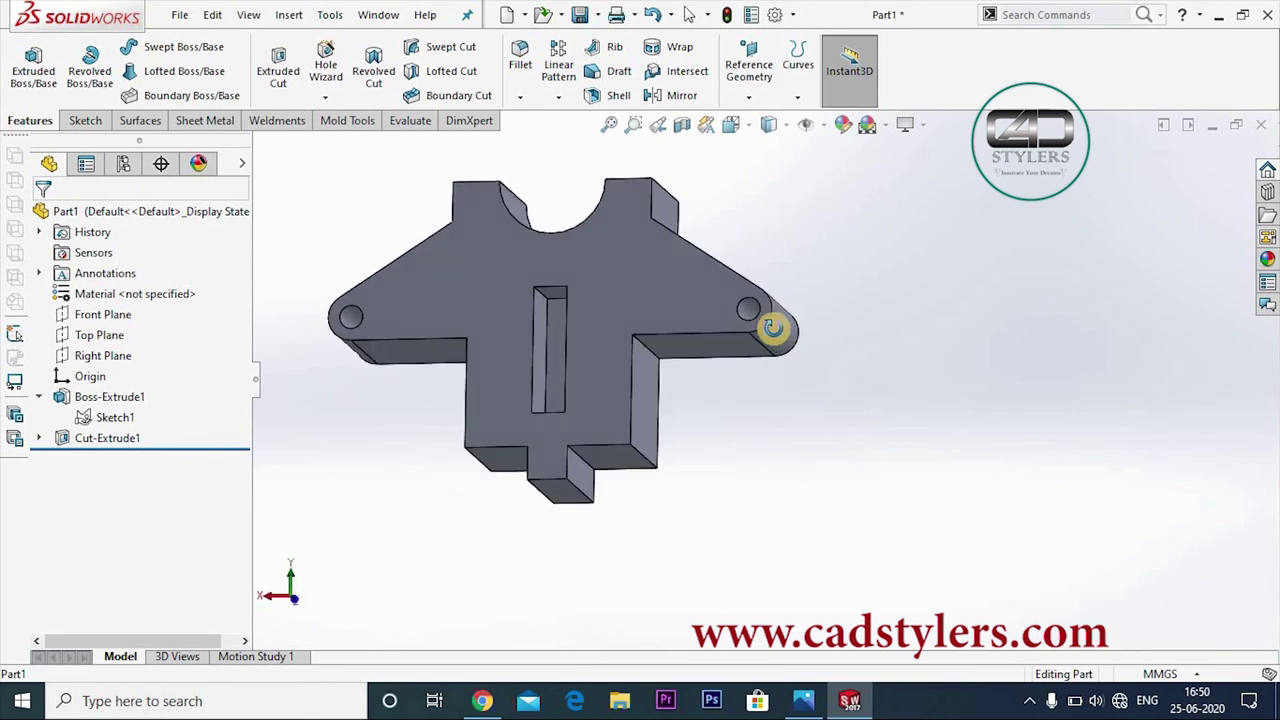
middle_click_drag(773, 328, 776, 331)
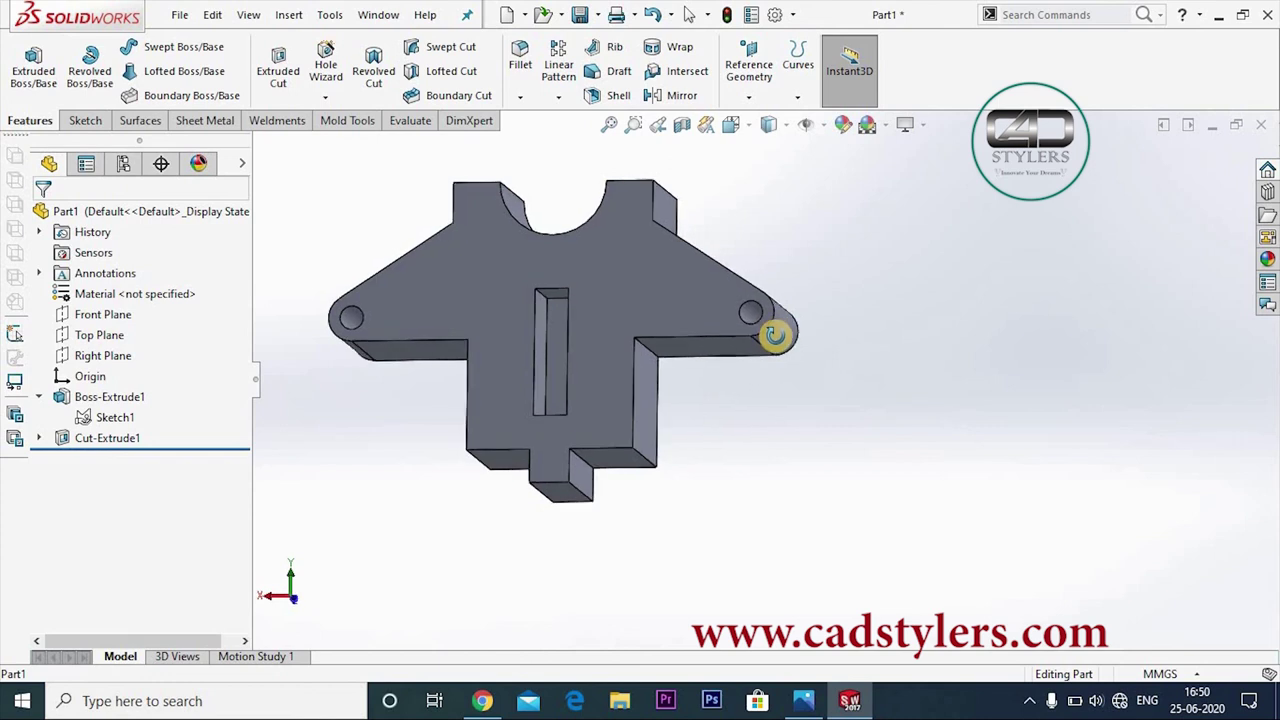
mouse_move(922, 325)
middle_mouse_down()
mouse_move(903, 334)
mouse_move(908, 305)
mouse_move(843, 380)
mouse_move(826, 491)
middle_mouse_up()
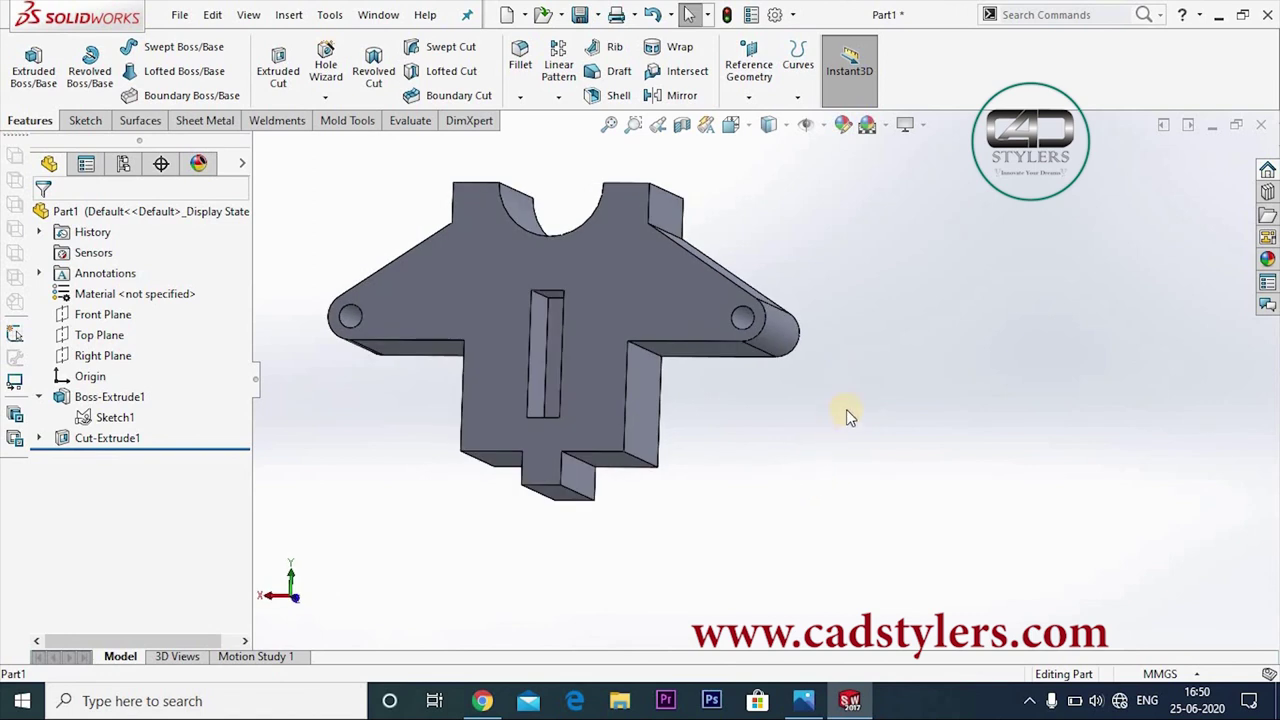
key("ctrl+1")
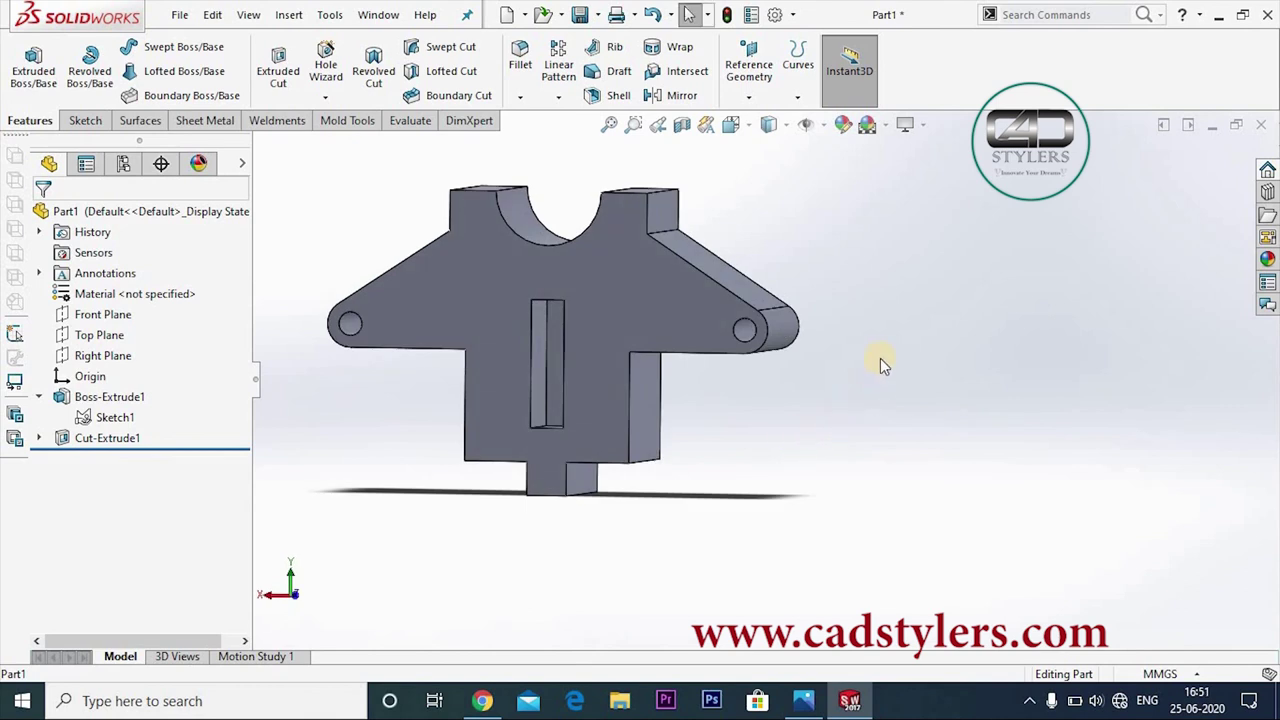
middle_click_drag(850, 379, 850, 392)
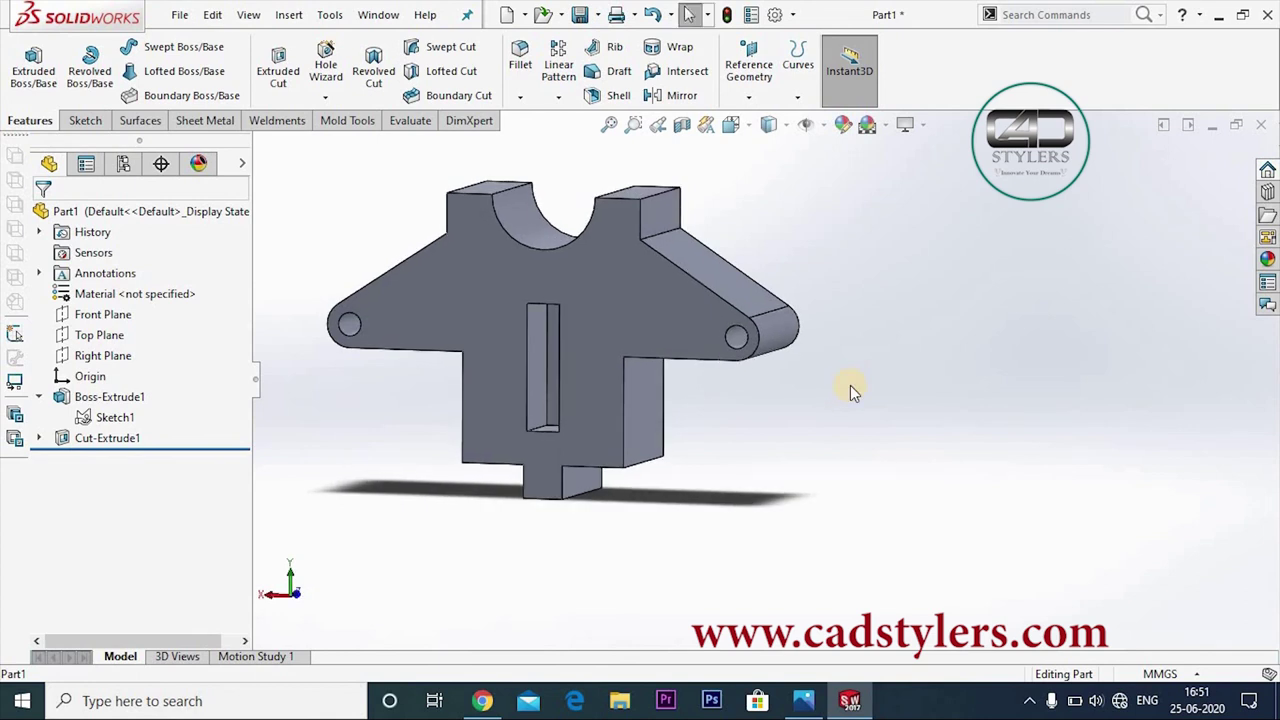
mouse_move(848, 418)
middle_mouse_down()
mouse_move(861, 379)
mouse_move(846, 449)
middle_mouse_up()
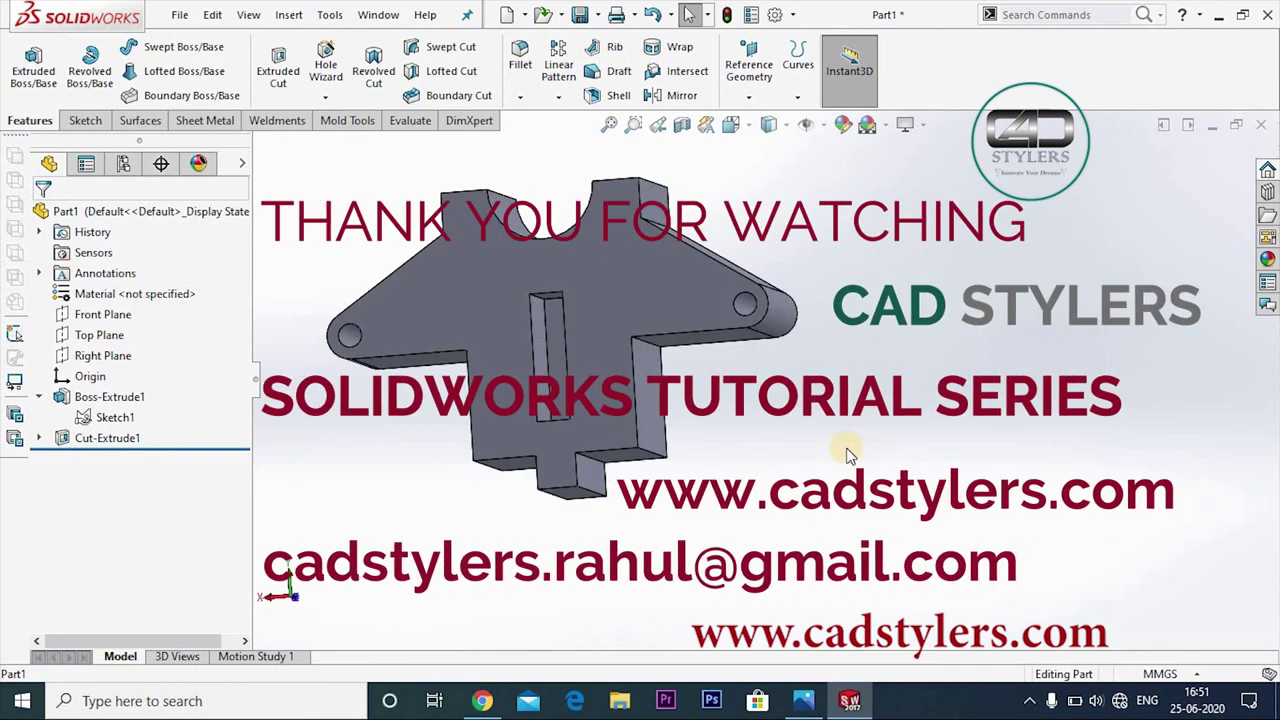